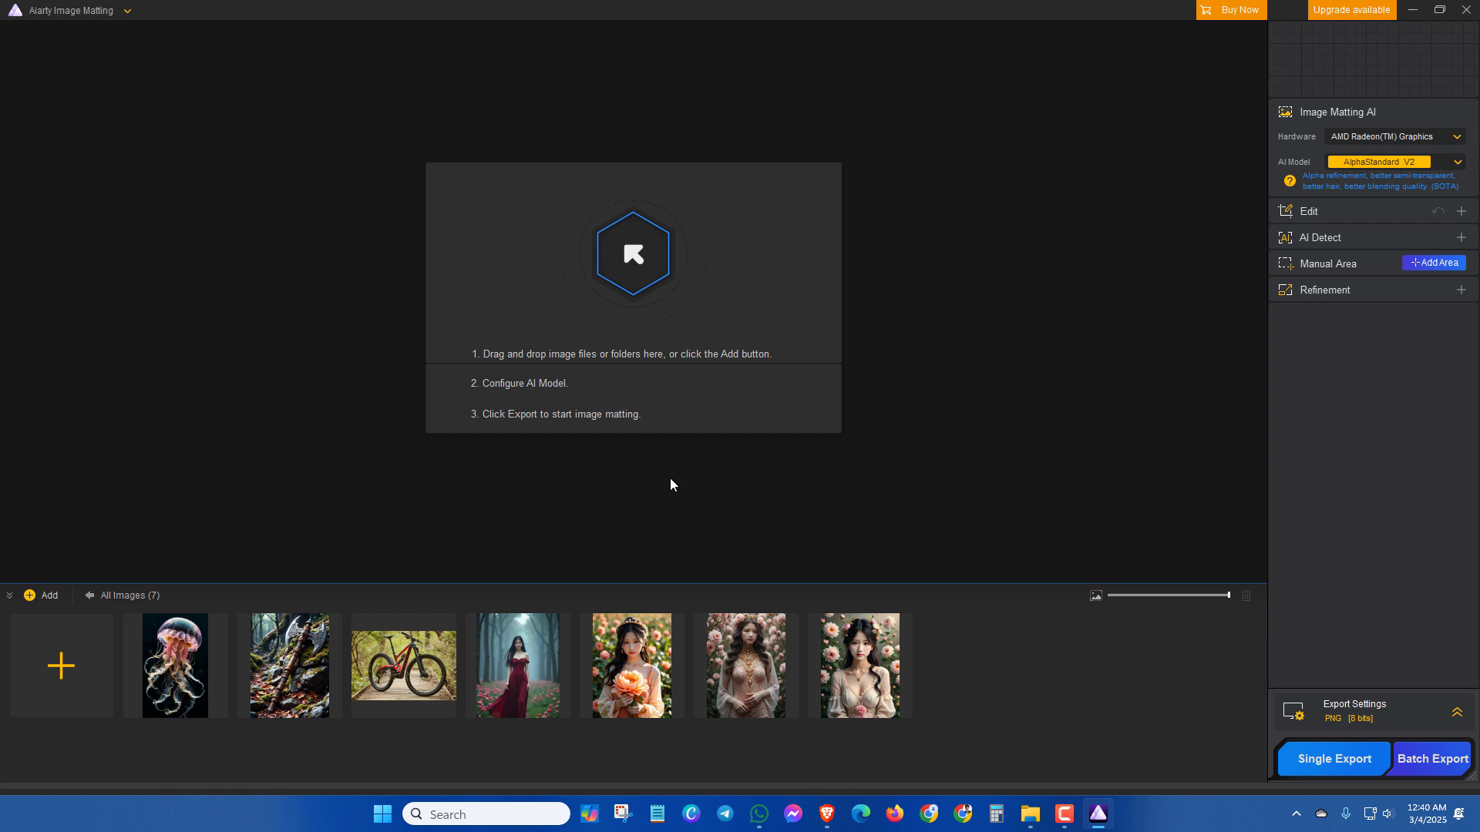
Restart Aiarty Image Matting from its desktop shortcut and close the registration prompt
{"action": "key", "text": "alt+F4"}
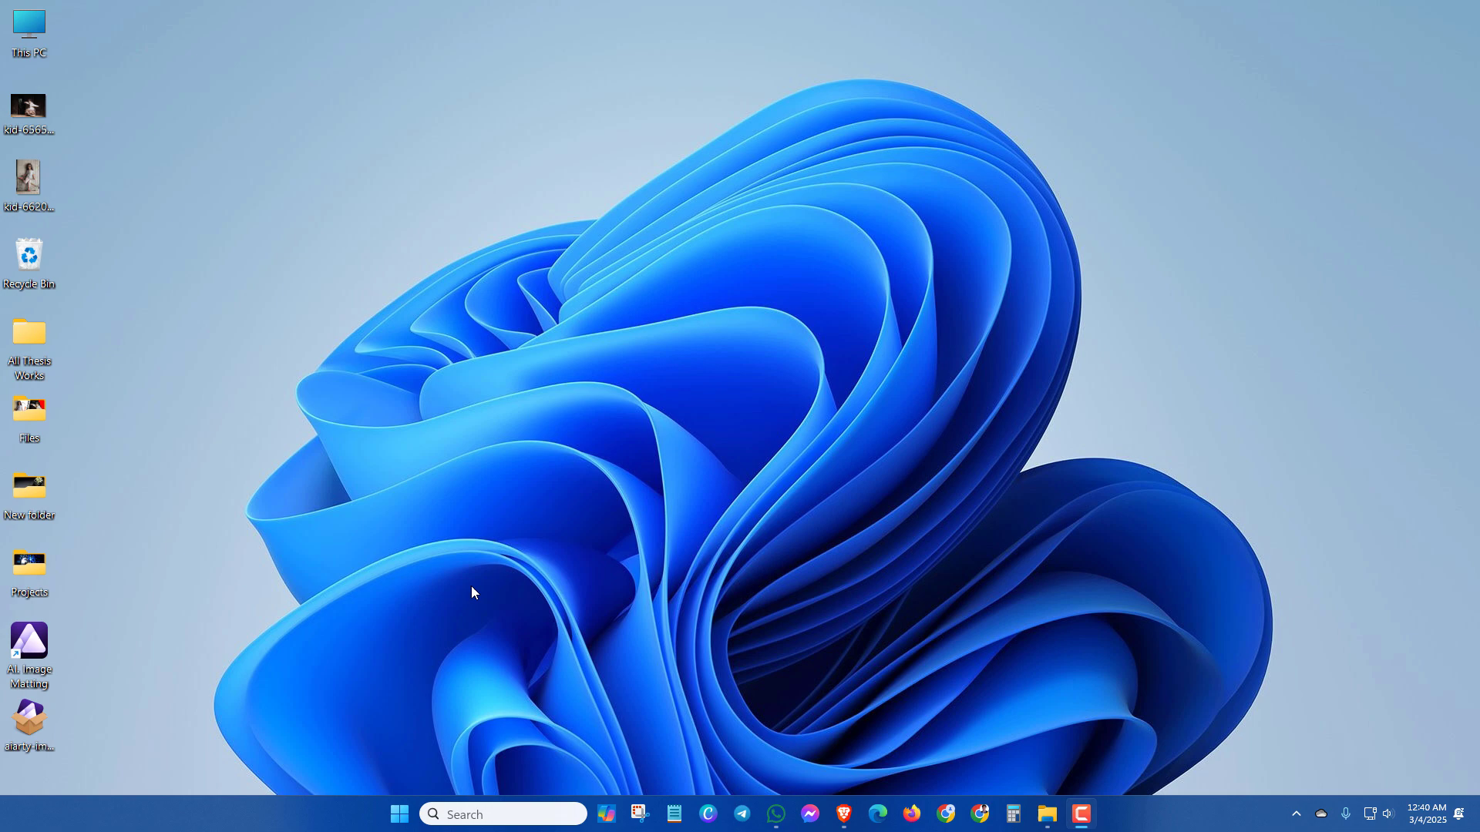
{"action": "double_click", "coordinate": [29, 683]}
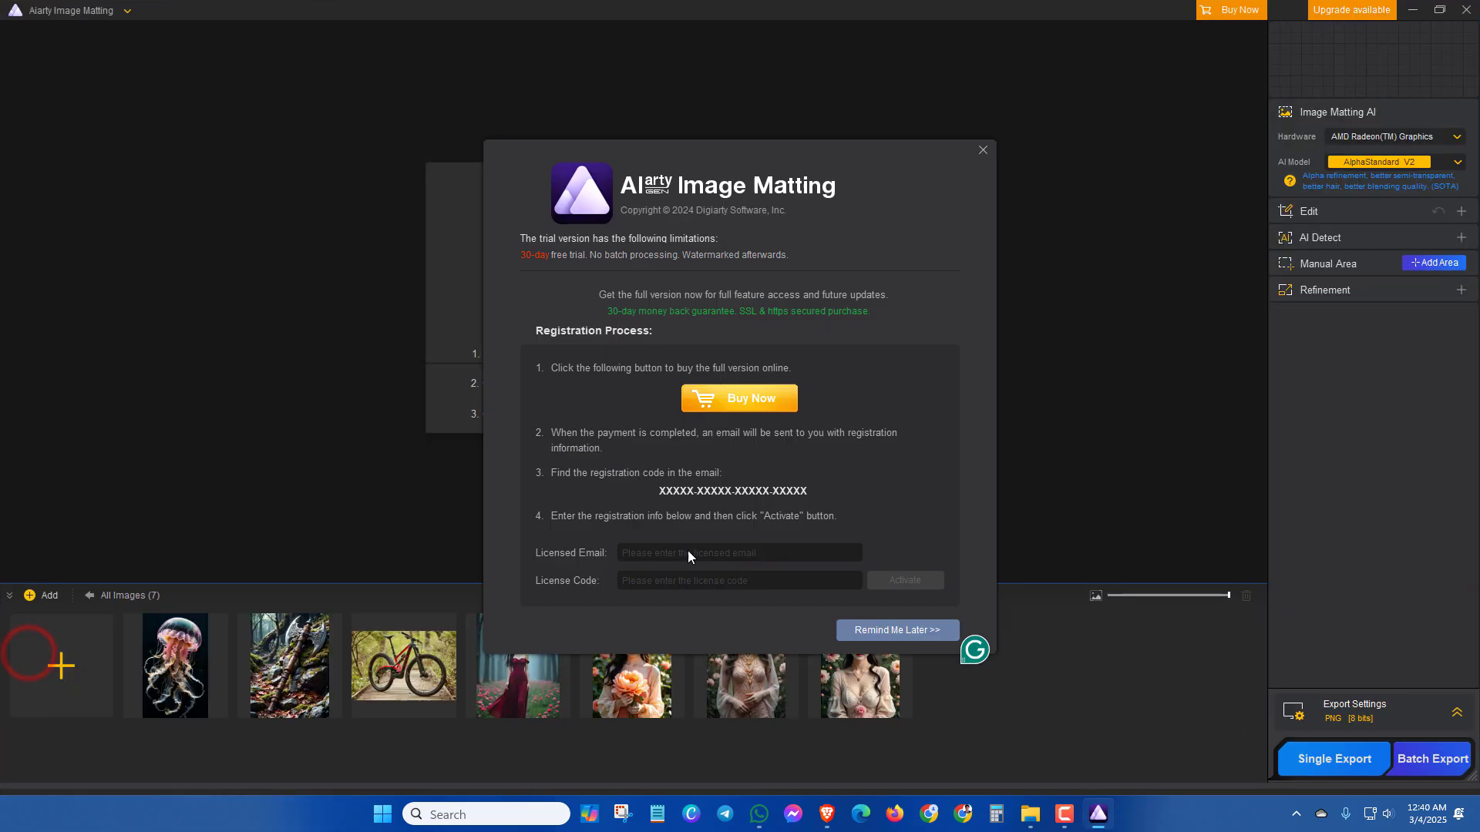
{"action": "left_click", "coordinate": [982, 150]}
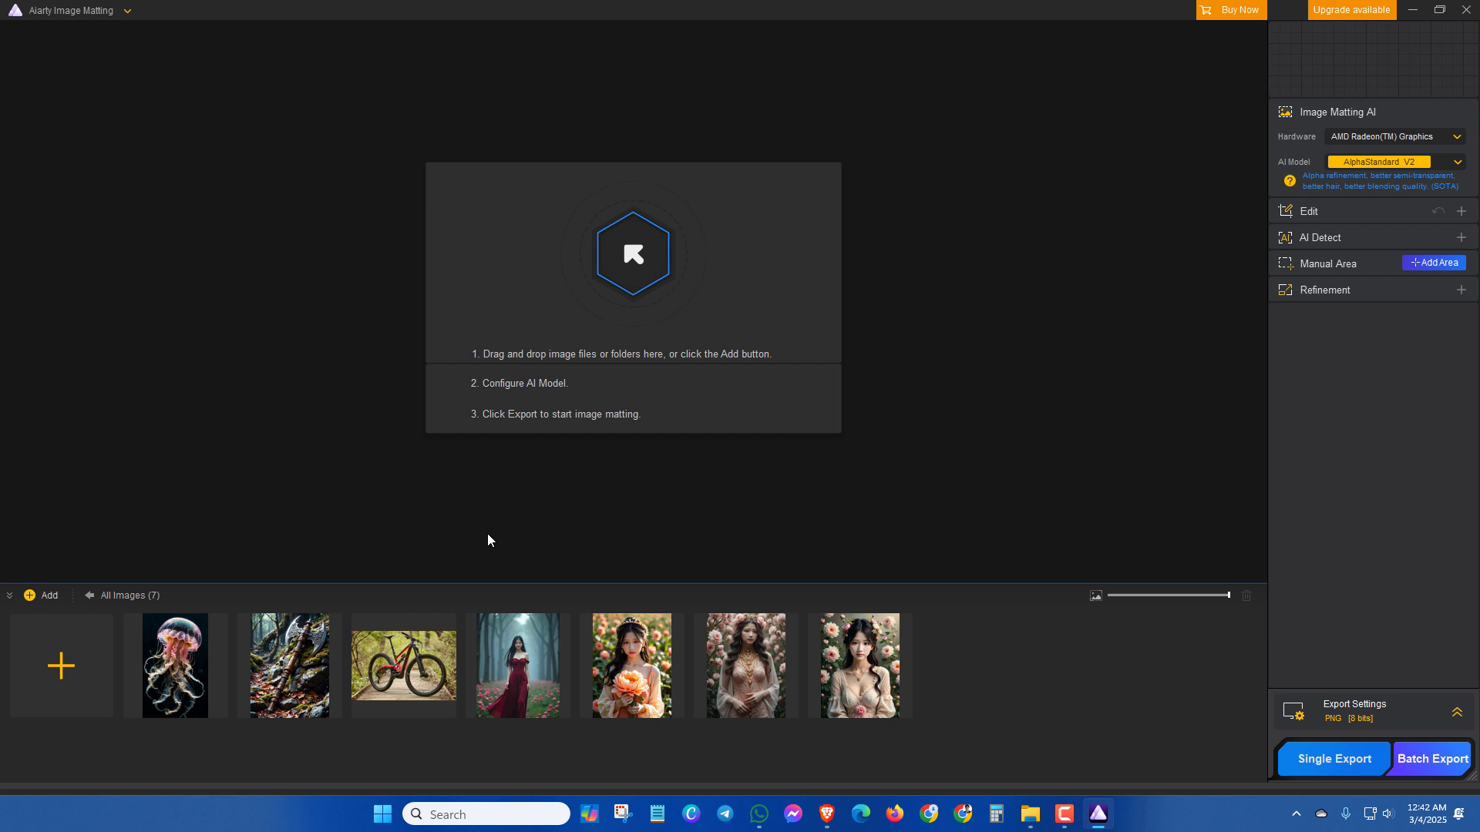
Add the kid JPG from the Desktop, run AI matting, and view the cut-out
{"action": "left_click", "coordinate": [58, 665]}
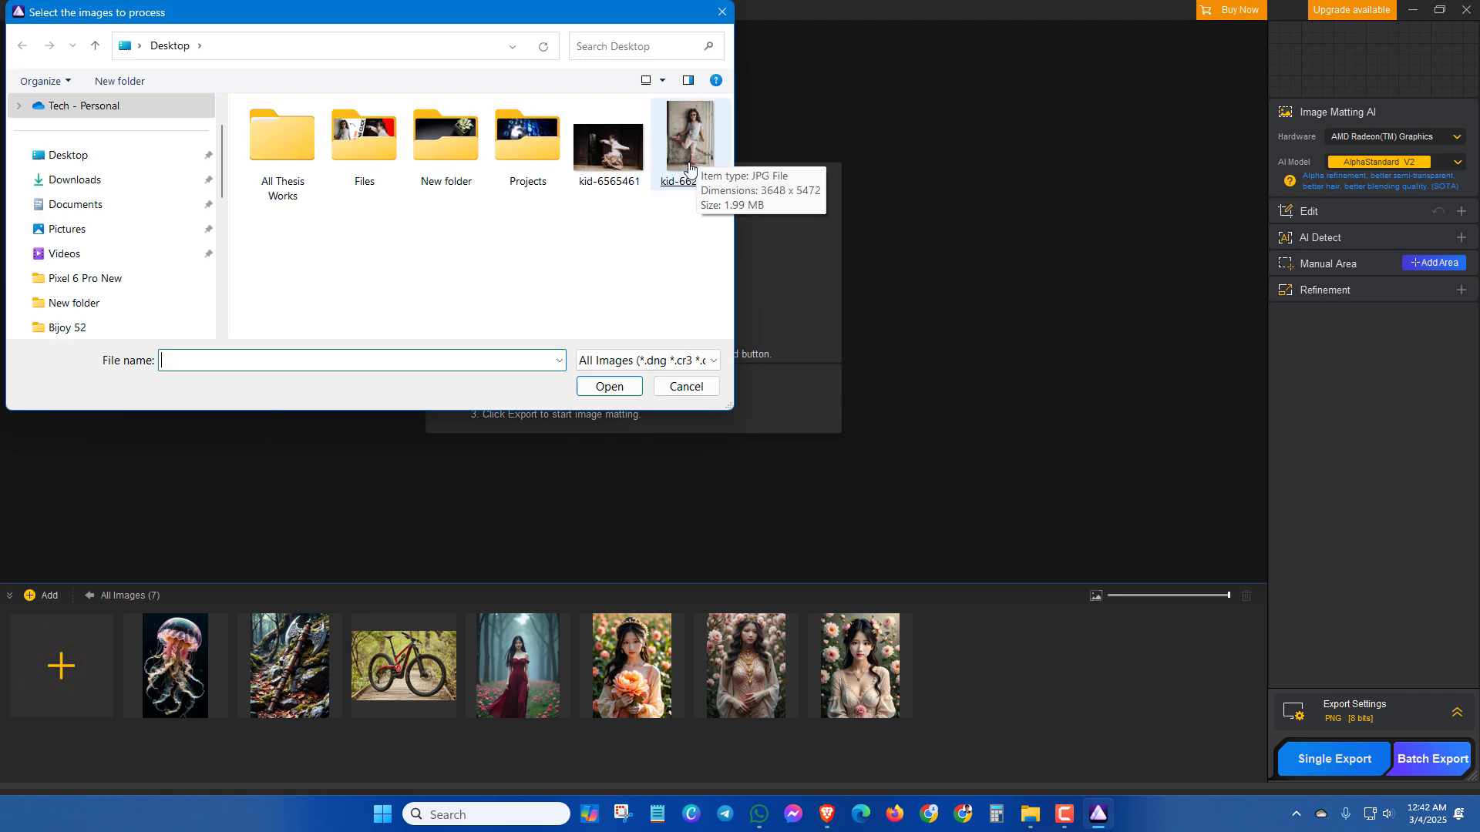
{"action": "double_click", "coordinate": [690, 165]}
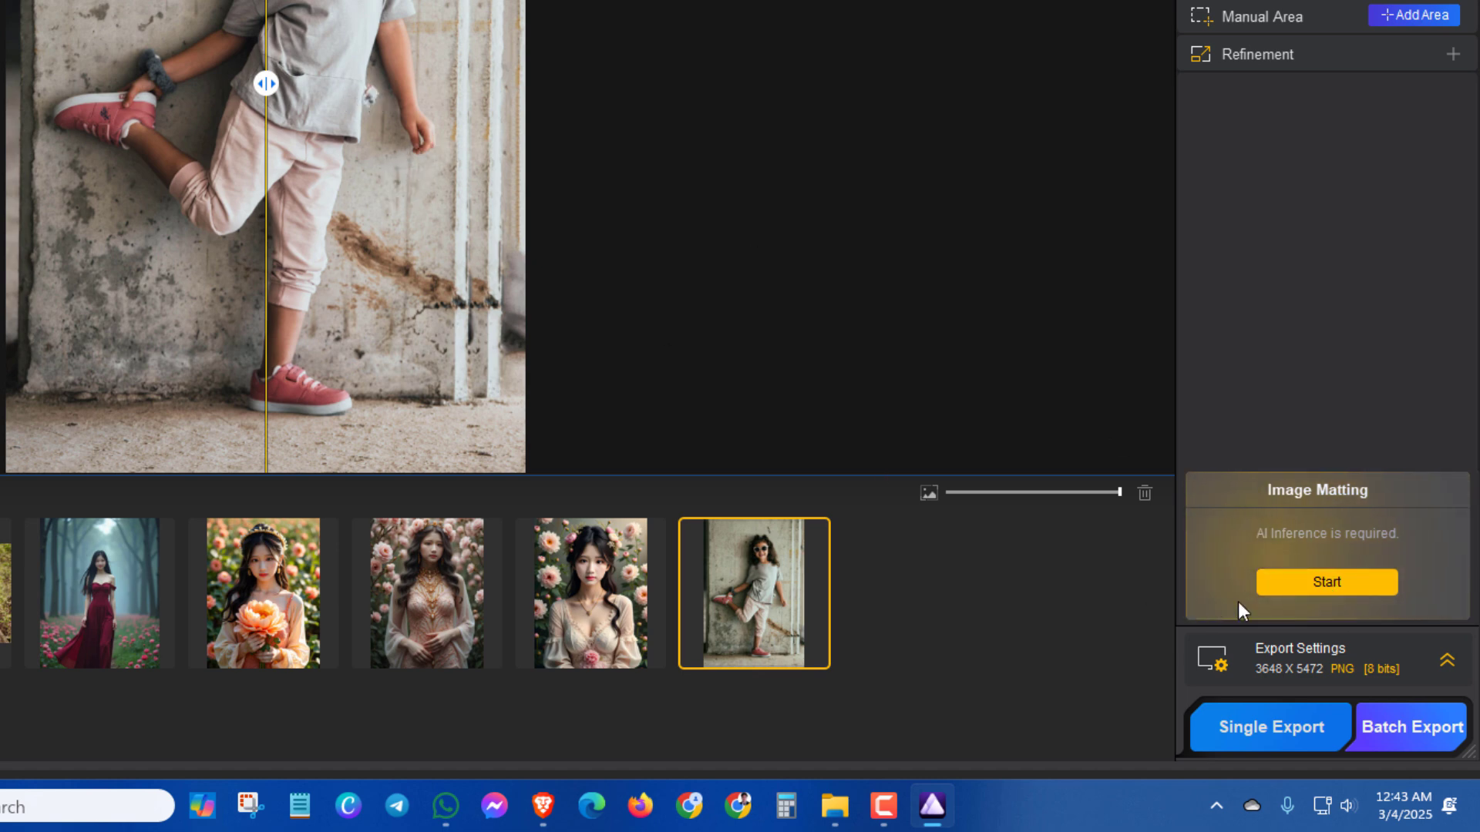
{"action": "left_click", "coordinate": [1308, 590]}
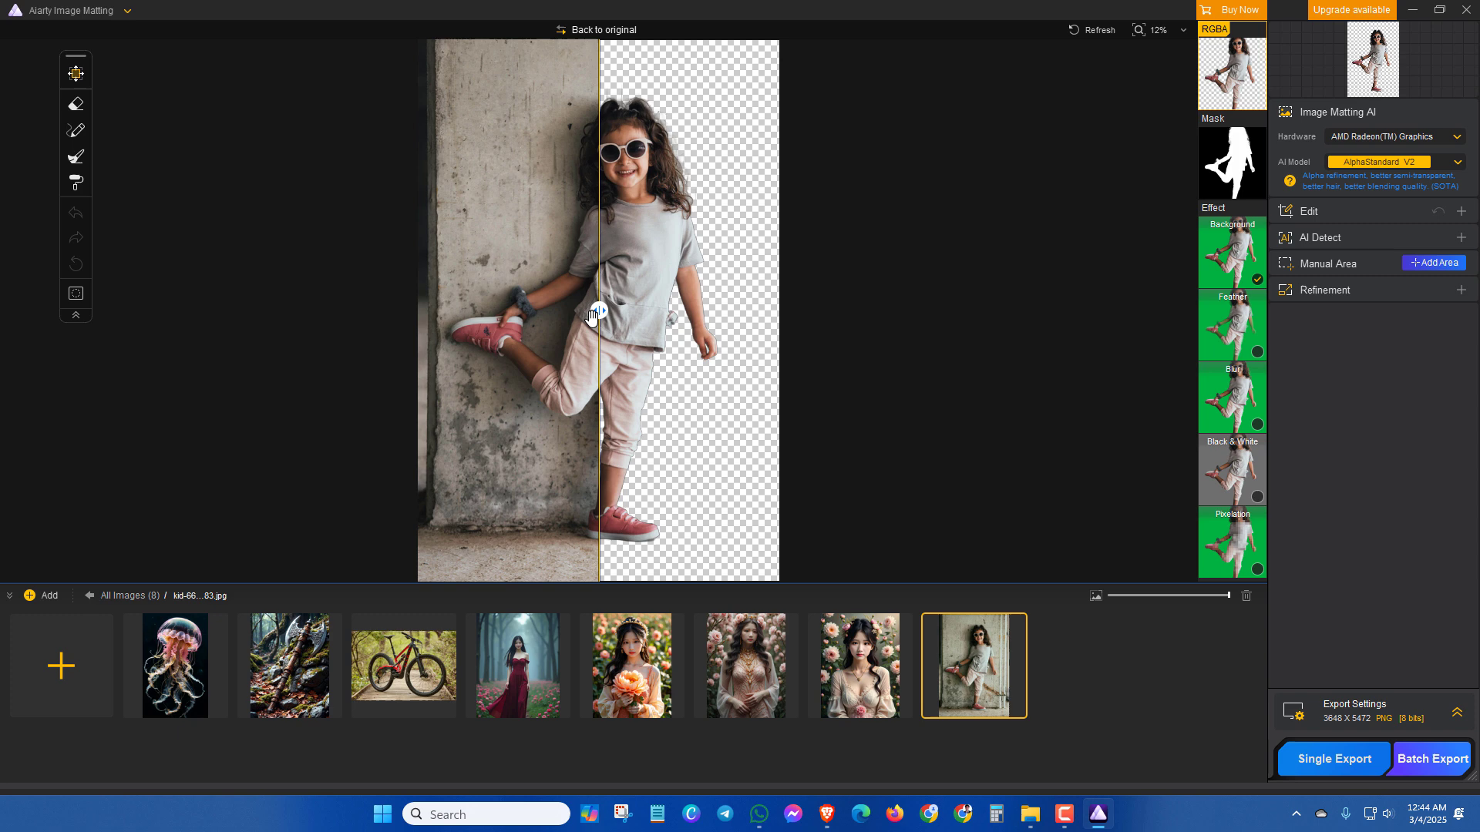
{"action": "left_click_drag", "start_coordinate": [598, 311], "coordinate": [412, 356]}
{"action": "scroll", "coordinate": [649, 371], "scroll_direction": "up", "scroll_amount": 5}
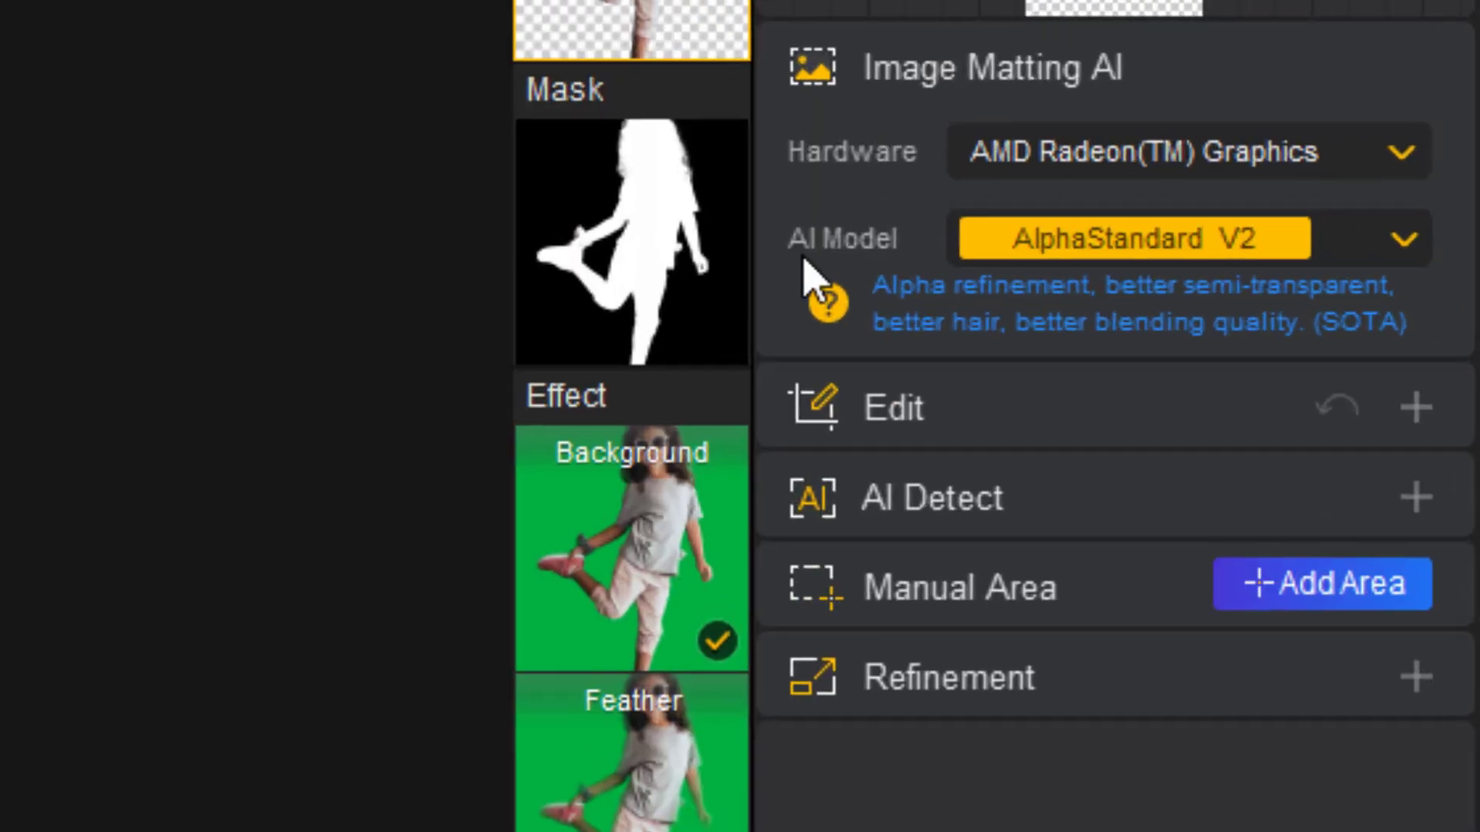
{"action": "left_click", "coordinate": [1396, 247]}
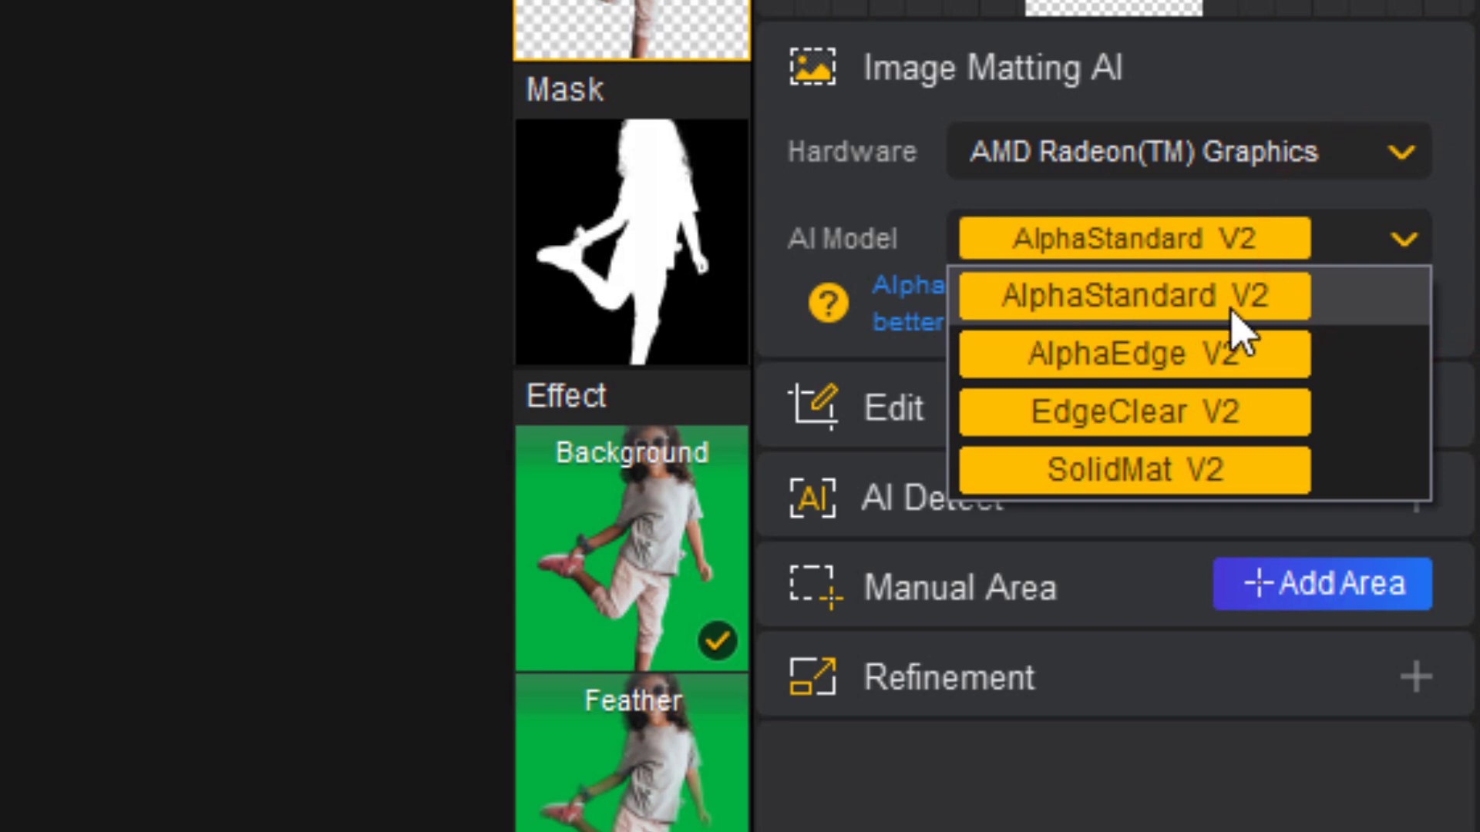
{"action": "left_click", "coordinate": [1426, 174]}
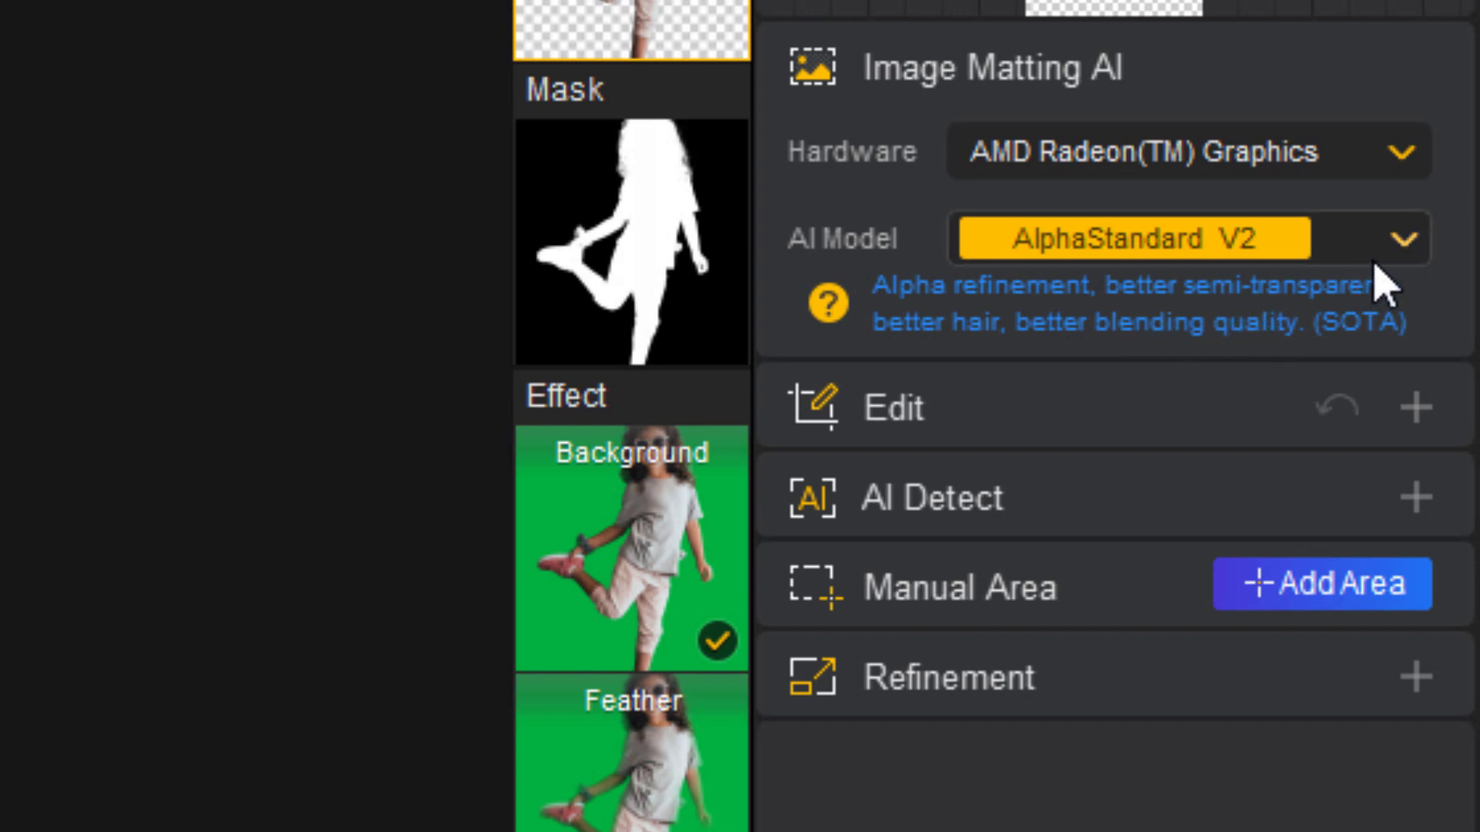
{"action": "left_click", "coordinate": [1402, 240]}
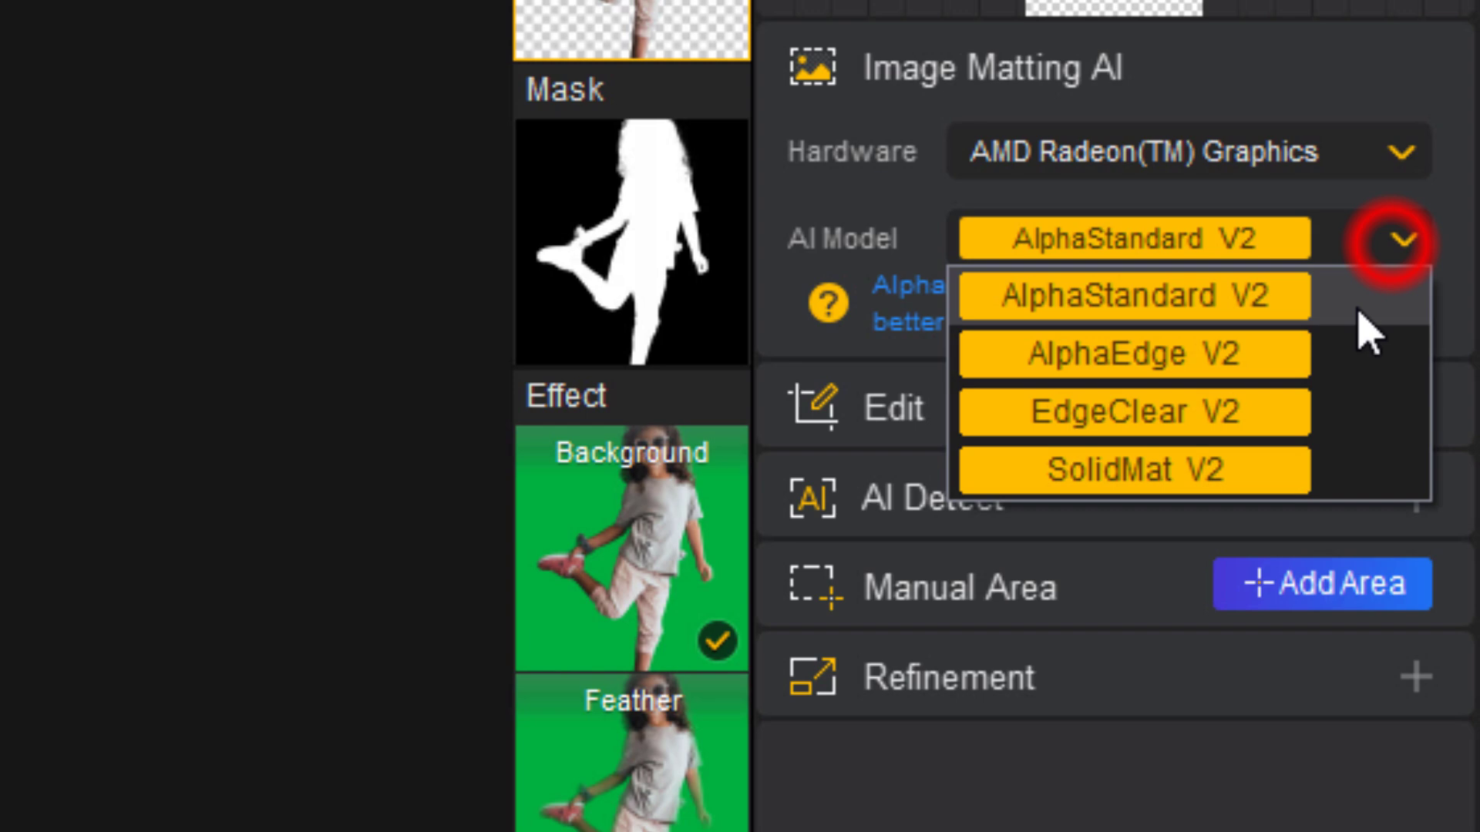
{"action": "left_click", "coordinate": [1153, 356]}
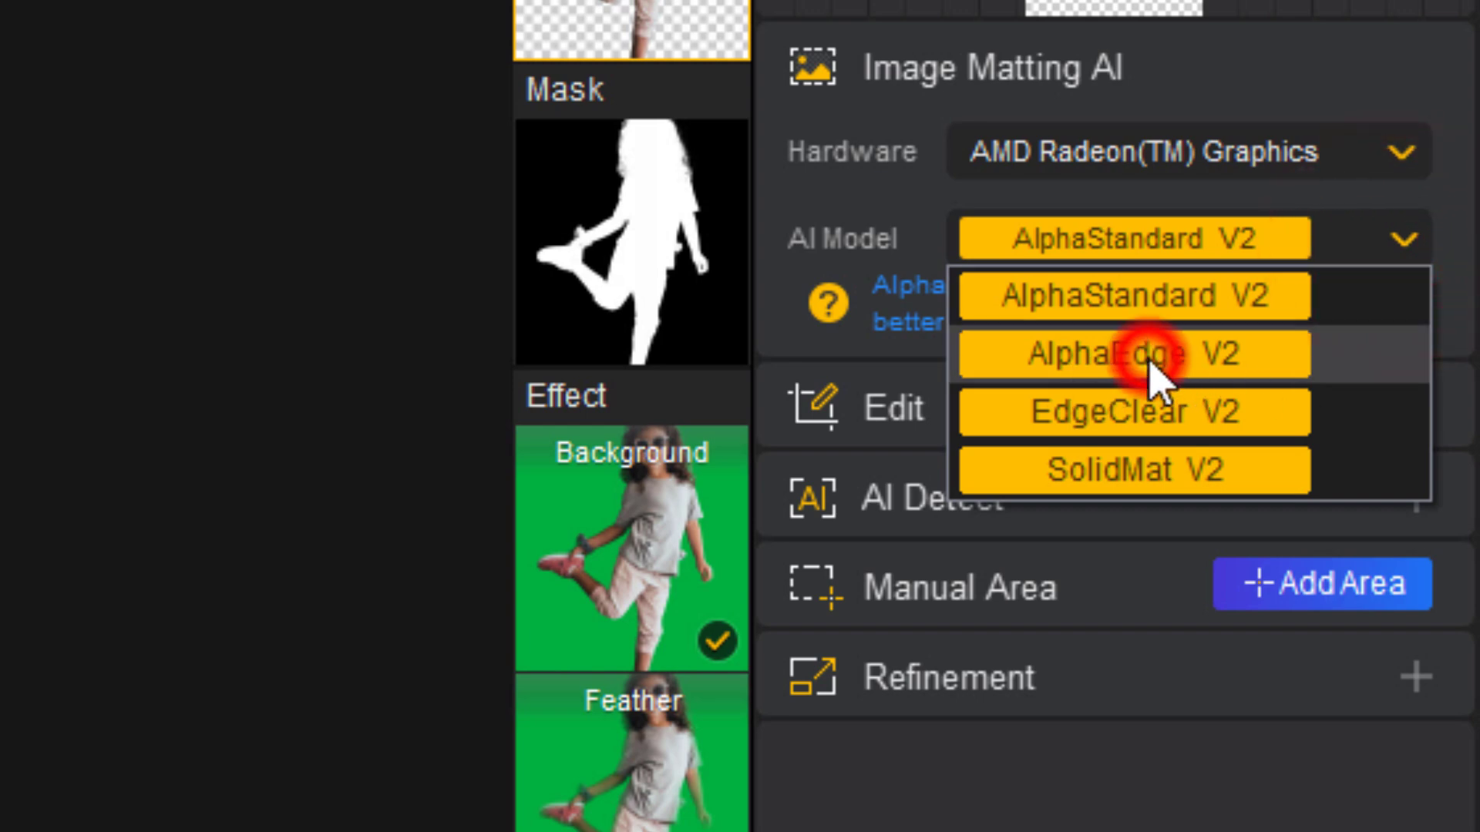
{"action": "left_click", "coordinate": [1295, 249]}
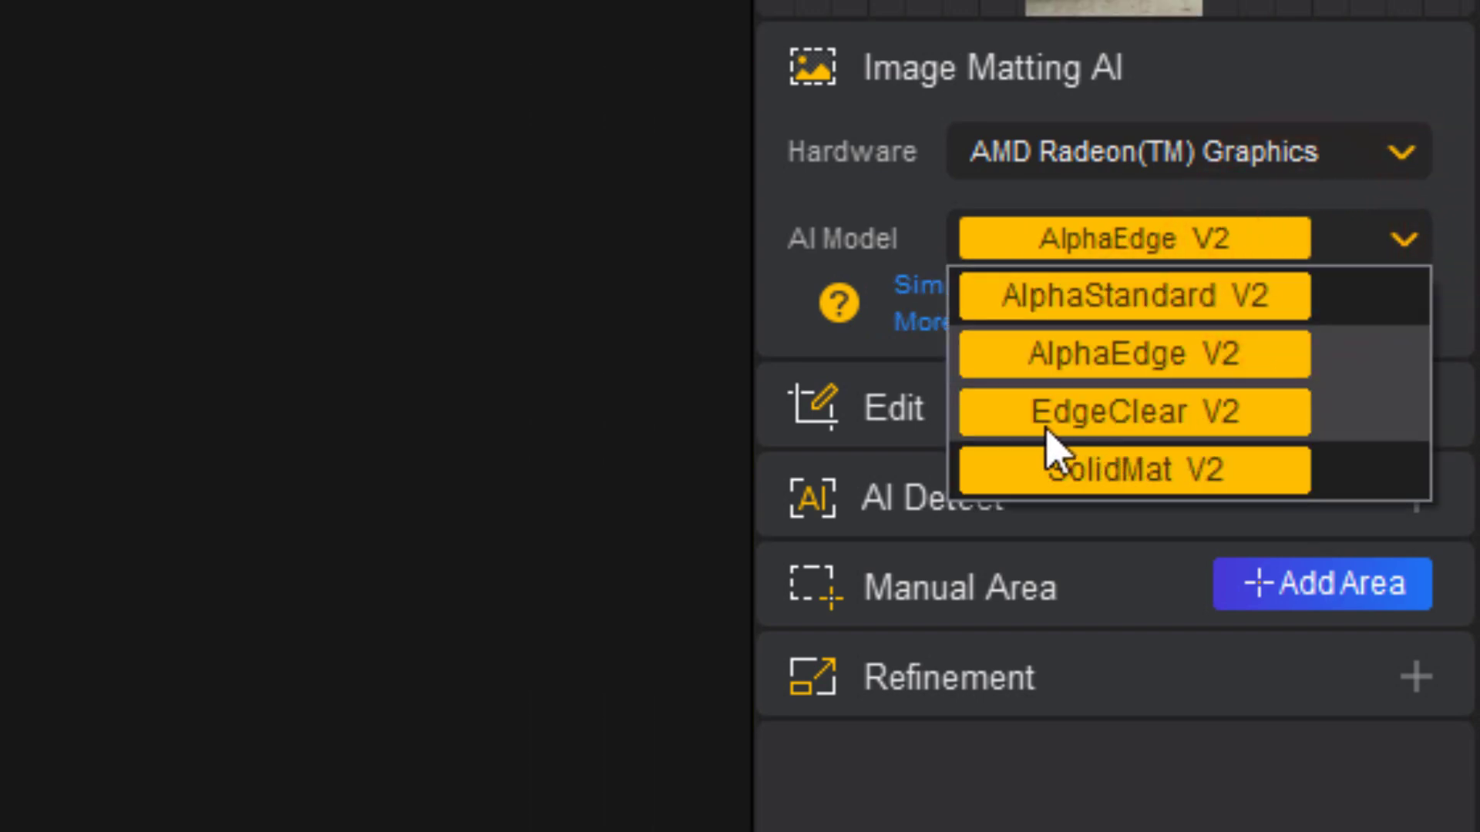
{"action": "left_click", "coordinate": [1167, 416]}
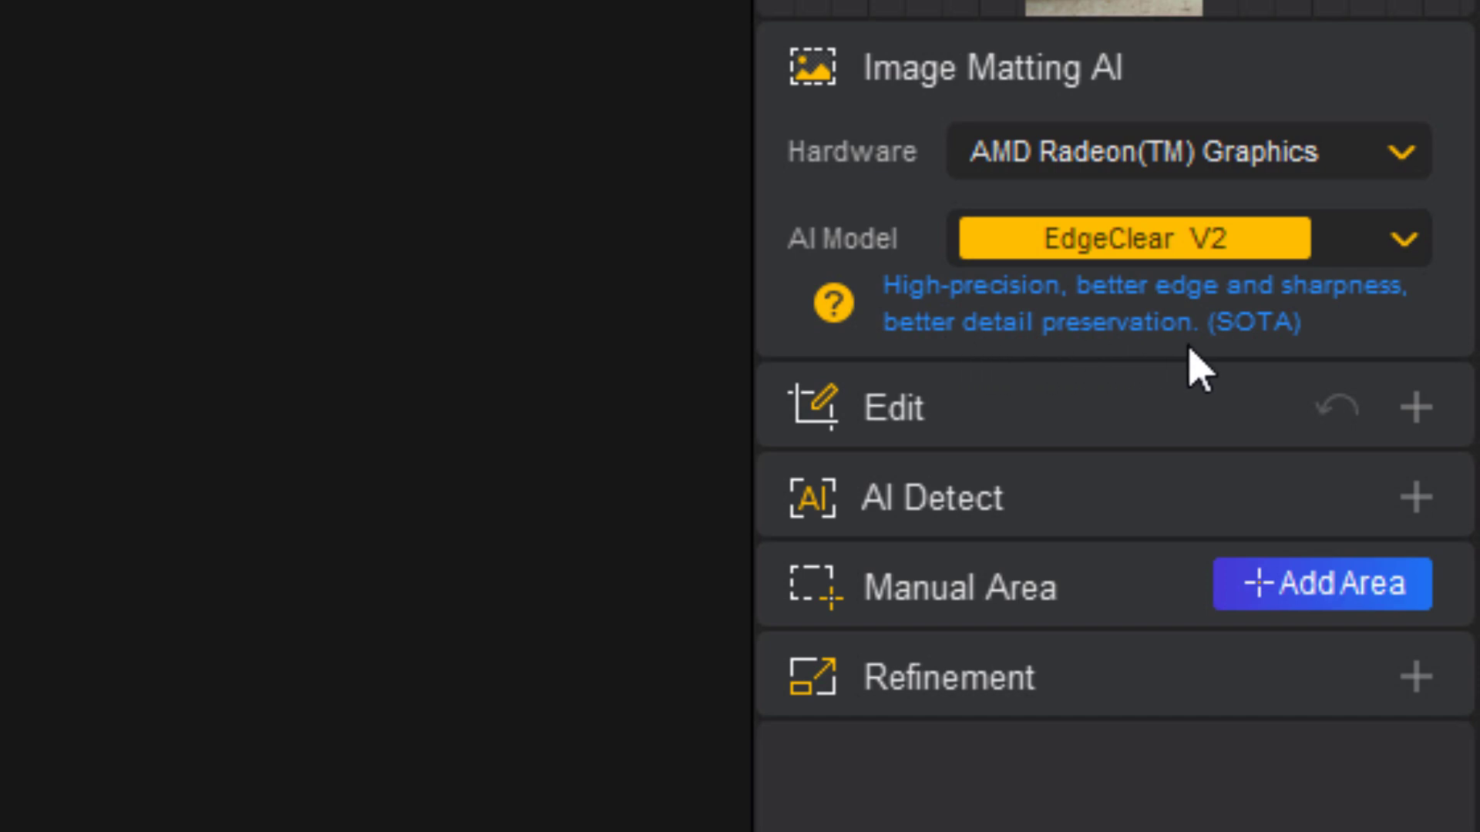
{"action": "left_click", "coordinate": [1227, 246]}
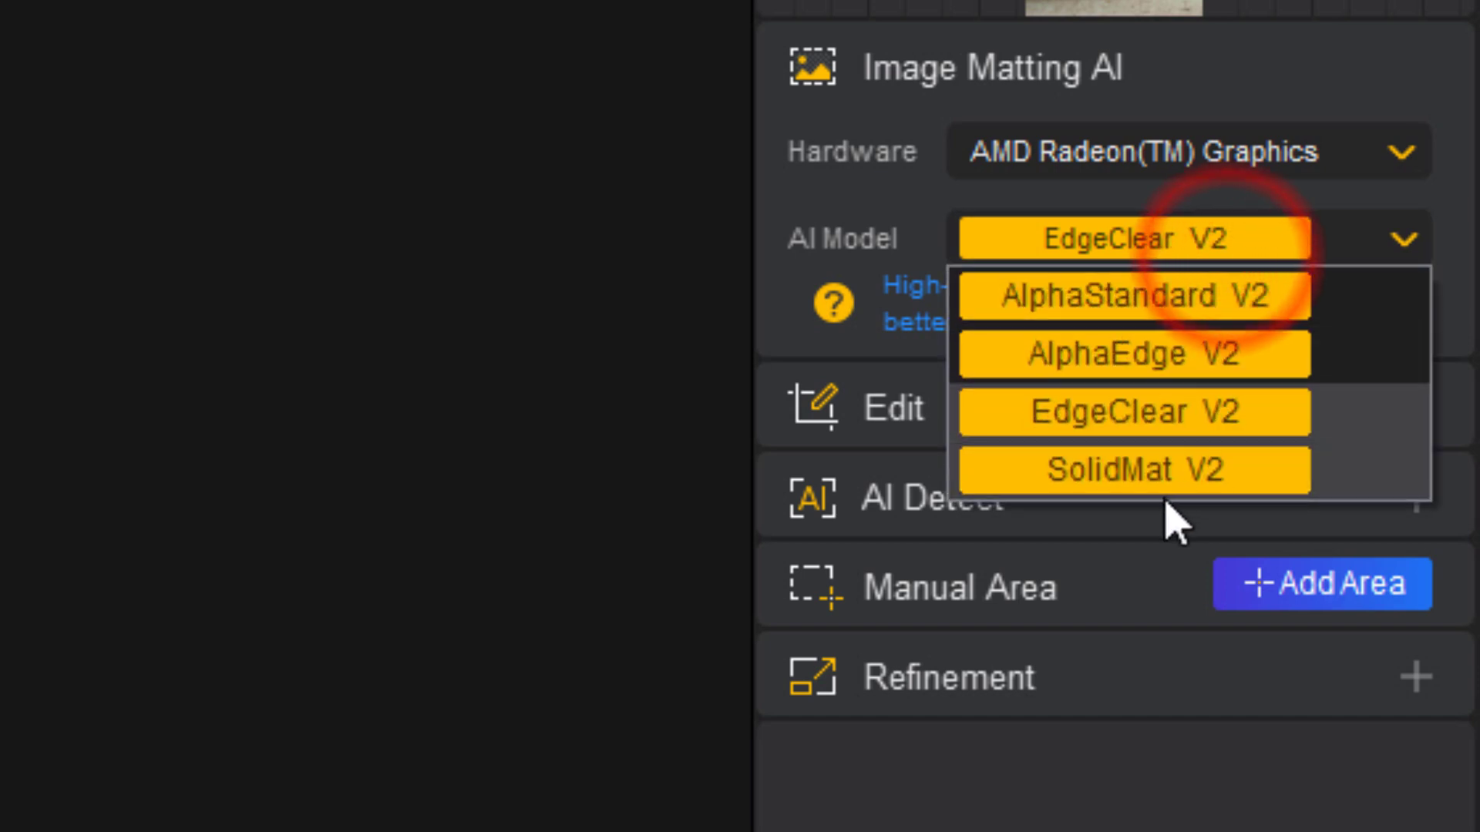
{"action": "left_click", "coordinate": [1094, 479]}
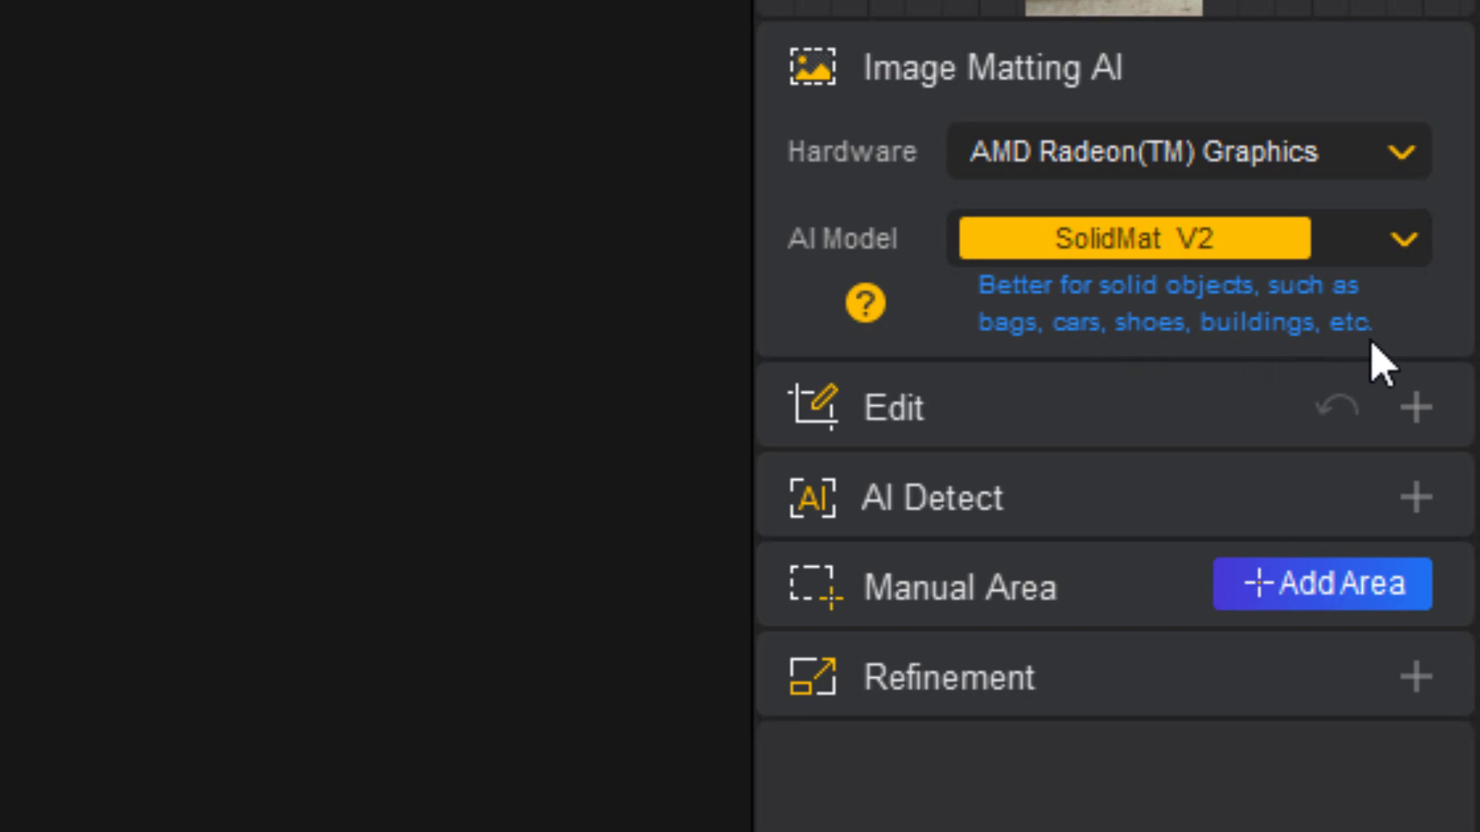
{"action": "left_click", "coordinate": [1172, 250]}
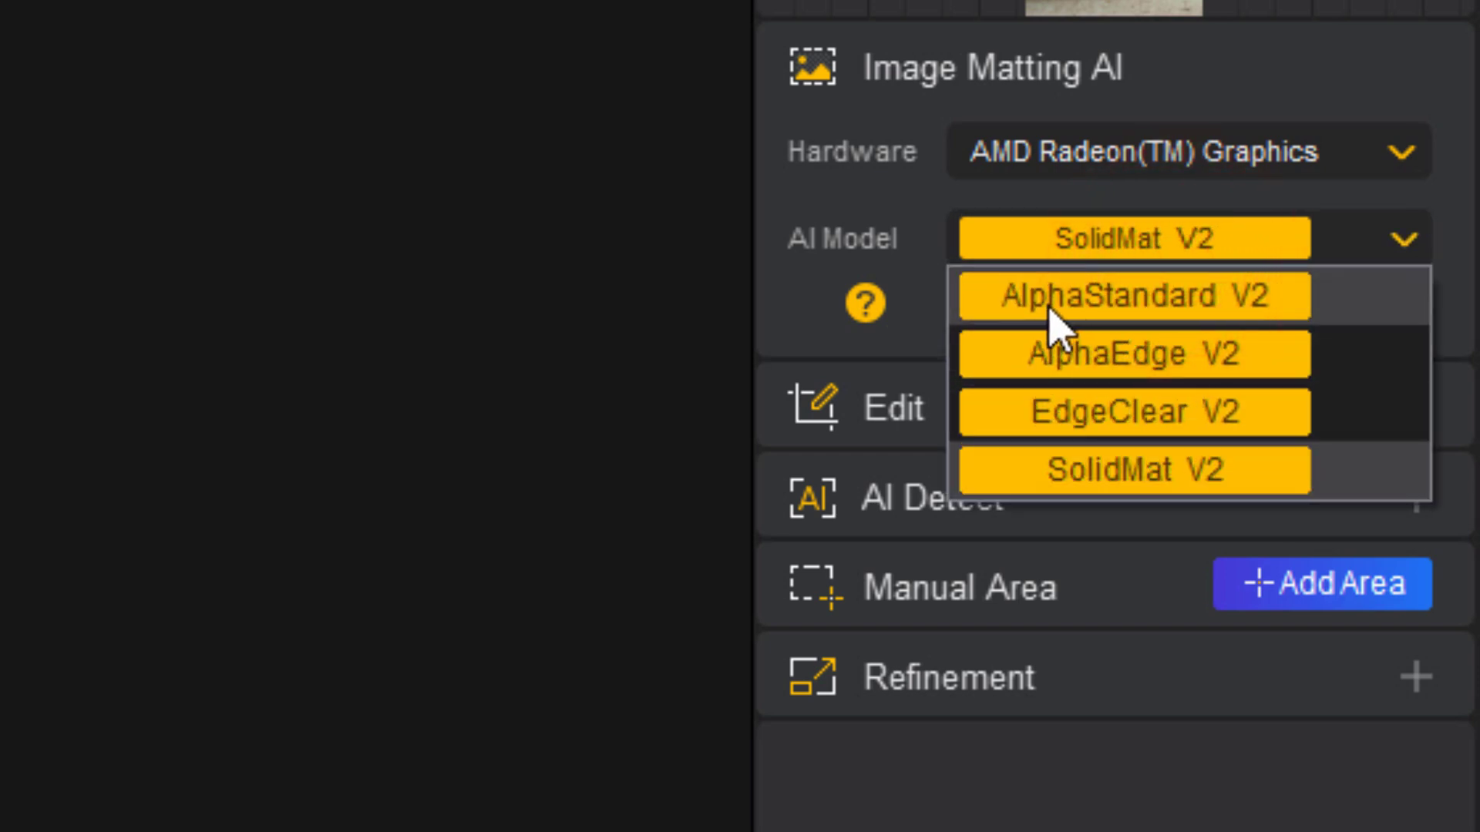
{"action": "left_click", "coordinate": [1149, 307]}
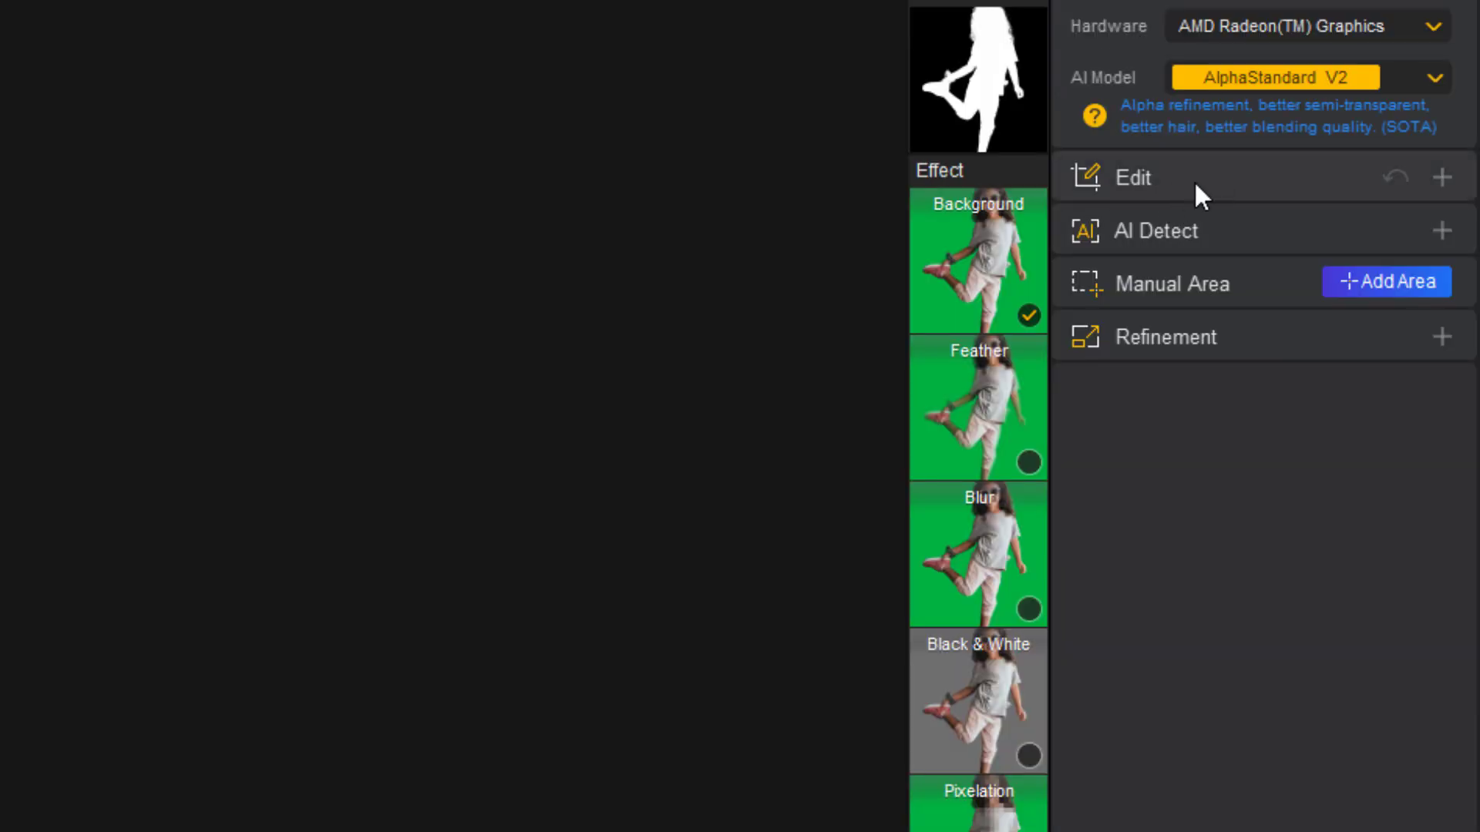
Try automatic AI detection and a manual matting area over the girl, then clear the area
{"action": "left_click", "coordinate": [1454, 177]}
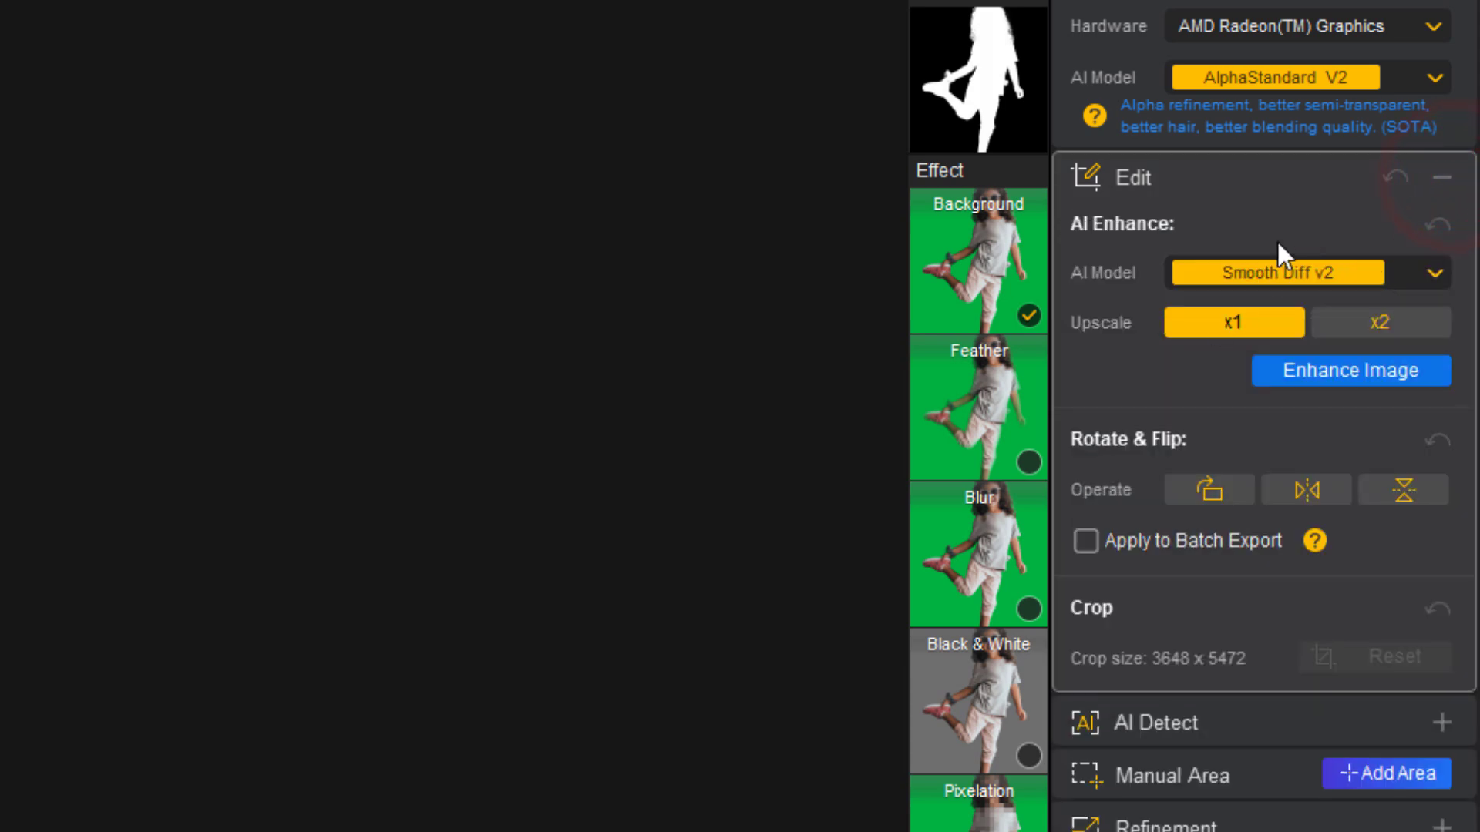
{"action": "left_click", "coordinate": [1444, 179]}
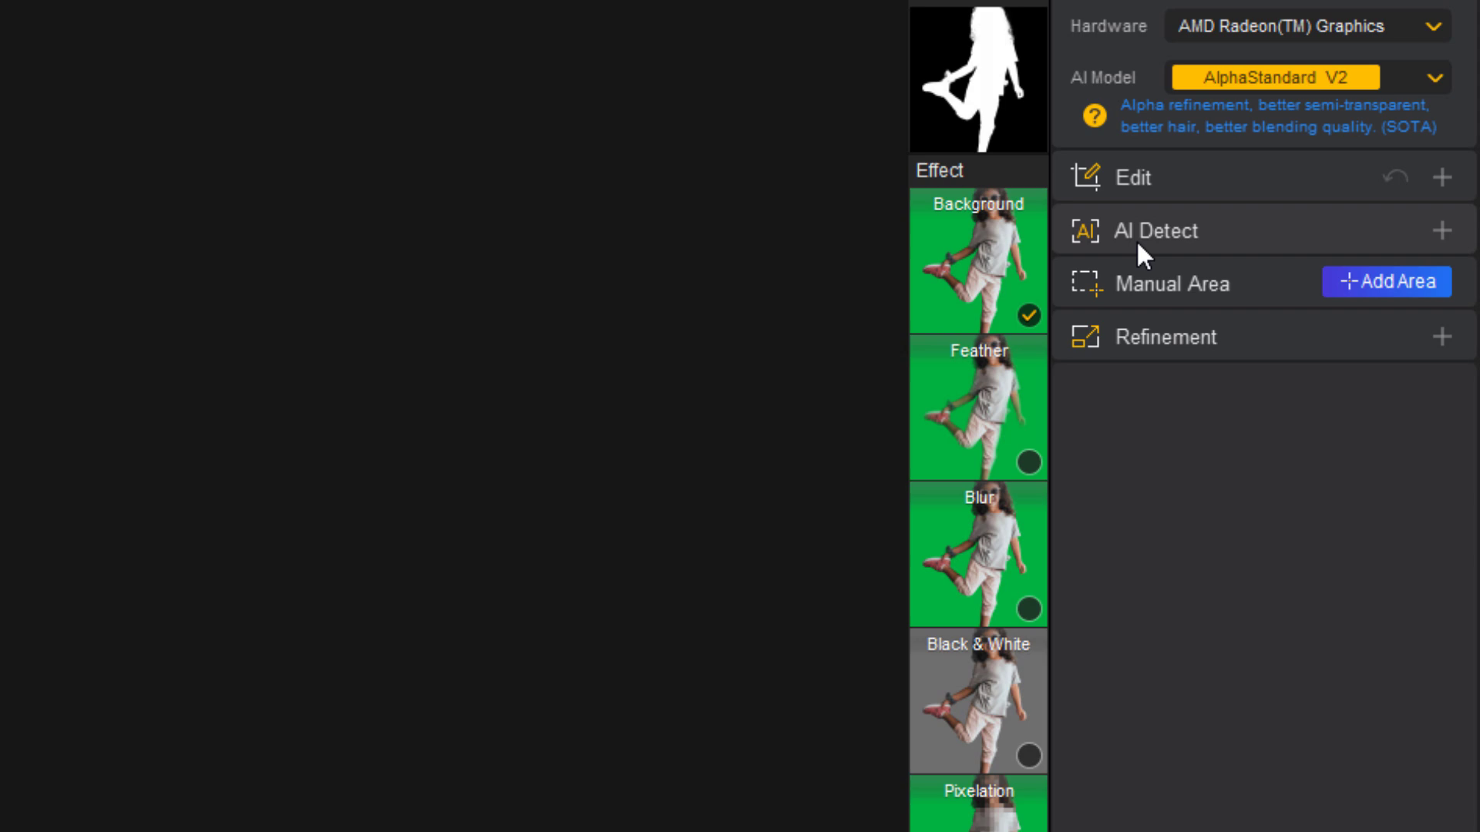
{"action": "left_click", "coordinate": [1441, 232]}
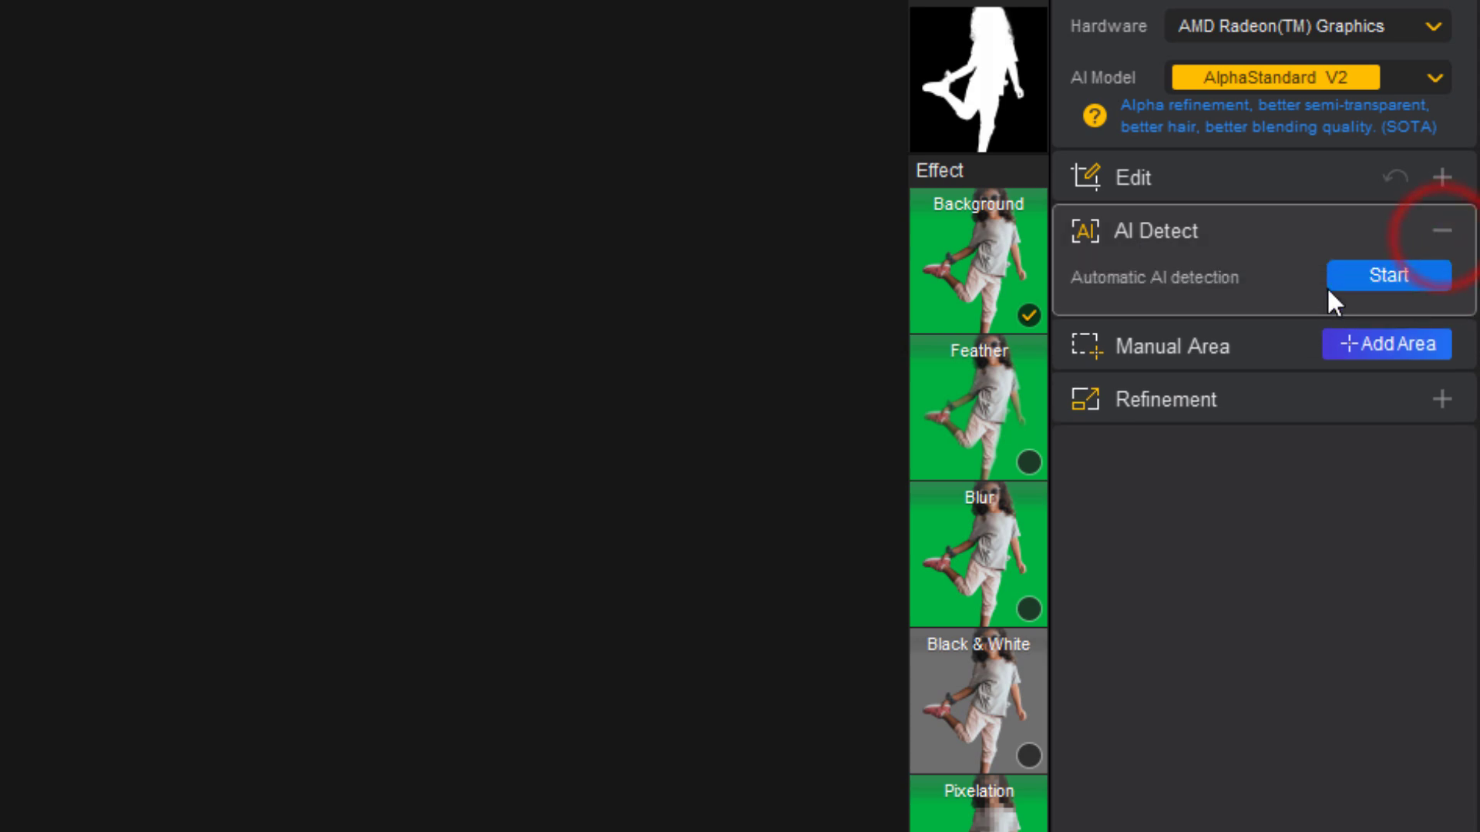
{"action": "left_click", "coordinate": [1388, 276]}
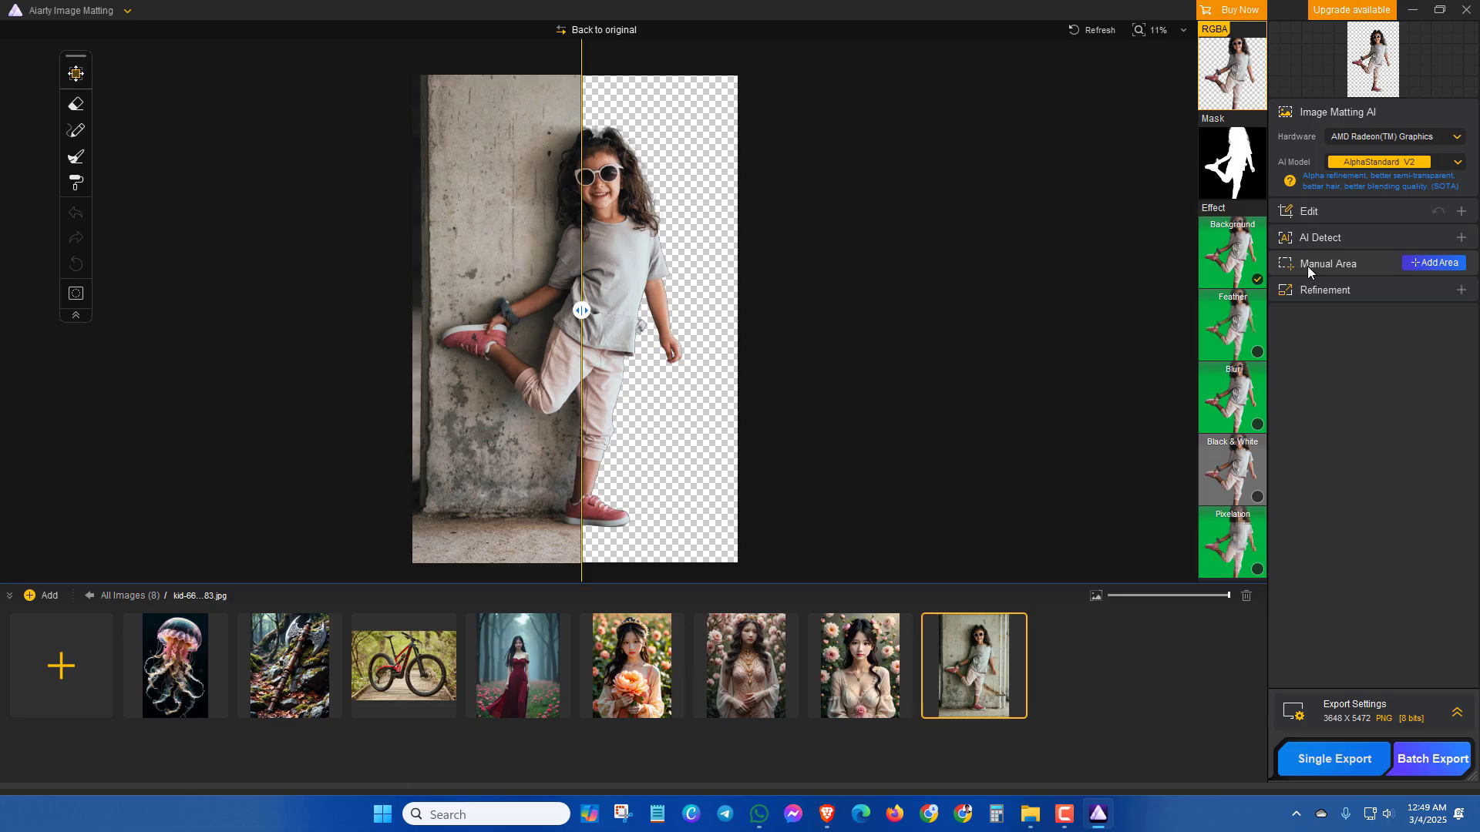
{"action": "left_click", "coordinate": [1415, 267]}
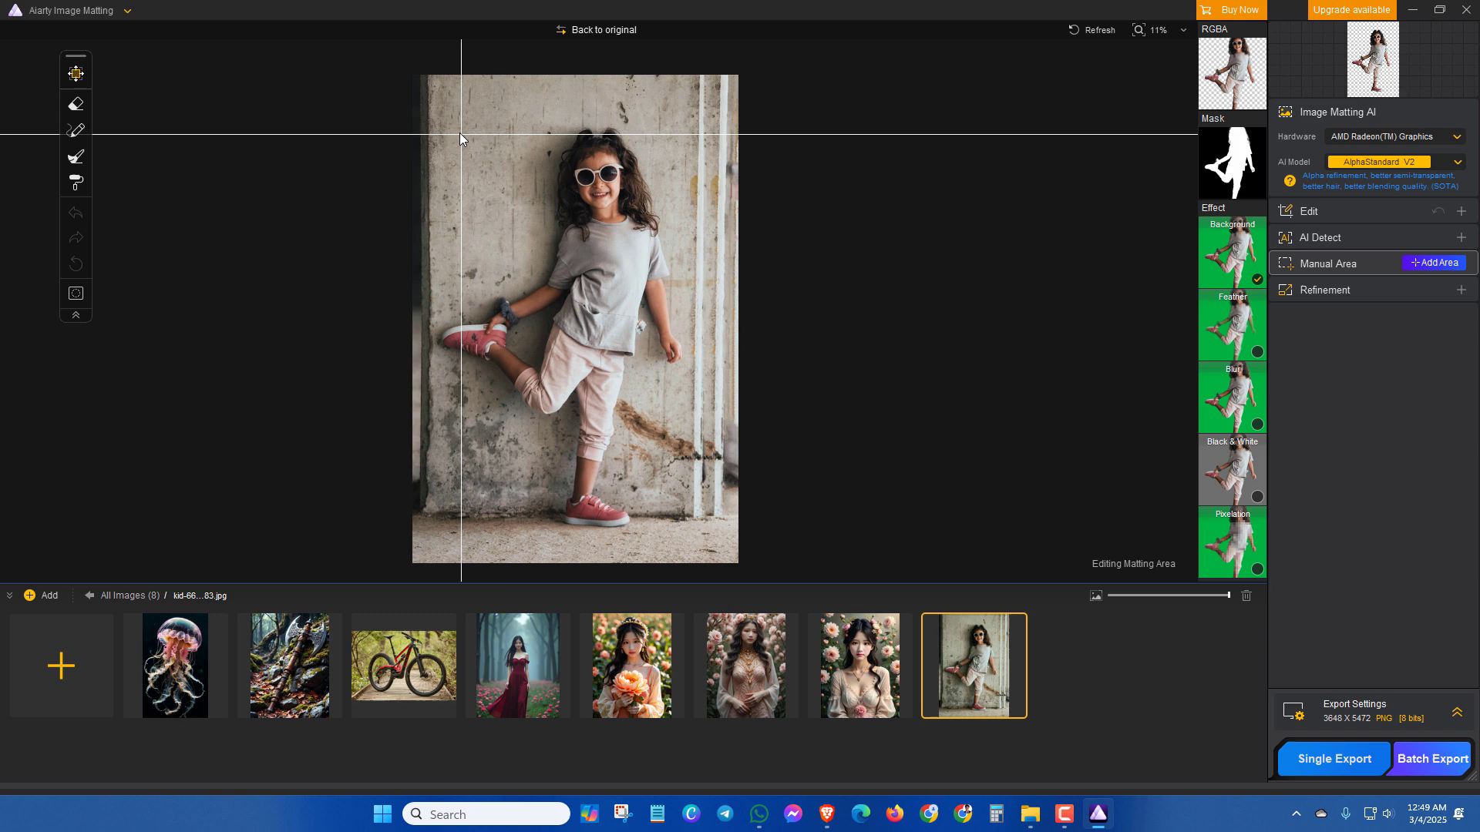
{"action": "left_click_drag", "start_coordinate": [454, 108], "coordinate": [696, 553]}
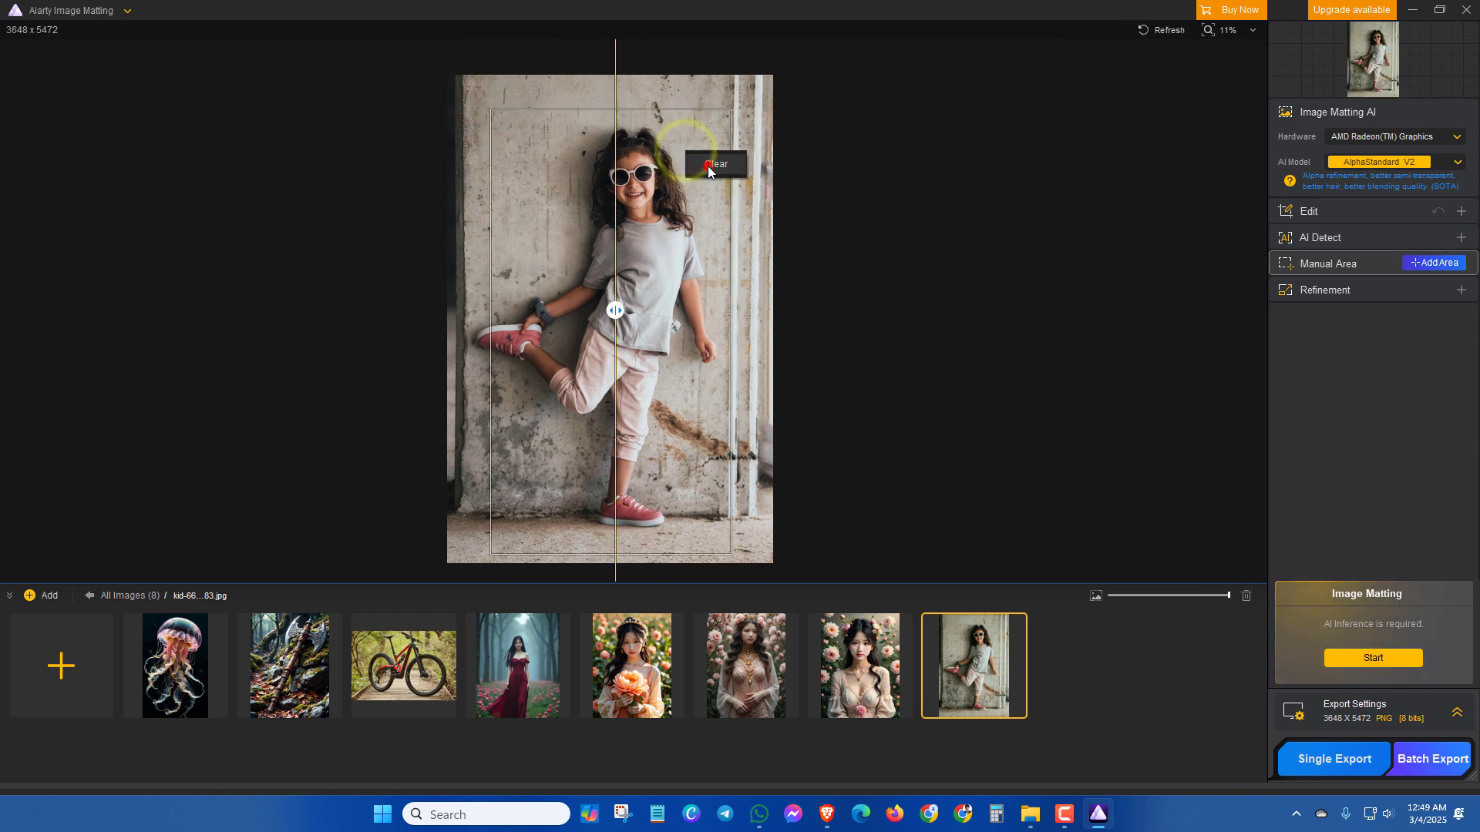
{"action": "left_click", "coordinate": [704, 165]}
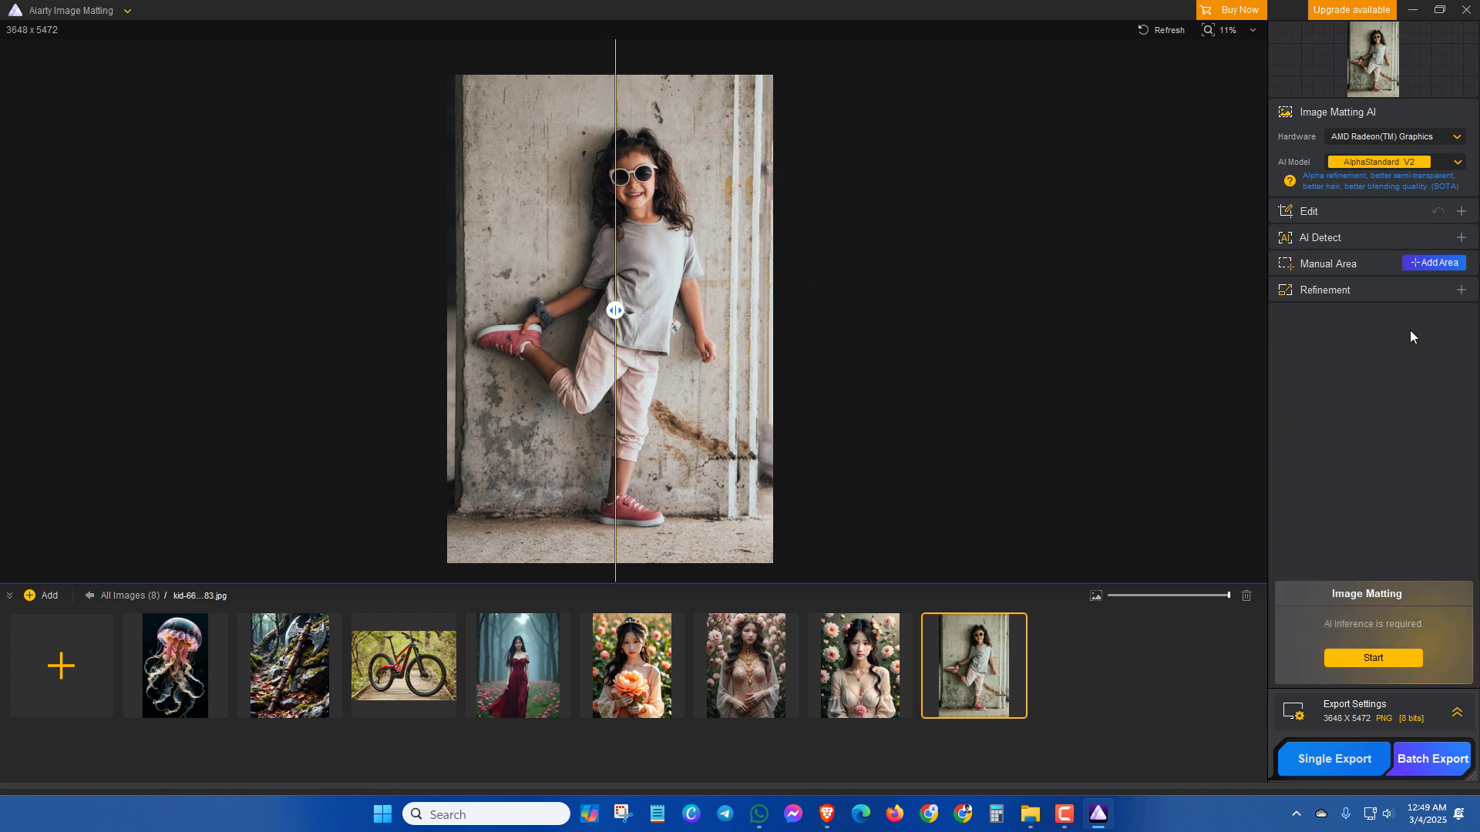
Turn on Outline Emphasis and Balance Brightness in the Refinement options
{"action": "left_click", "coordinate": [1459, 291]}
{"action": "left_click", "coordinate": [1284, 339]}
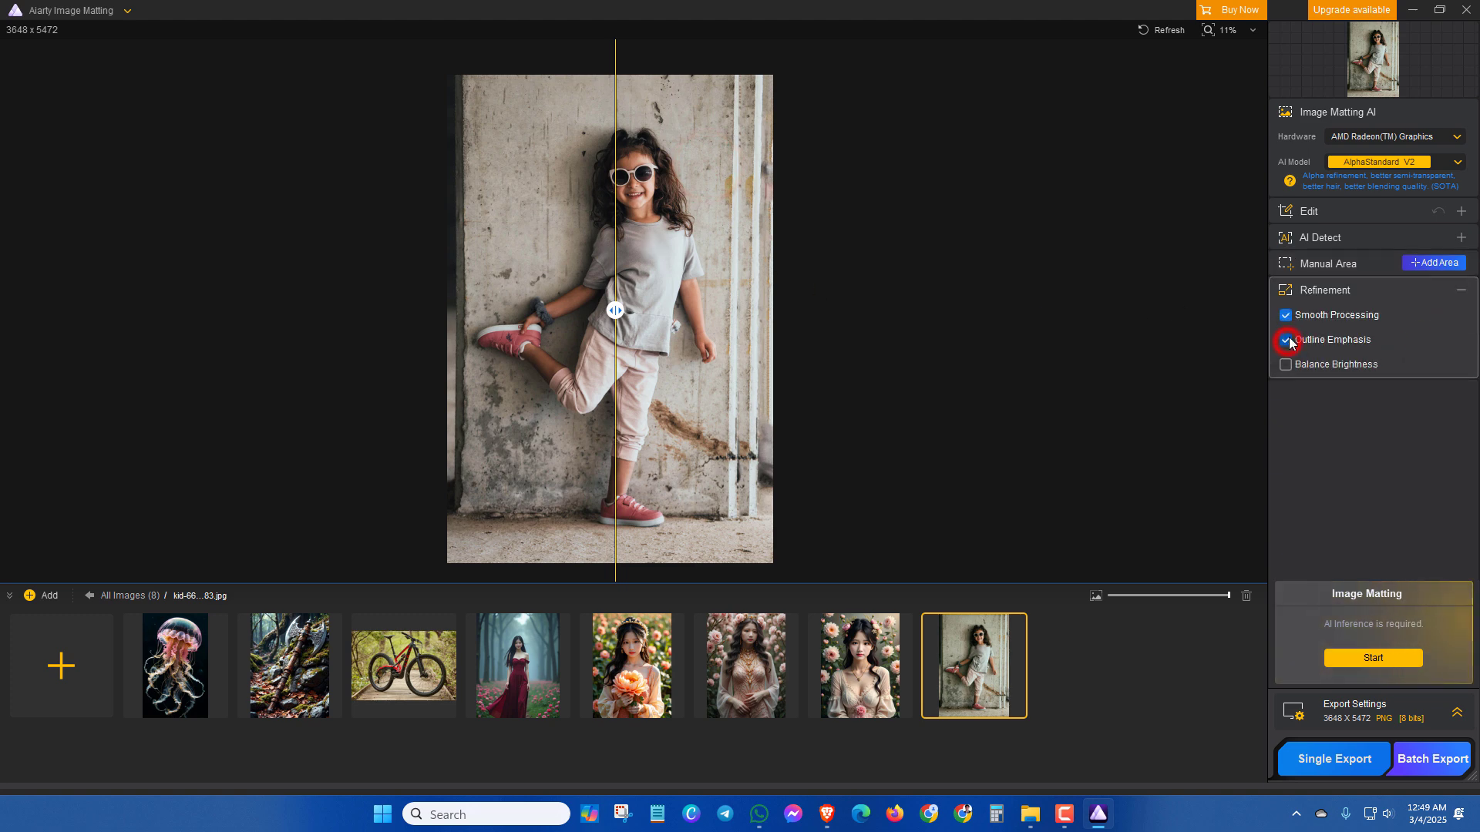
{"action": "left_click", "coordinate": [1285, 365]}
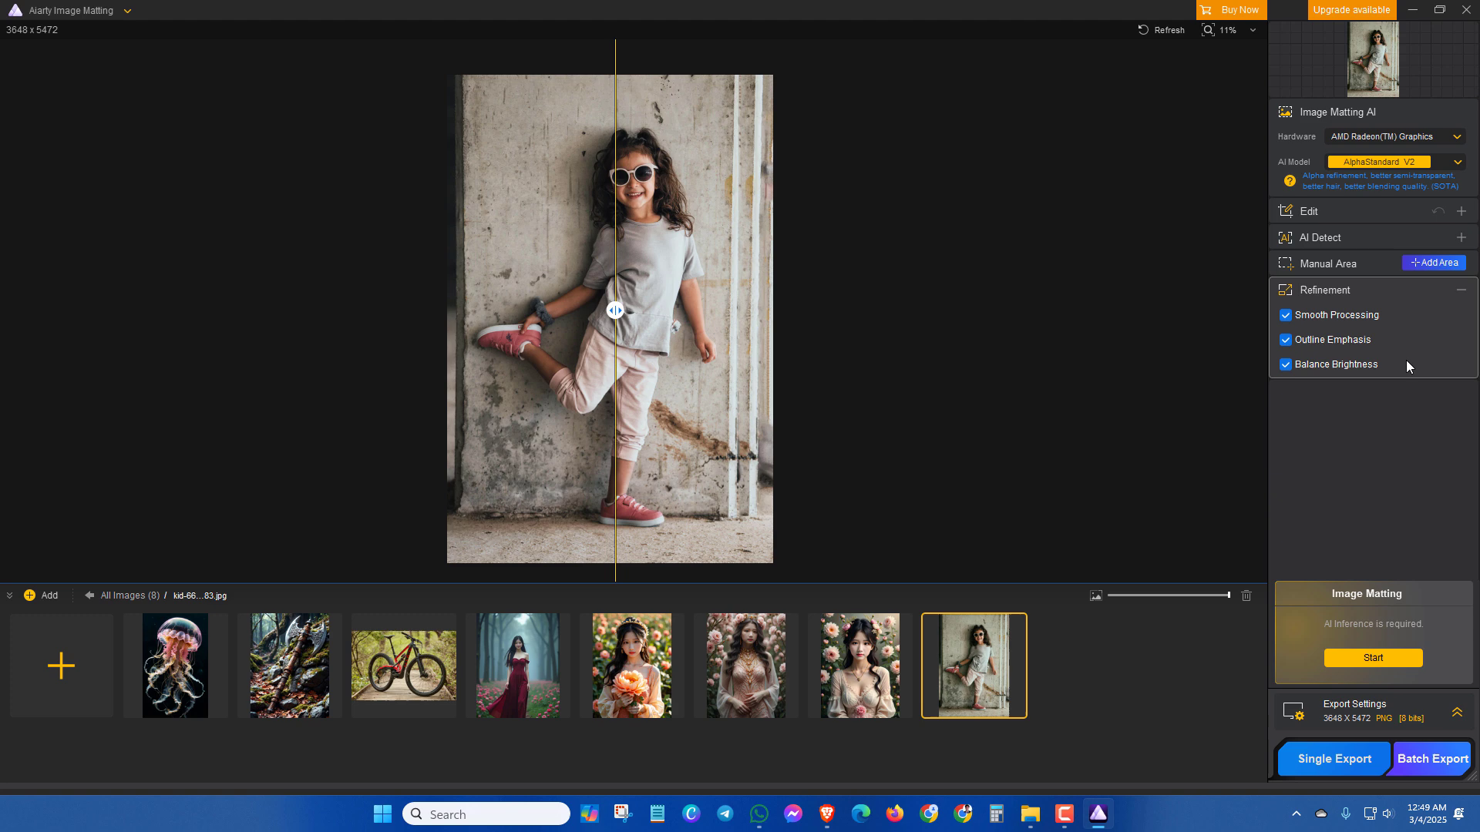
{"action": "left_click", "coordinate": [1460, 290]}
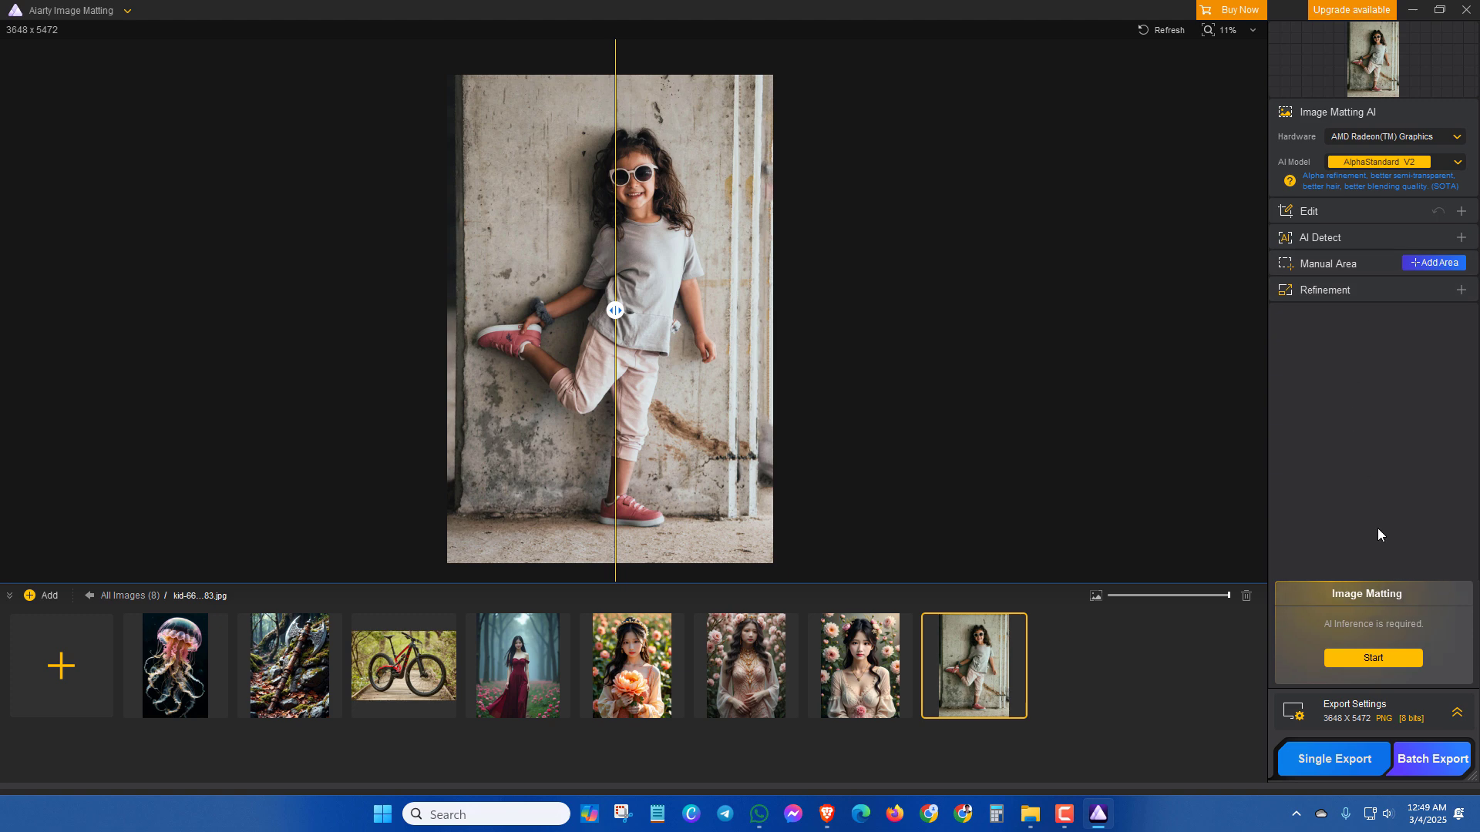
Re-run matting, view the black-and-white mask, and apply a green Background effect
{"action": "left_click", "coordinate": [1367, 659]}
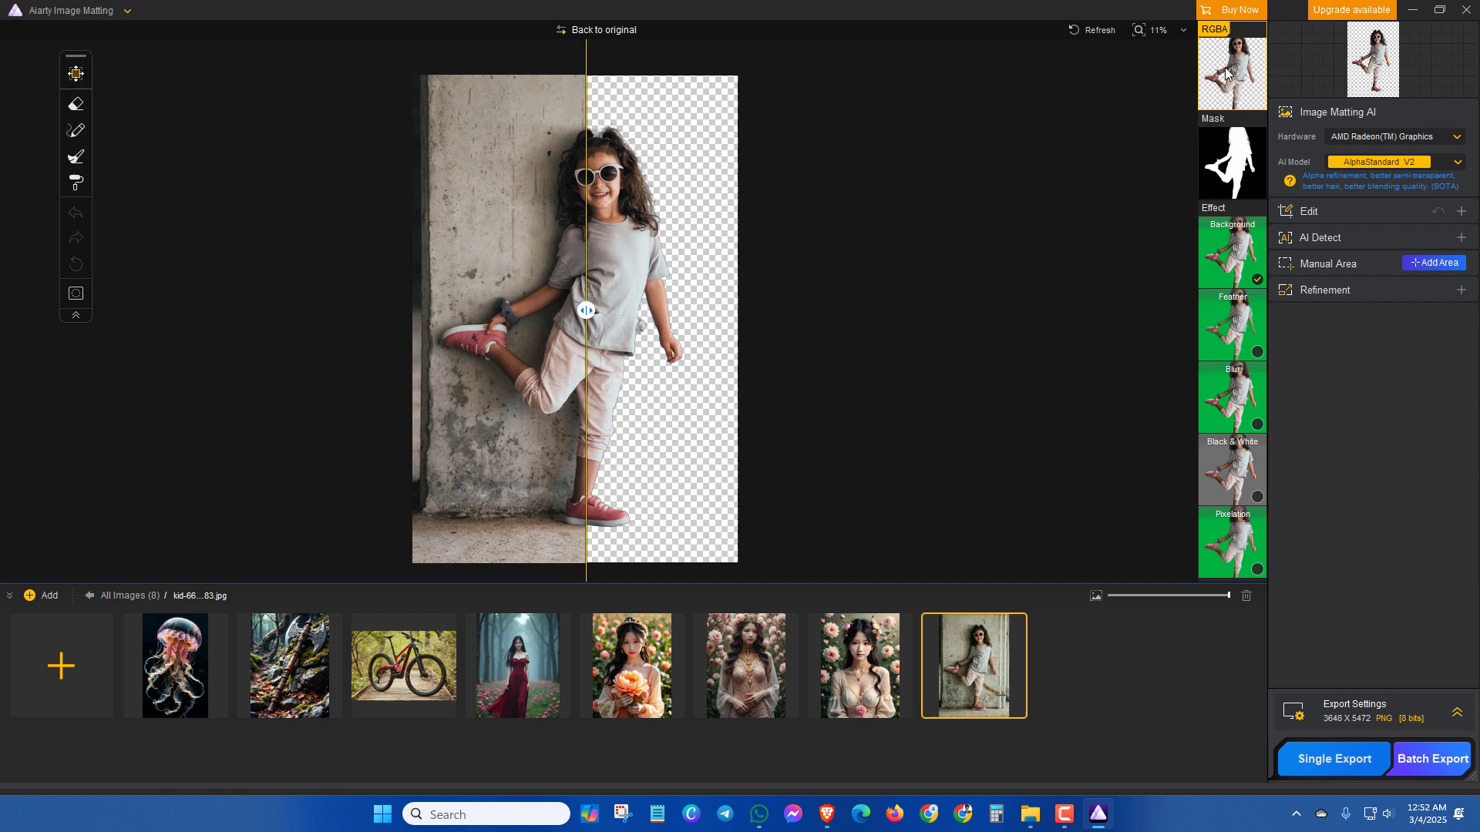
{"action": "left_click", "coordinate": [1229, 165]}
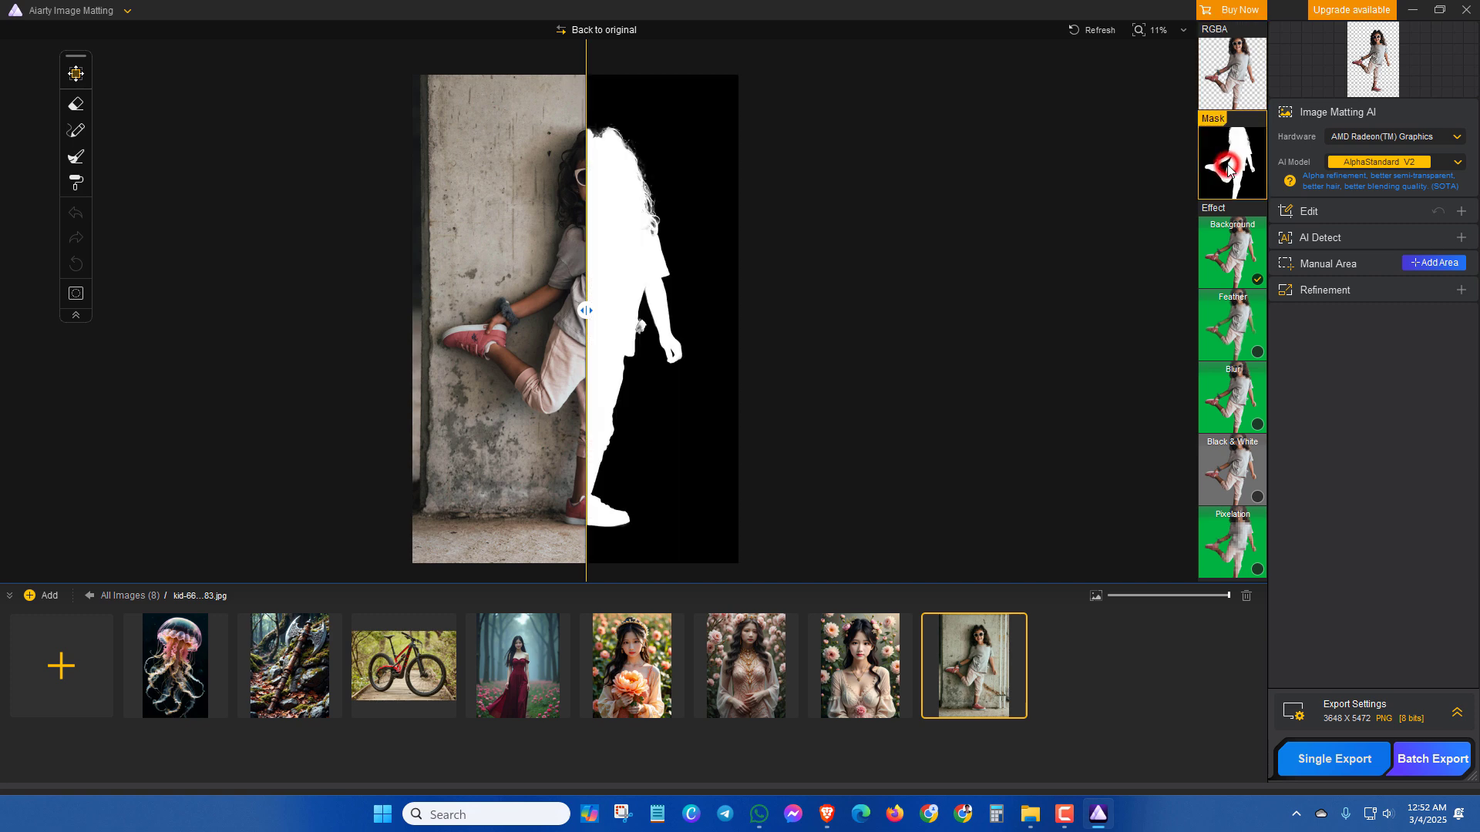
{"action": "left_click", "coordinate": [1228, 225]}
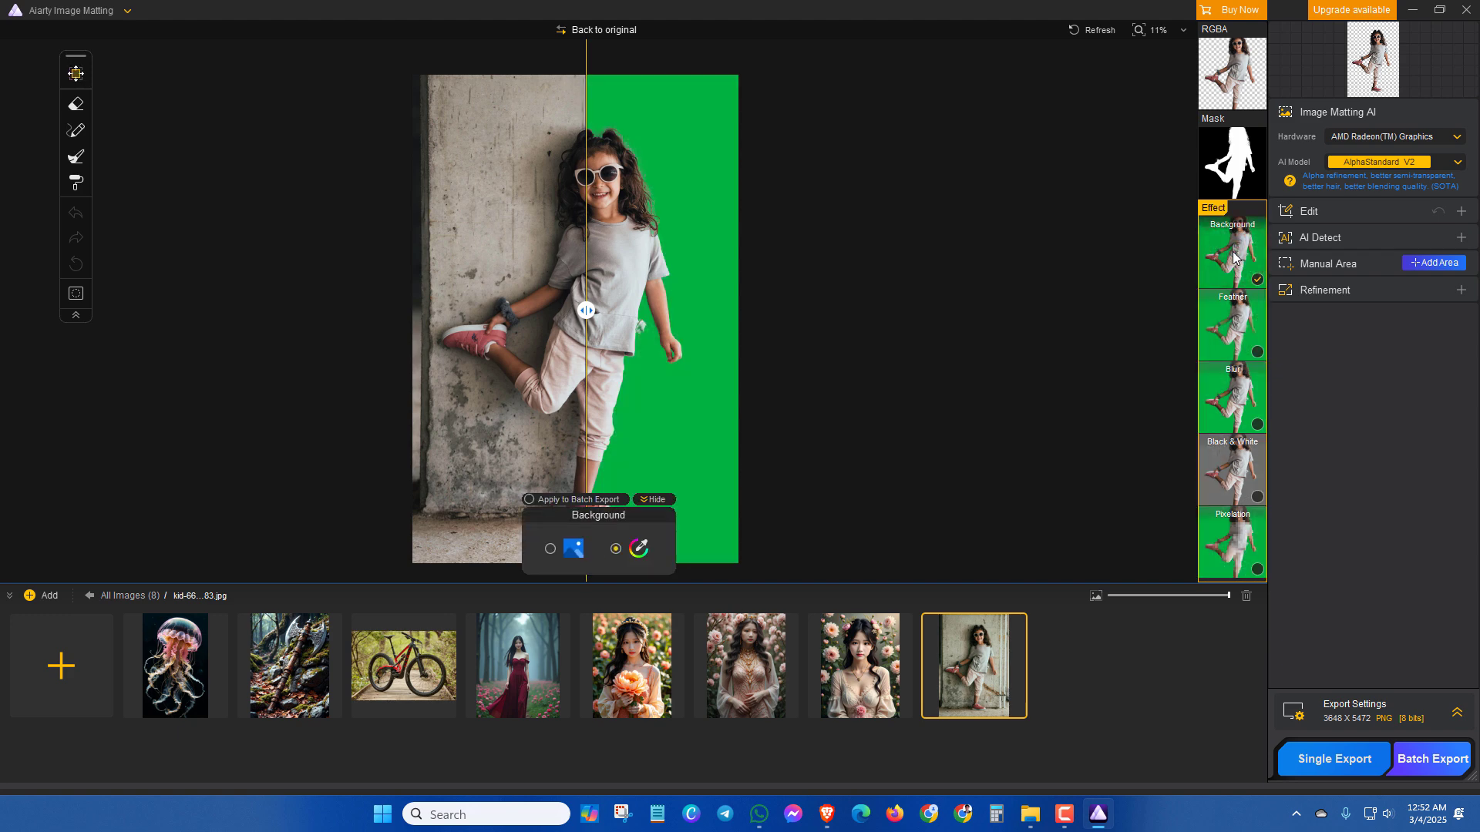
Change the background colour to black, then to a black-to-red gradient shown across the image
{"action": "left_click", "coordinate": [638, 549]}
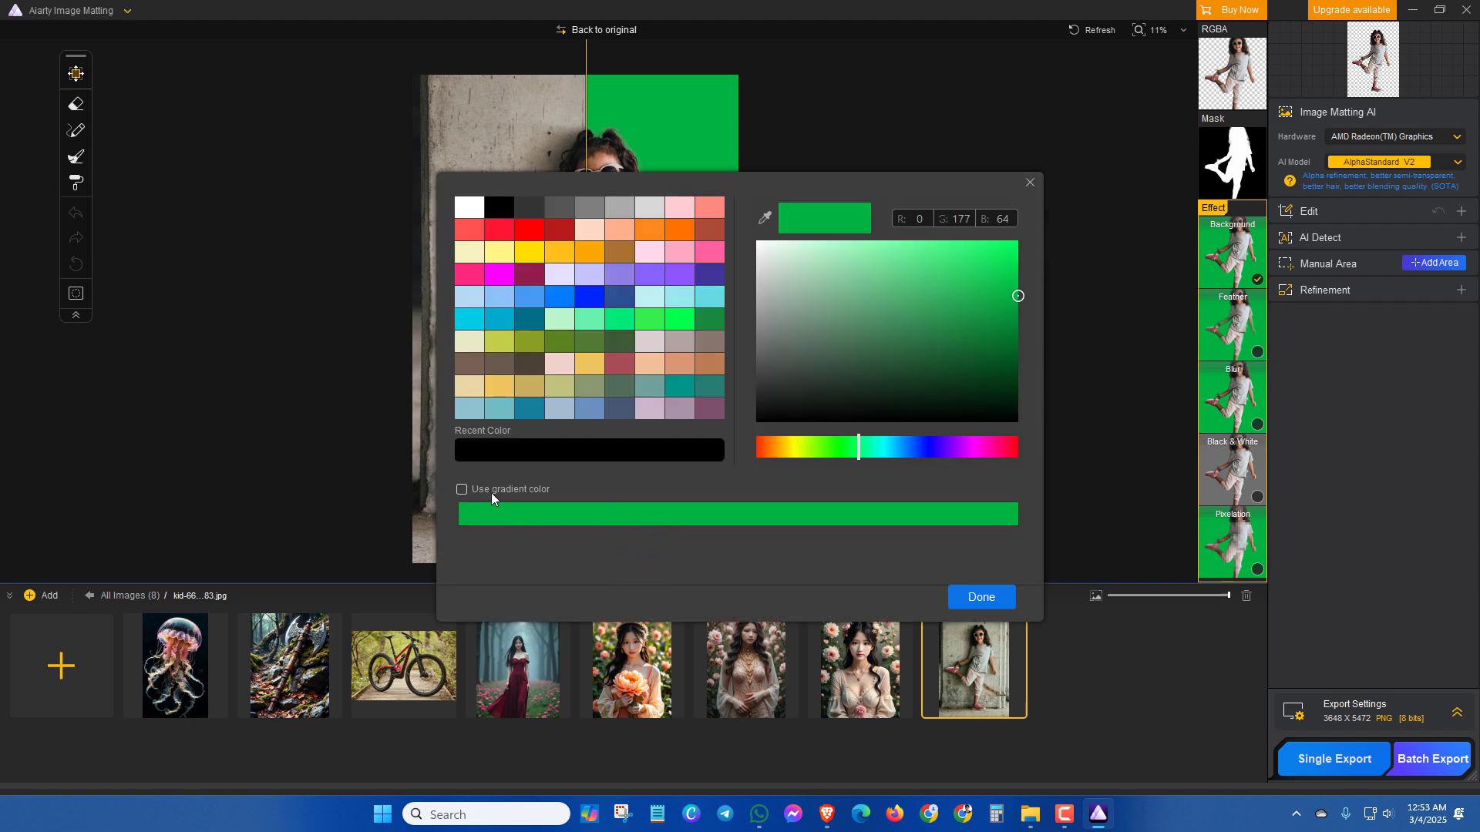
{"action": "left_click_drag", "start_coordinate": [975, 305], "coordinate": [1017, 424]}
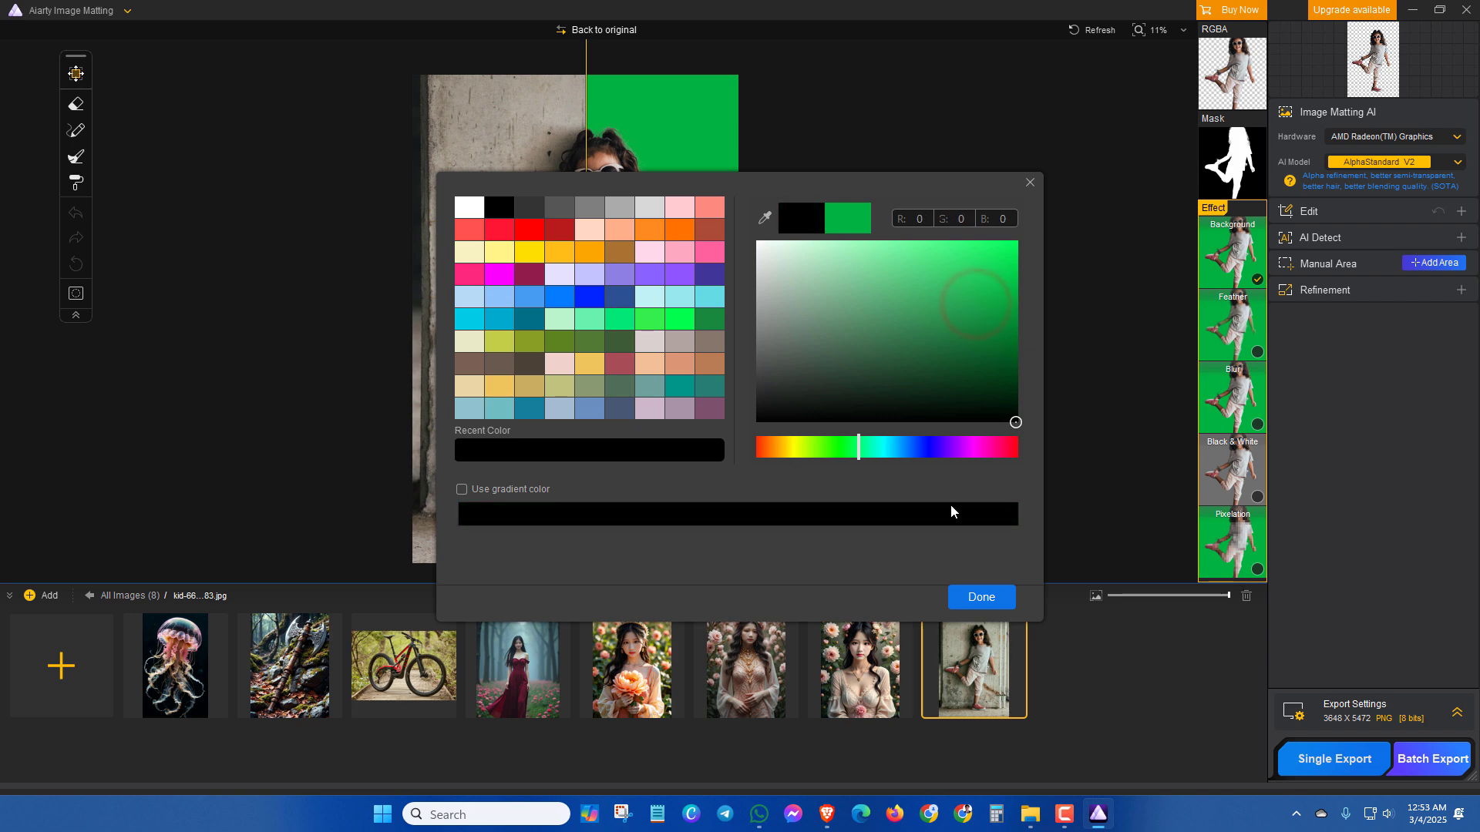
{"action": "left_click", "coordinate": [973, 601]}
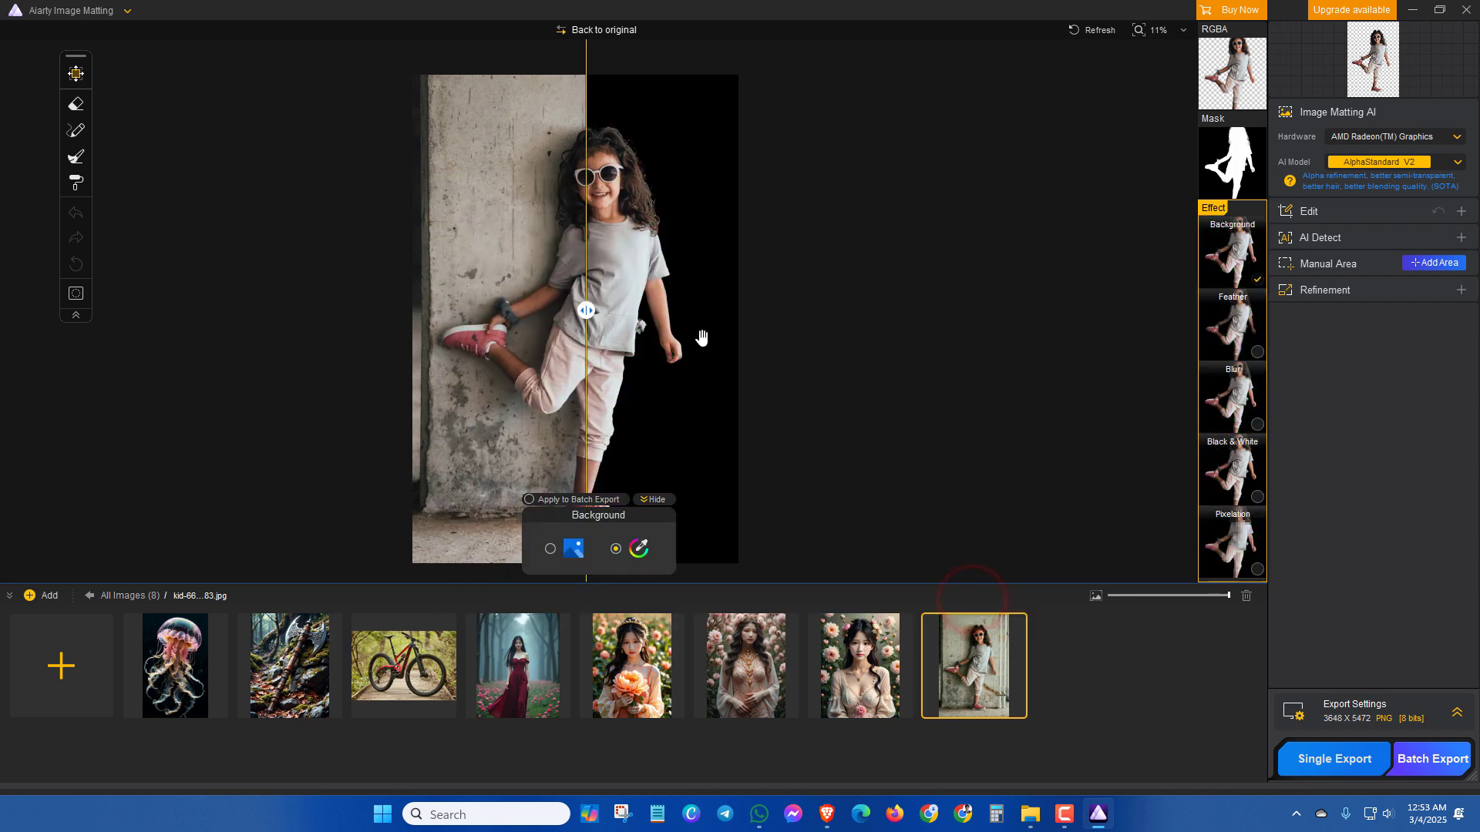
{"action": "left_click", "coordinate": [633, 545]}
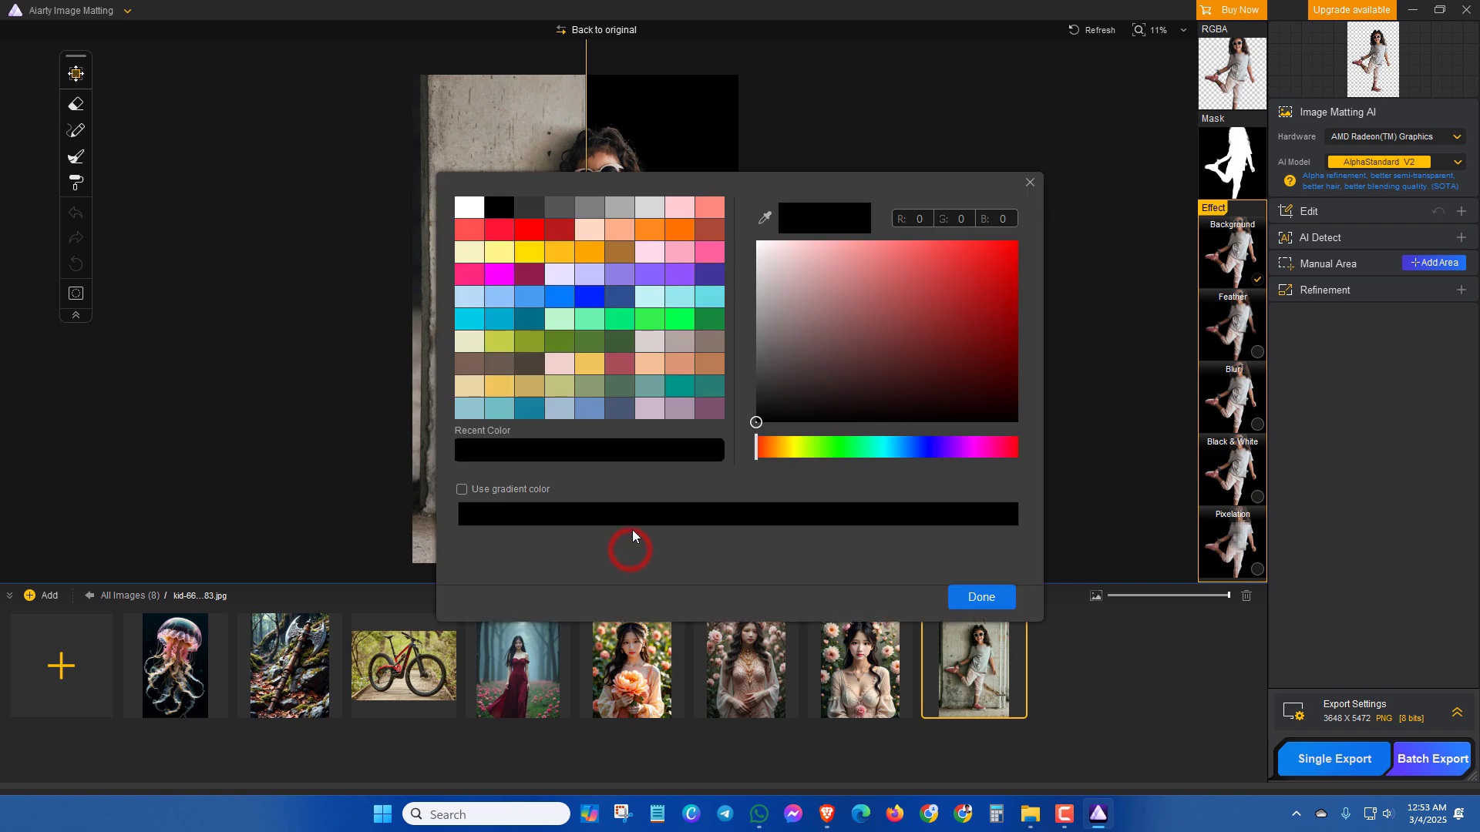
{"action": "left_click", "coordinate": [461, 489]}
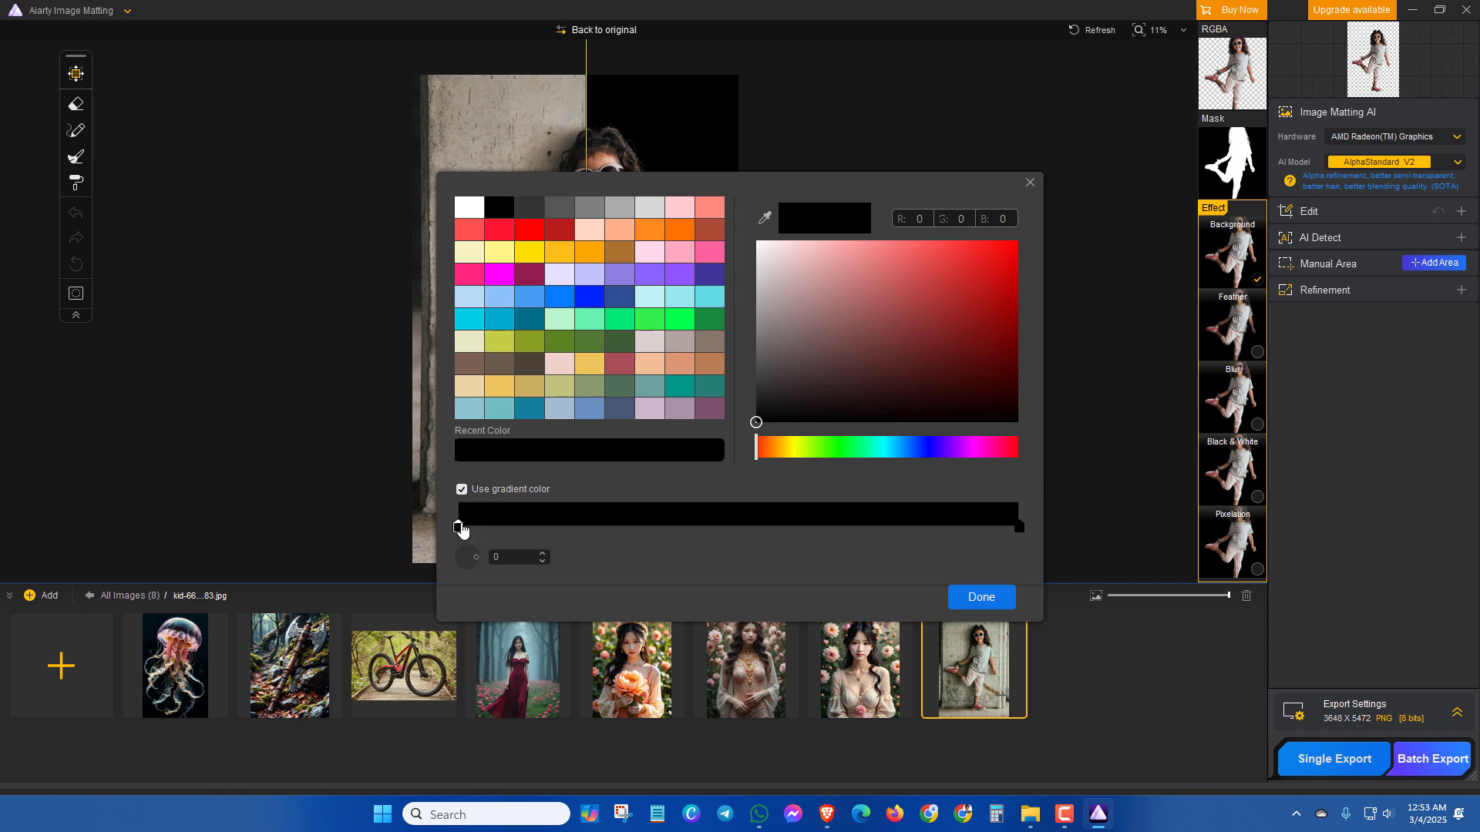
{"action": "left_click", "coordinate": [1017, 531]}
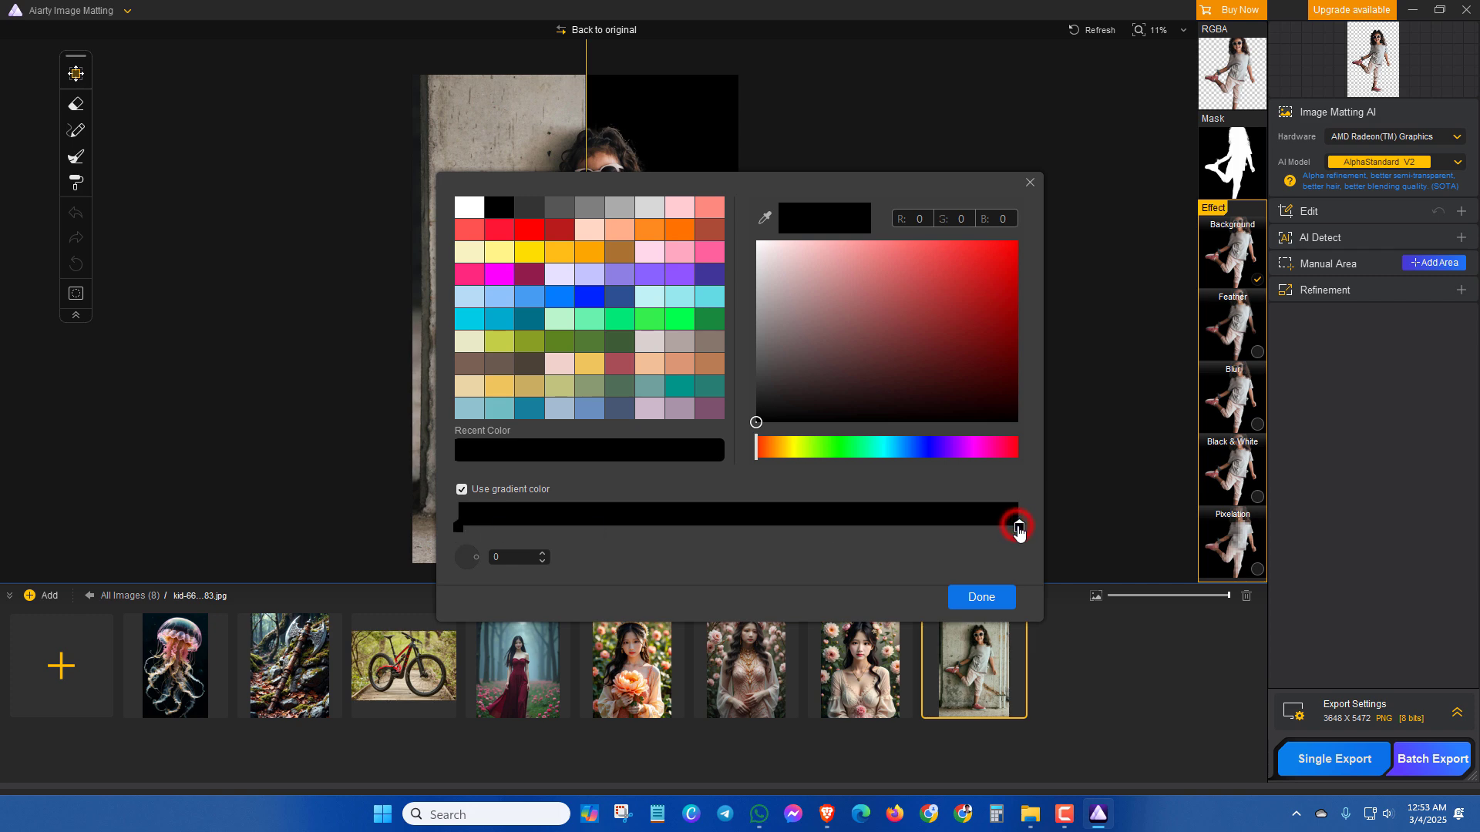
{"action": "left_click", "coordinate": [882, 376]}
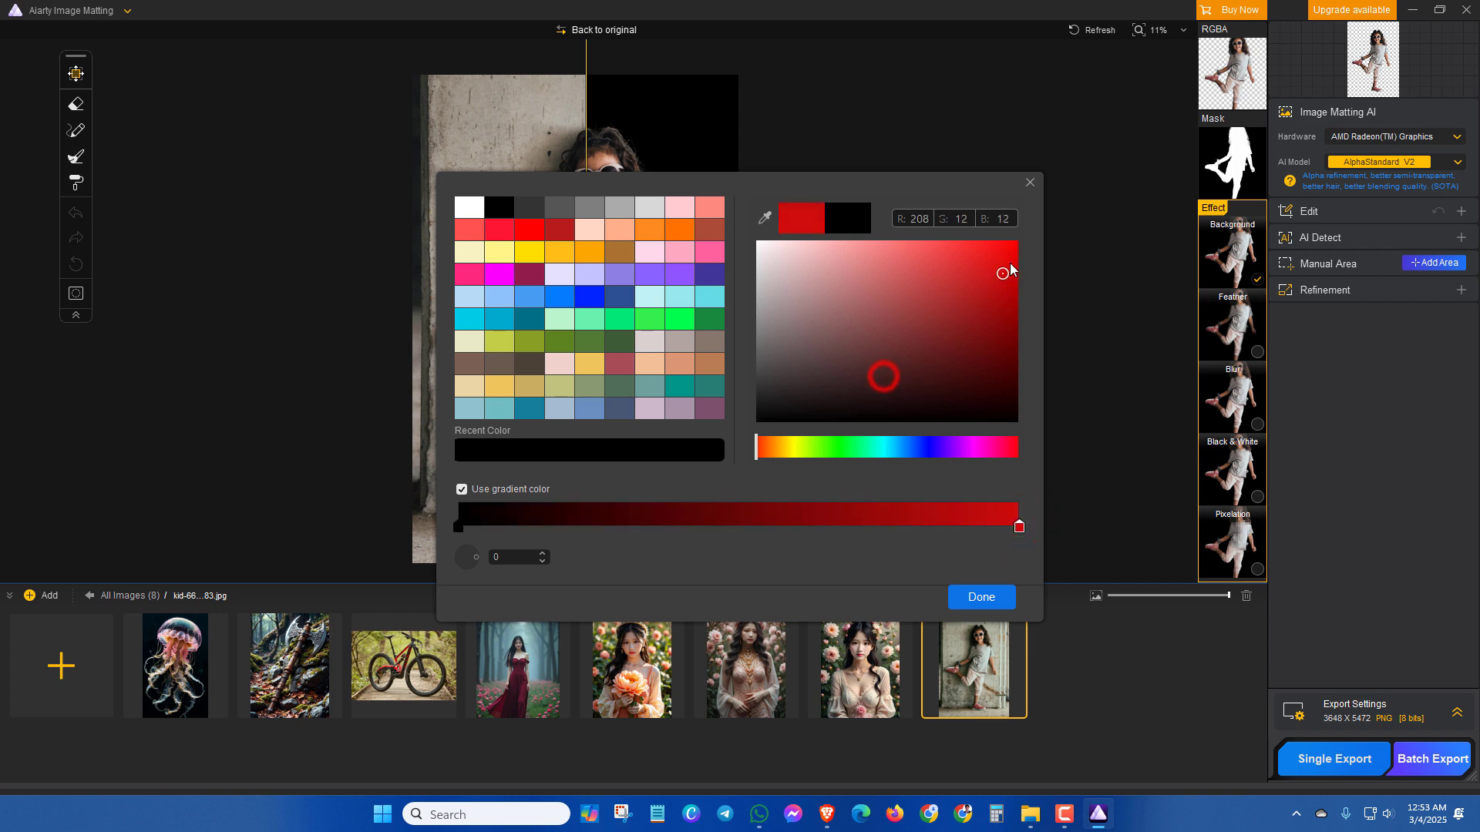
{"action": "left_click", "coordinate": [993, 600]}
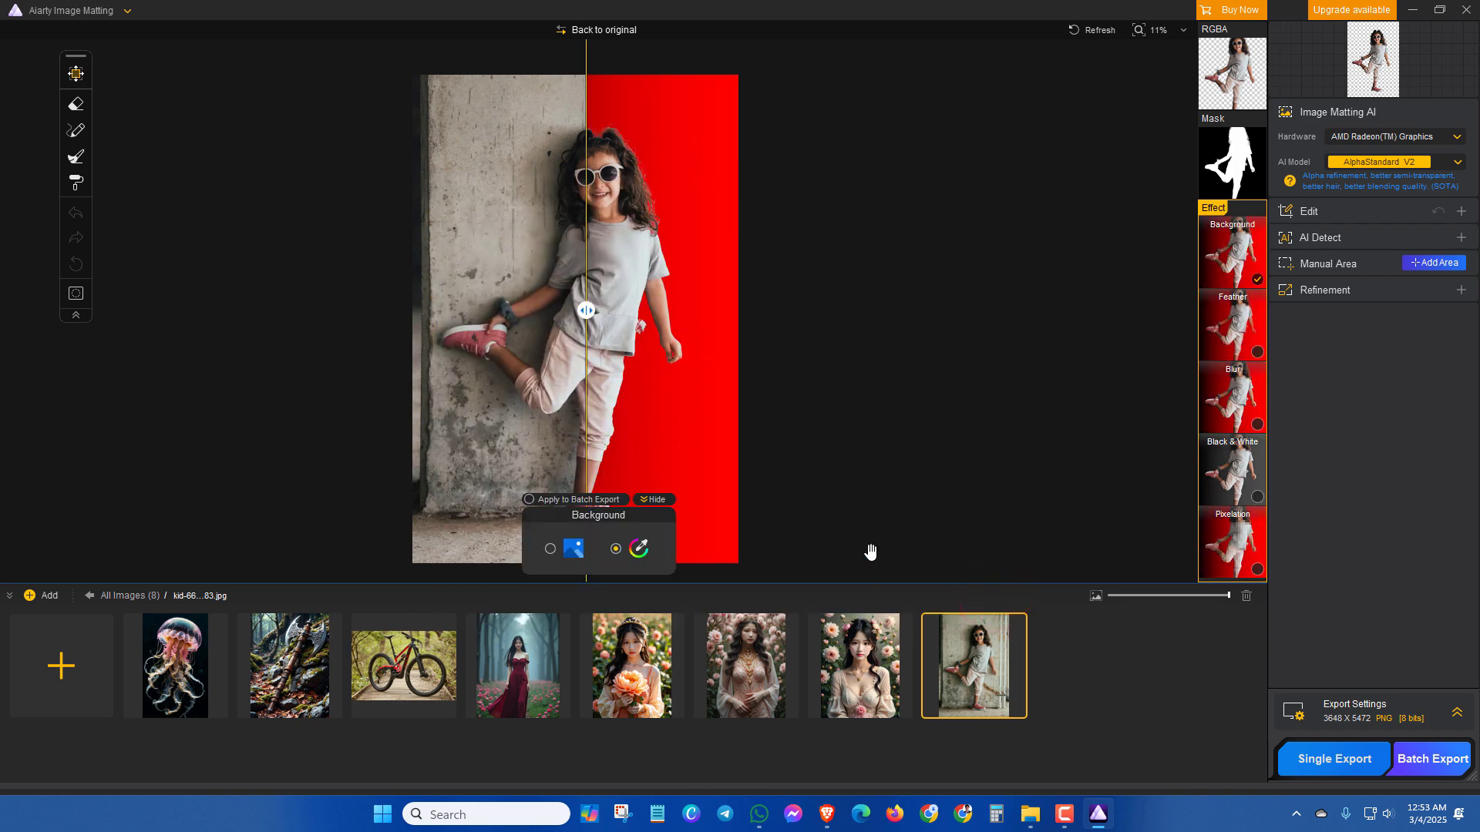
{"action": "left_click_drag", "start_coordinate": [587, 311], "coordinate": [357, 339]}
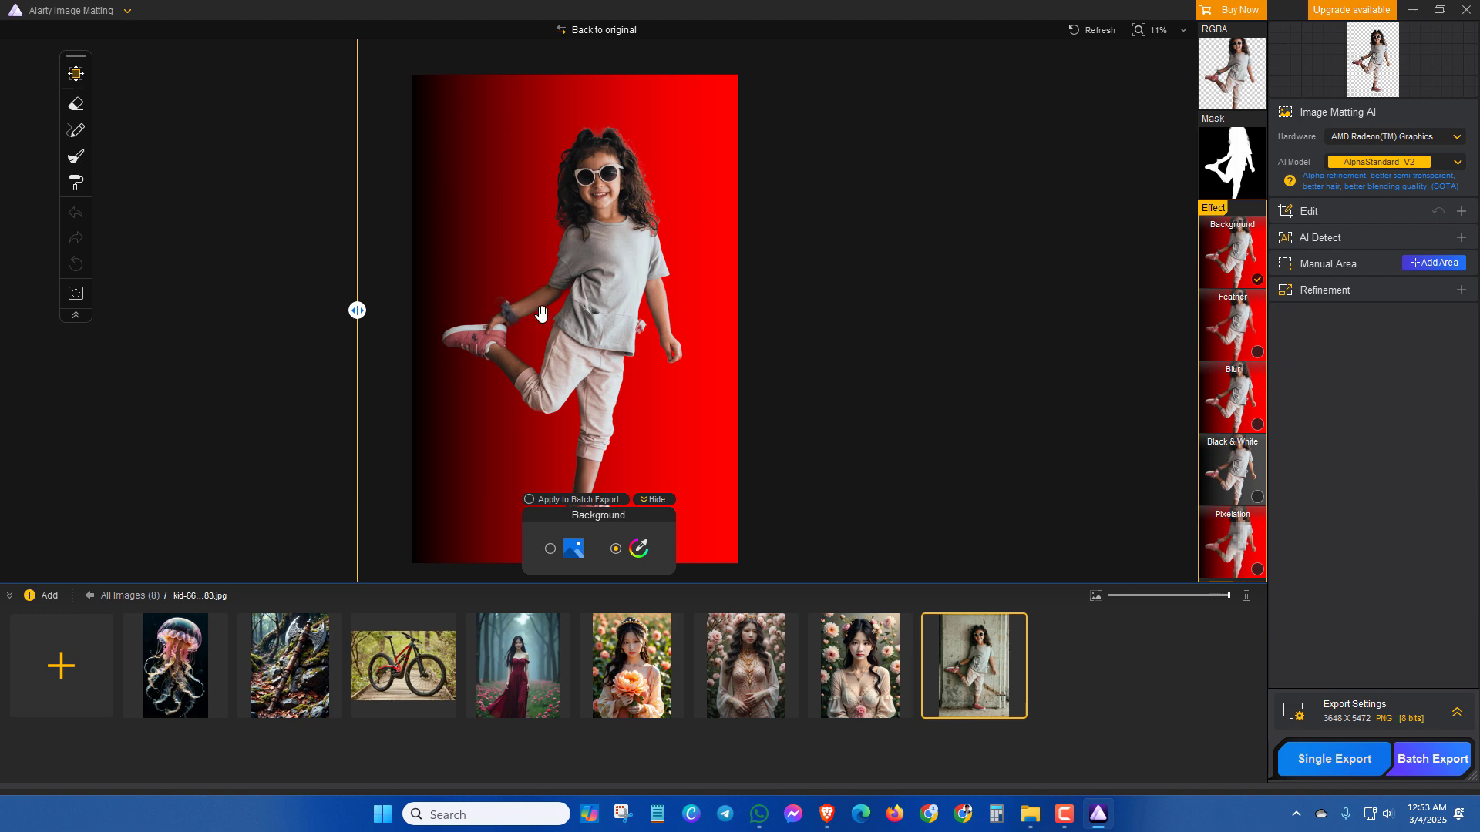
Use the snowy mountain photo from the background History as the background
{"action": "left_click", "coordinate": [572, 550]}
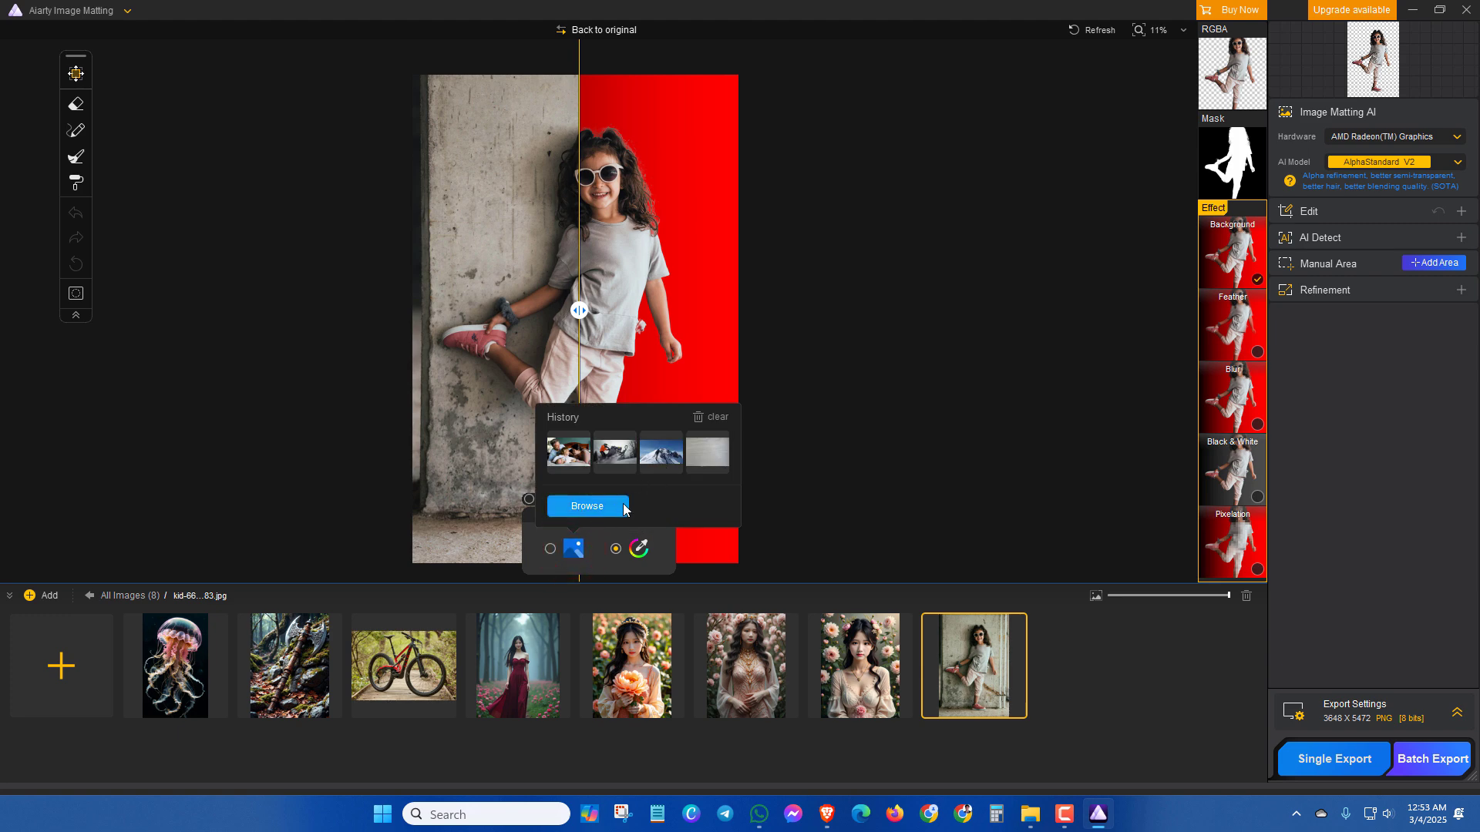
{"action": "left_click", "coordinate": [653, 458]}
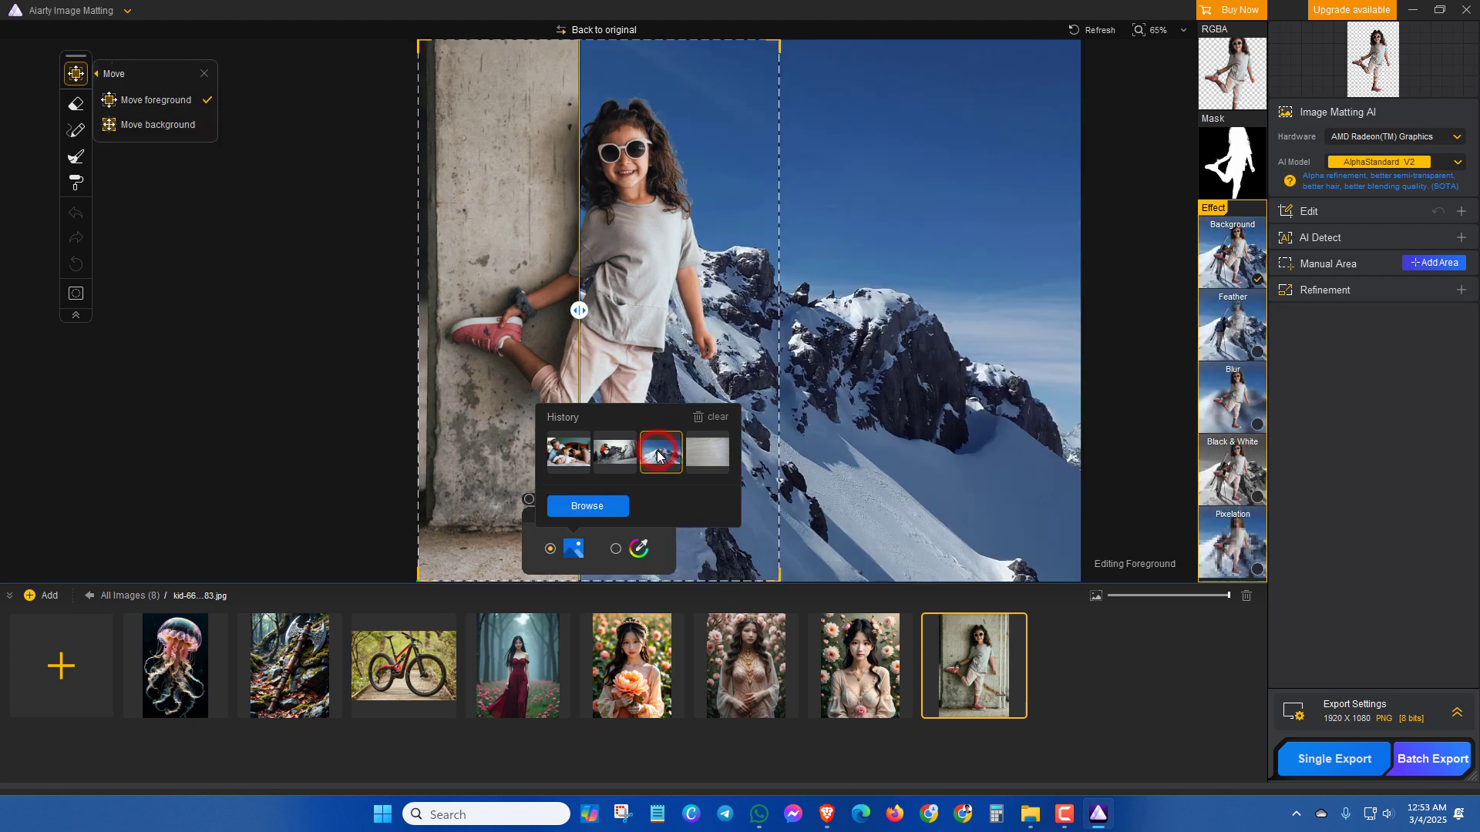
{"action": "left_click", "coordinate": [645, 322]}
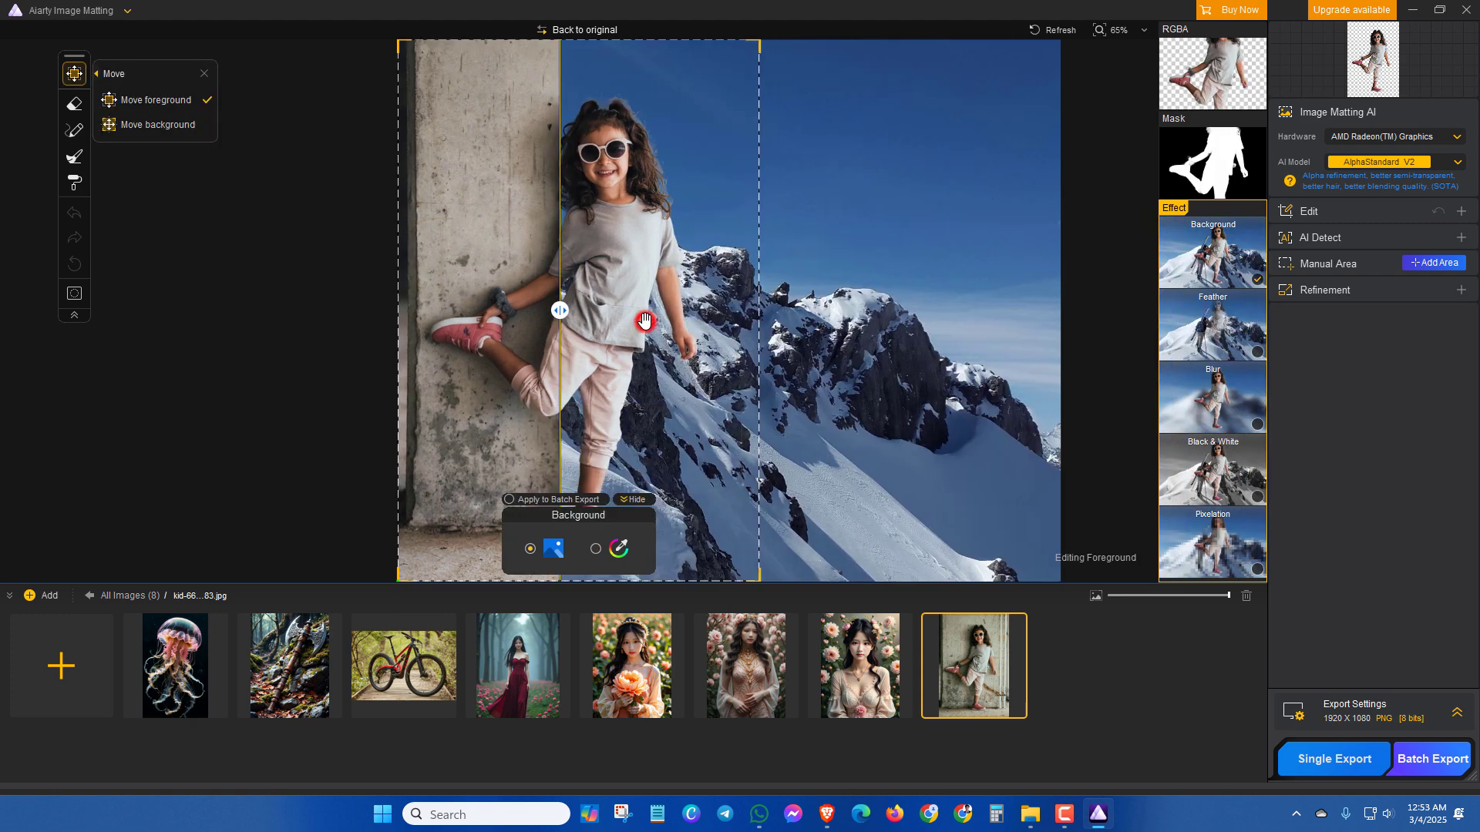
{"action": "left_click", "coordinate": [623, 367]}
Move and shrink the girl cut-out to stand beside the climber
{"action": "left_click_drag", "start_coordinate": [744, 343], "coordinate": [833, 354]}
{"action": "left_click_drag", "start_coordinate": [559, 308], "coordinate": [174, 310]}
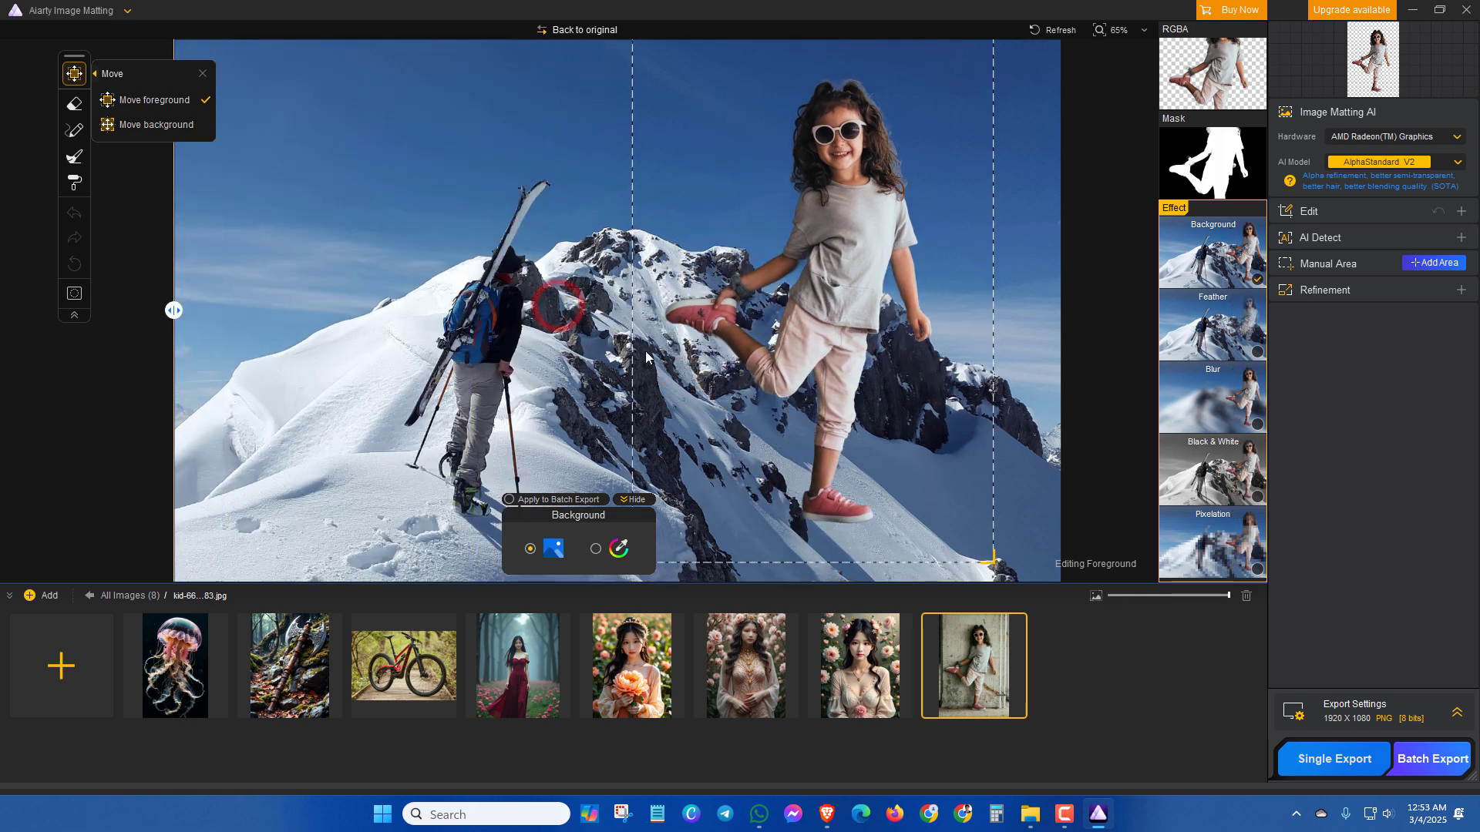
{"action": "left_click_drag", "start_coordinate": [748, 342], "coordinate": [295, 398]}
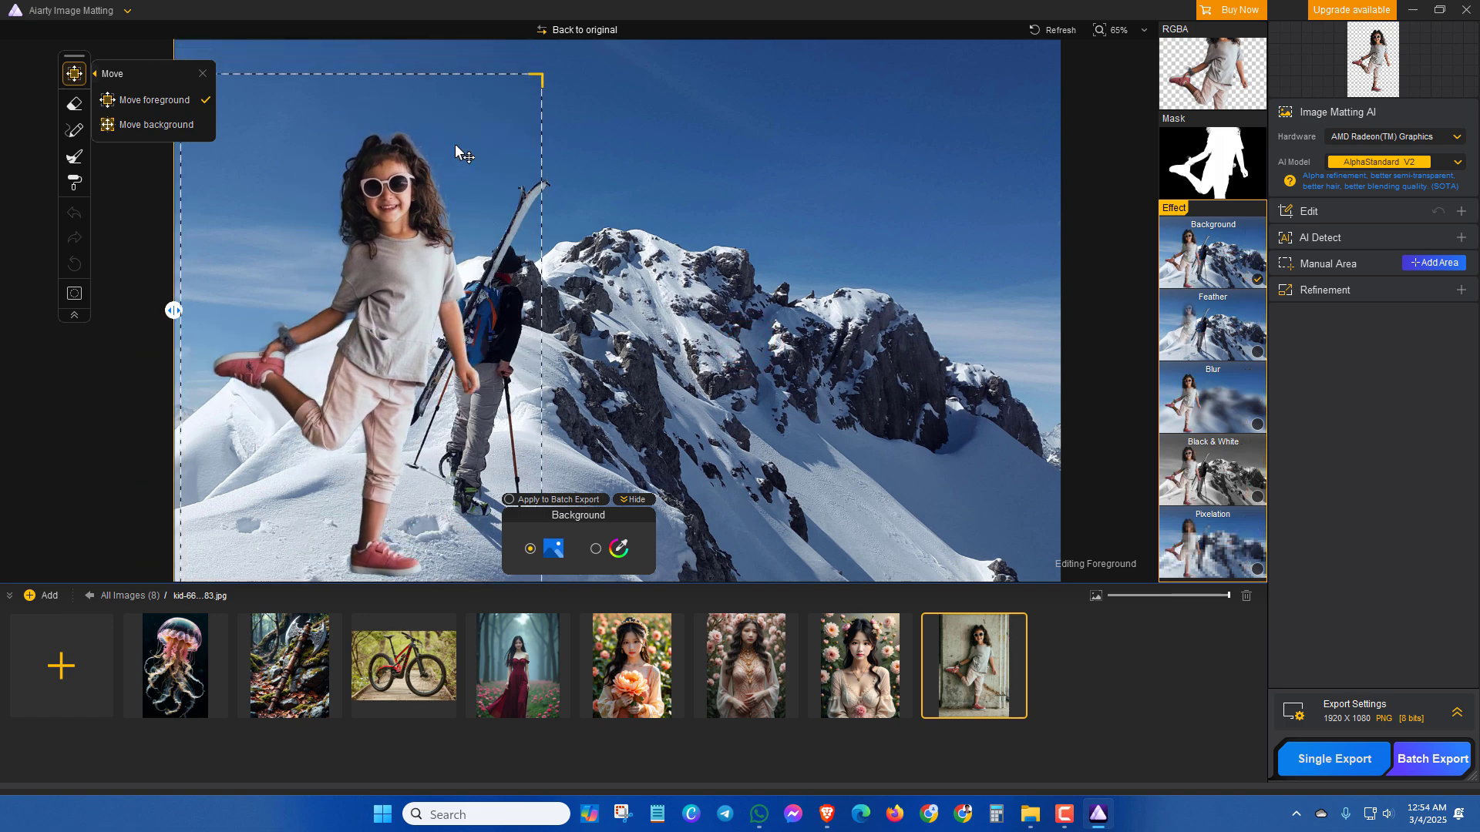
{"action": "left_click_drag", "start_coordinate": [537, 70], "coordinate": [376, 333]}
{"action": "left_click_drag", "start_coordinate": [355, 422], "coordinate": [335, 352]}
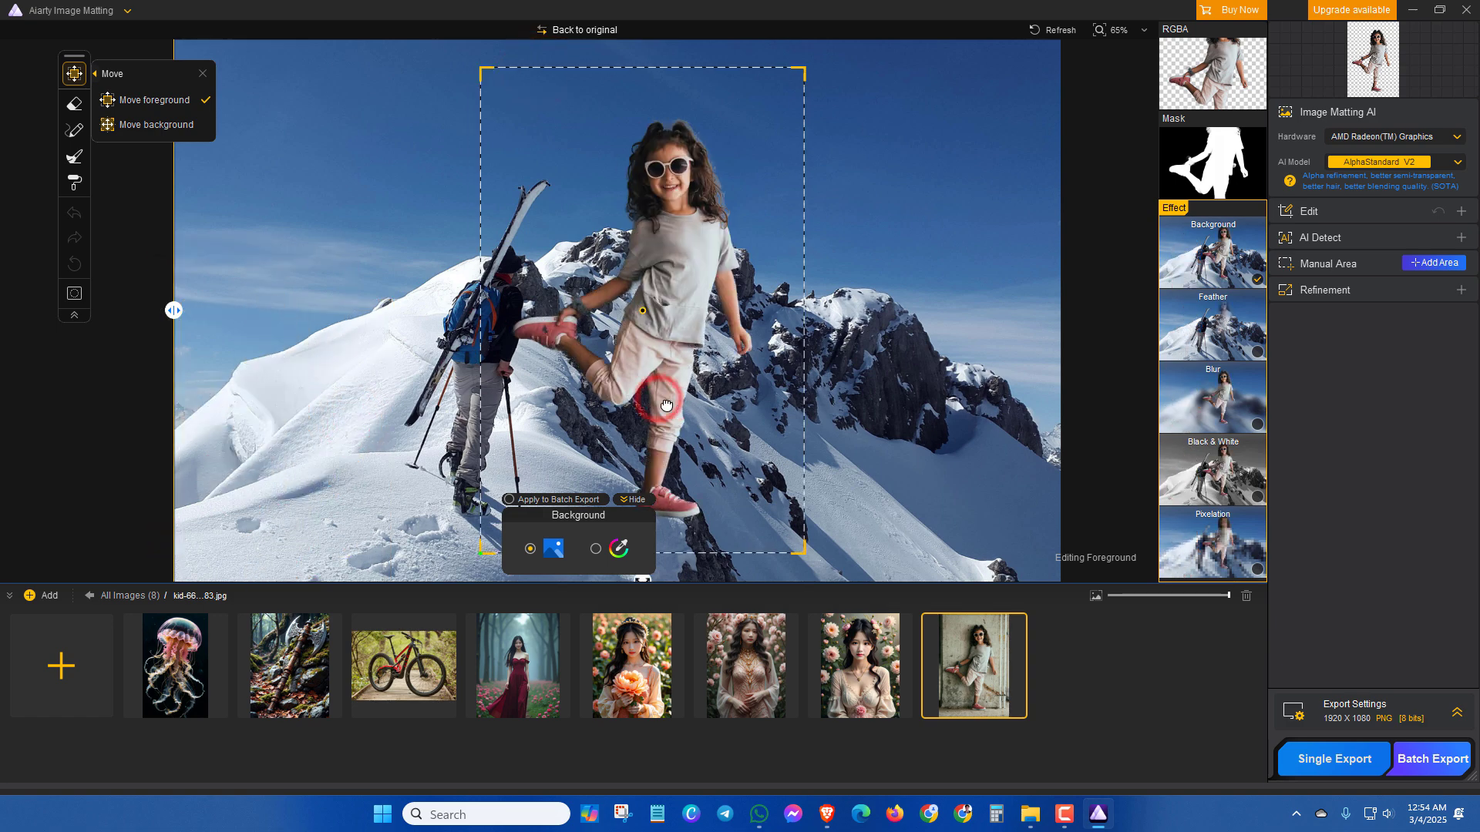
{"action": "left_click_drag", "start_coordinate": [666, 404], "coordinate": [650, 404]}
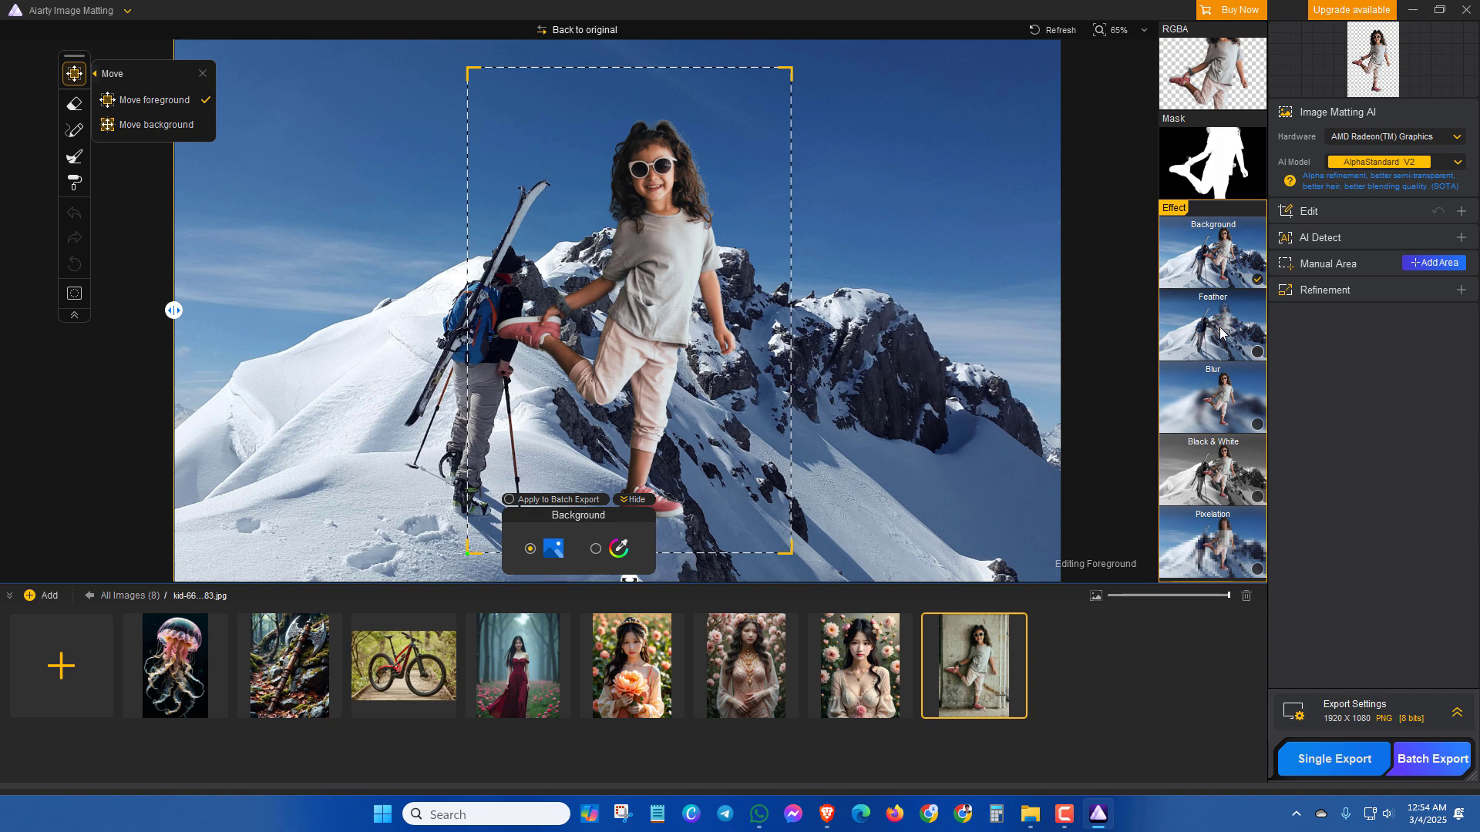
Turn on the Feather effect with width 0 and strength 17
{"action": "left_click", "coordinate": [1256, 353]}
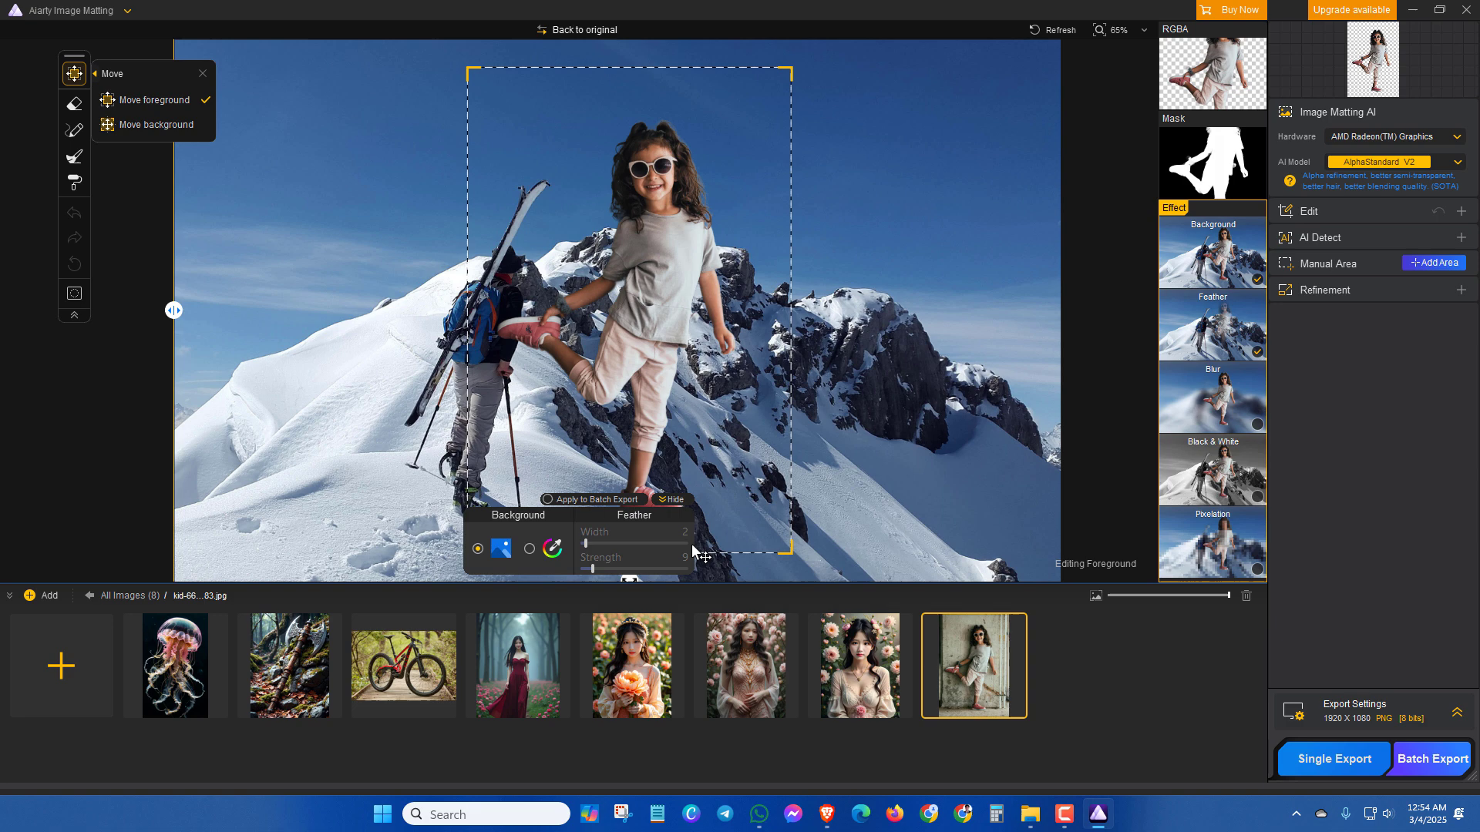
{"action": "mouse_move", "coordinate": [586, 549]}
{"action": "left_mouse_down"}
{"action": "mouse_move", "coordinate": [729, 558]}
{"action": "mouse_move", "coordinate": [574, 560]}
{"action": "left_mouse_up"}
{"action": "left_click", "coordinate": [591, 569]}
{"action": "left_click_drag", "start_coordinate": [604, 582], "coordinate": [602, 575]}
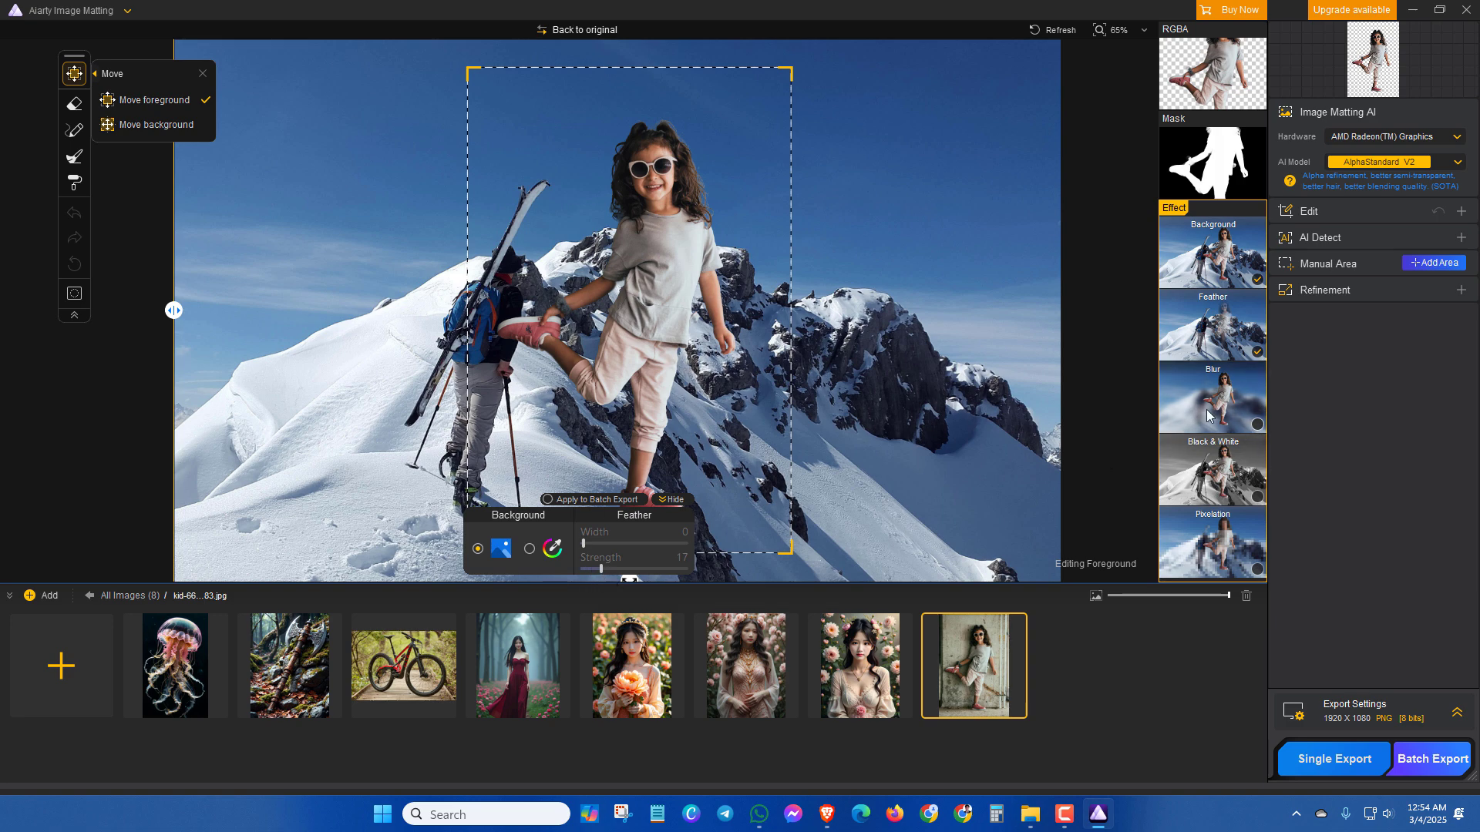
Try the background Blur with motion and mosaic styles, then remove the blur style
{"action": "left_click", "coordinate": [1249, 426]}
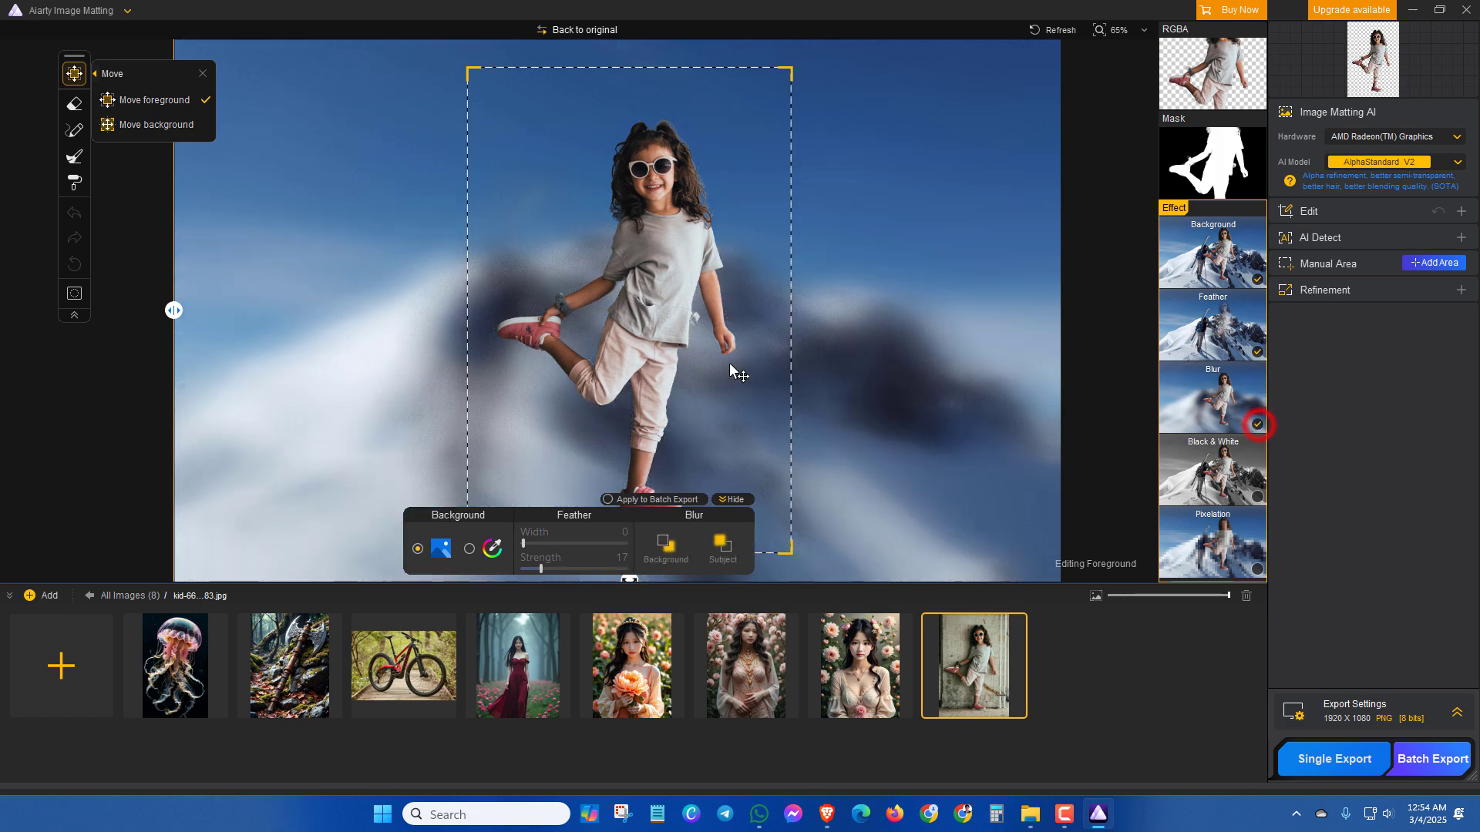
{"action": "left_click", "coordinate": [664, 547]}
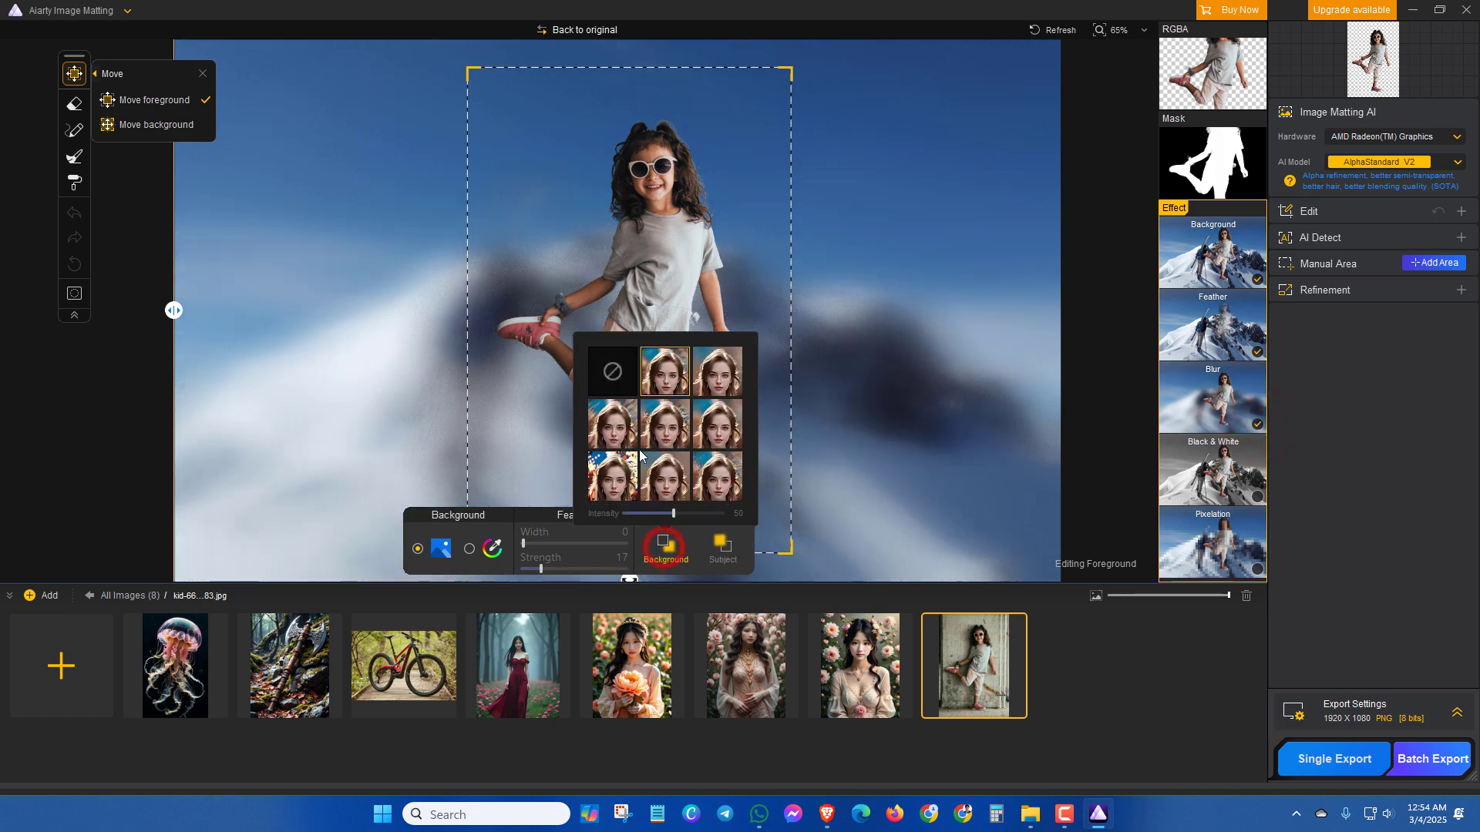
{"action": "left_click", "coordinate": [609, 424]}
{"action": "left_click", "coordinate": [691, 477]}
{"action": "left_click", "coordinate": [623, 374]}
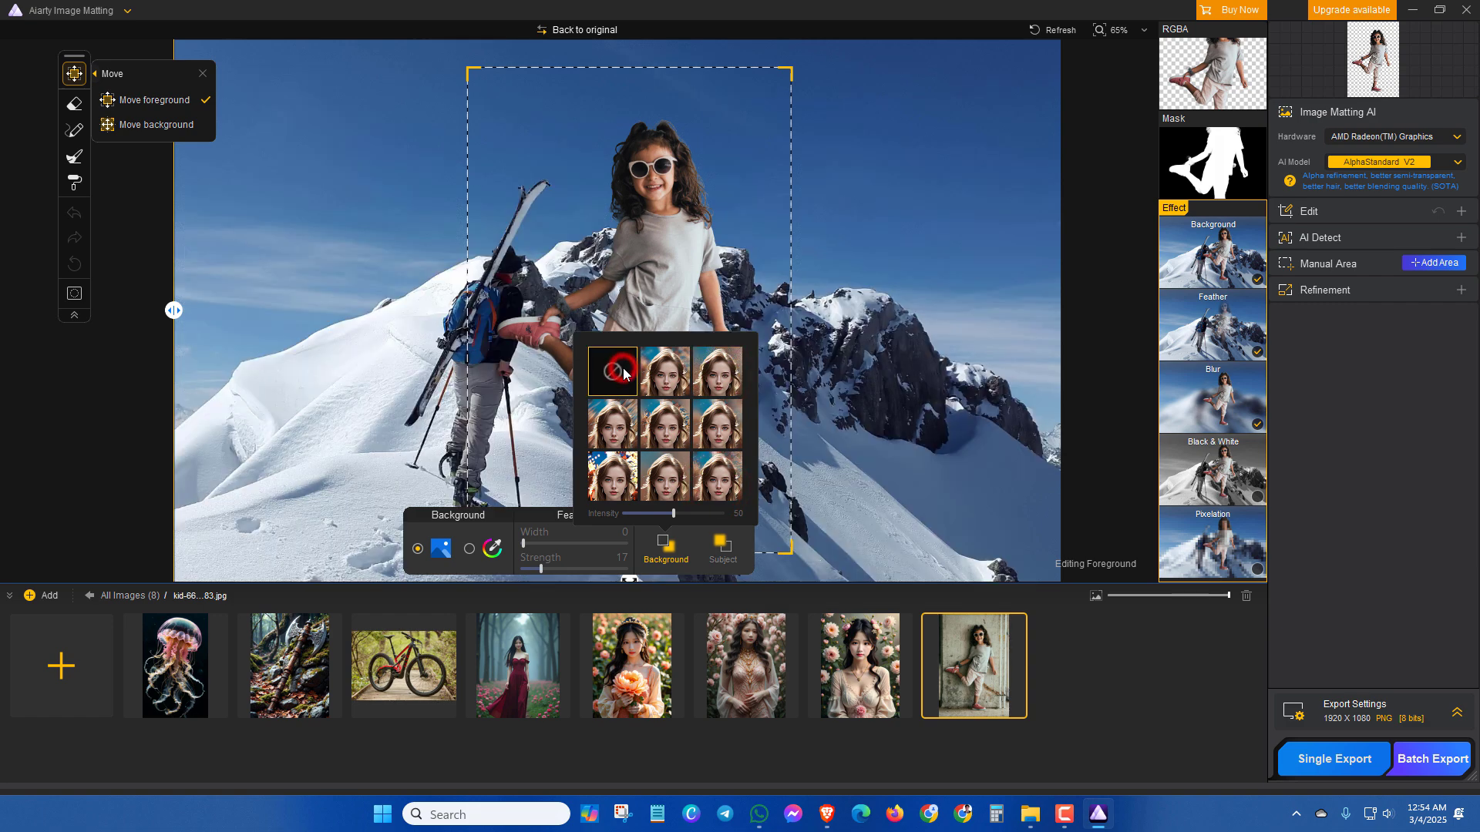
{"action": "left_click", "coordinate": [914, 390]}
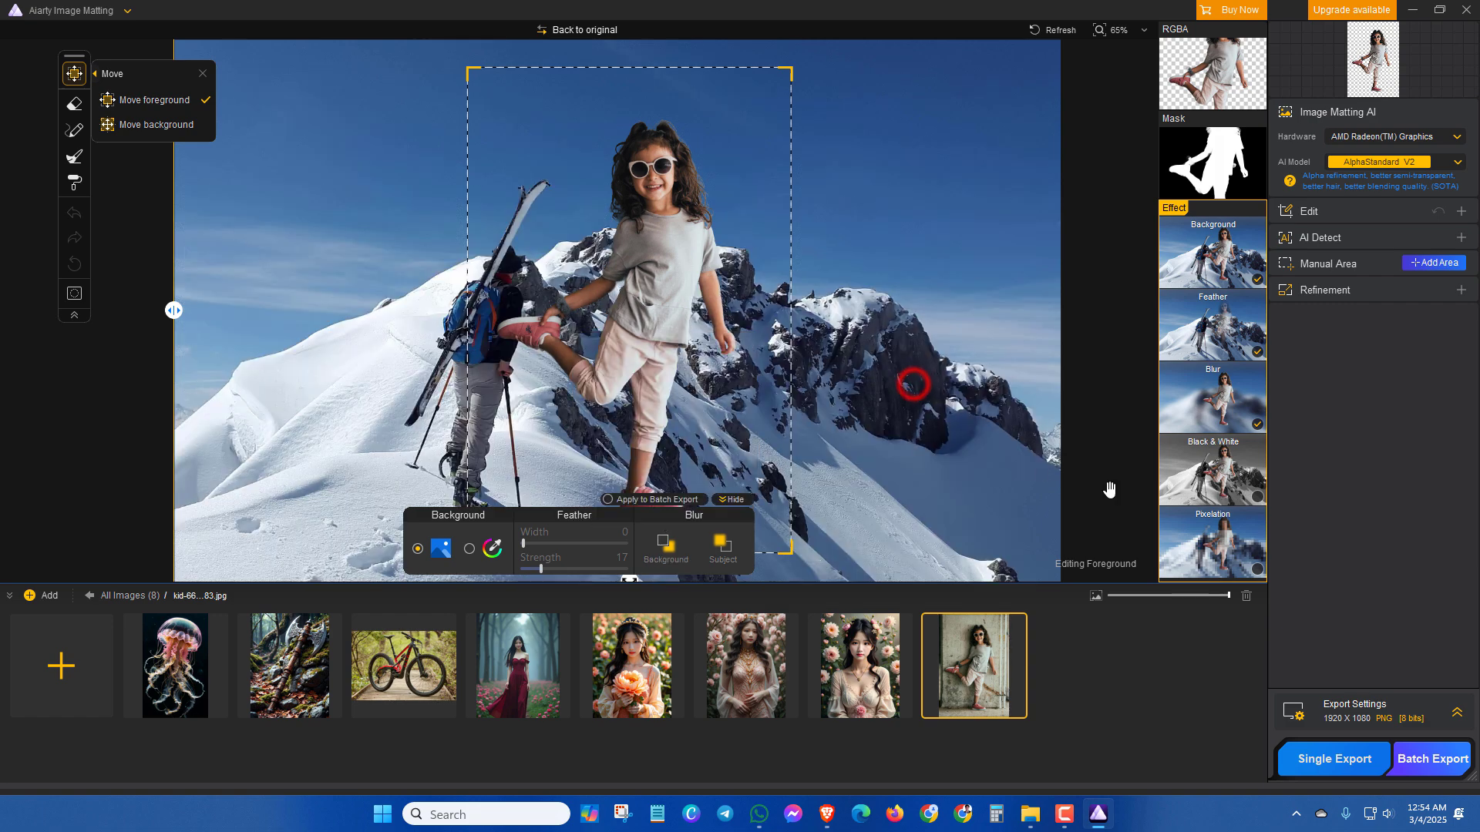
Toggle Black & White and Pixelation, then turn off Background, Feather and Blur
{"action": "left_click", "coordinate": [1257, 498]}
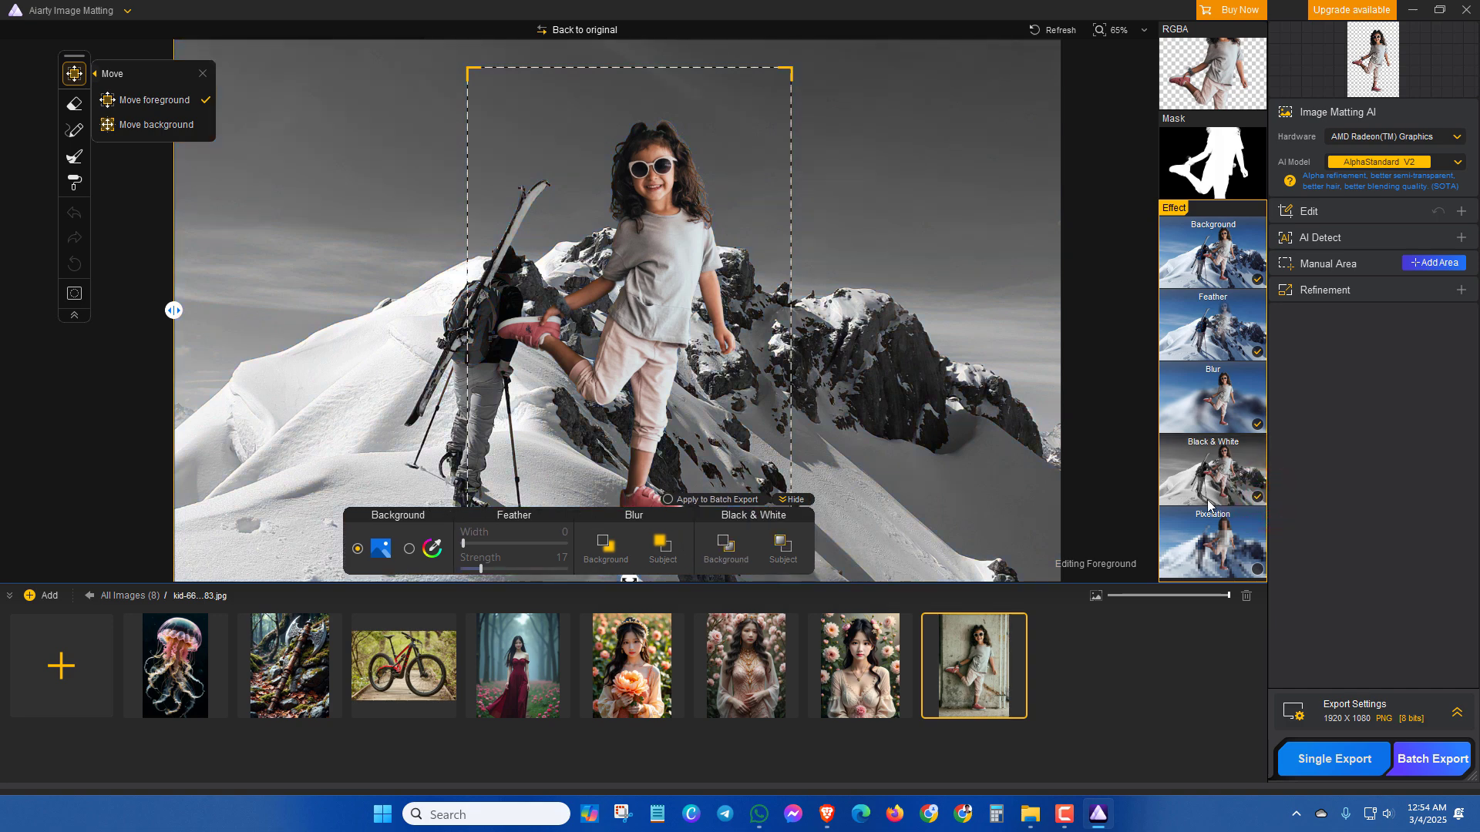
{"action": "left_click", "coordinate": [1257, 498]}
{"action": "left_click", "coordinate": [1257, 569]}
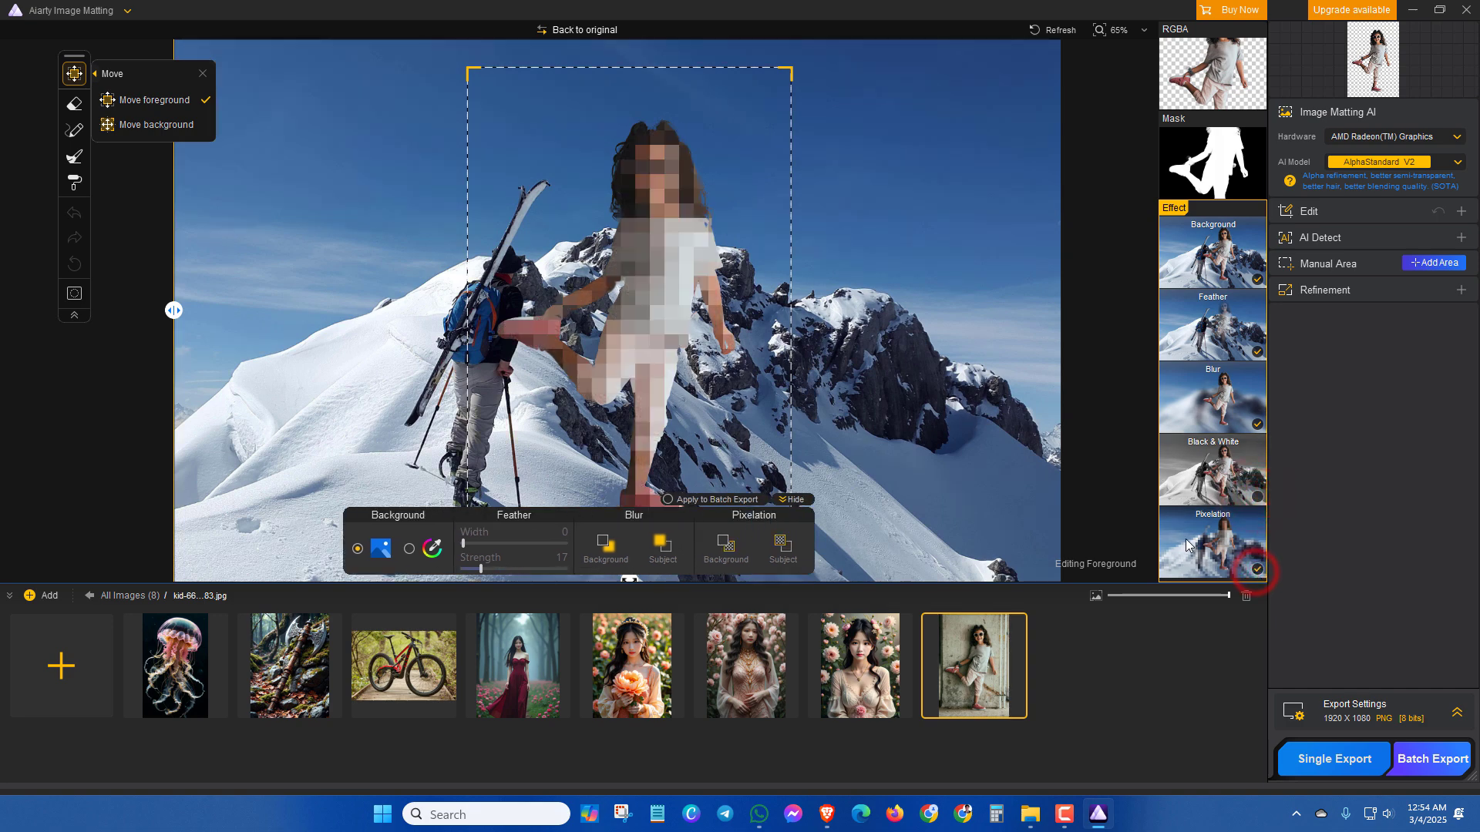
{"action": "left_click", "coordinate": [1256, 569]}
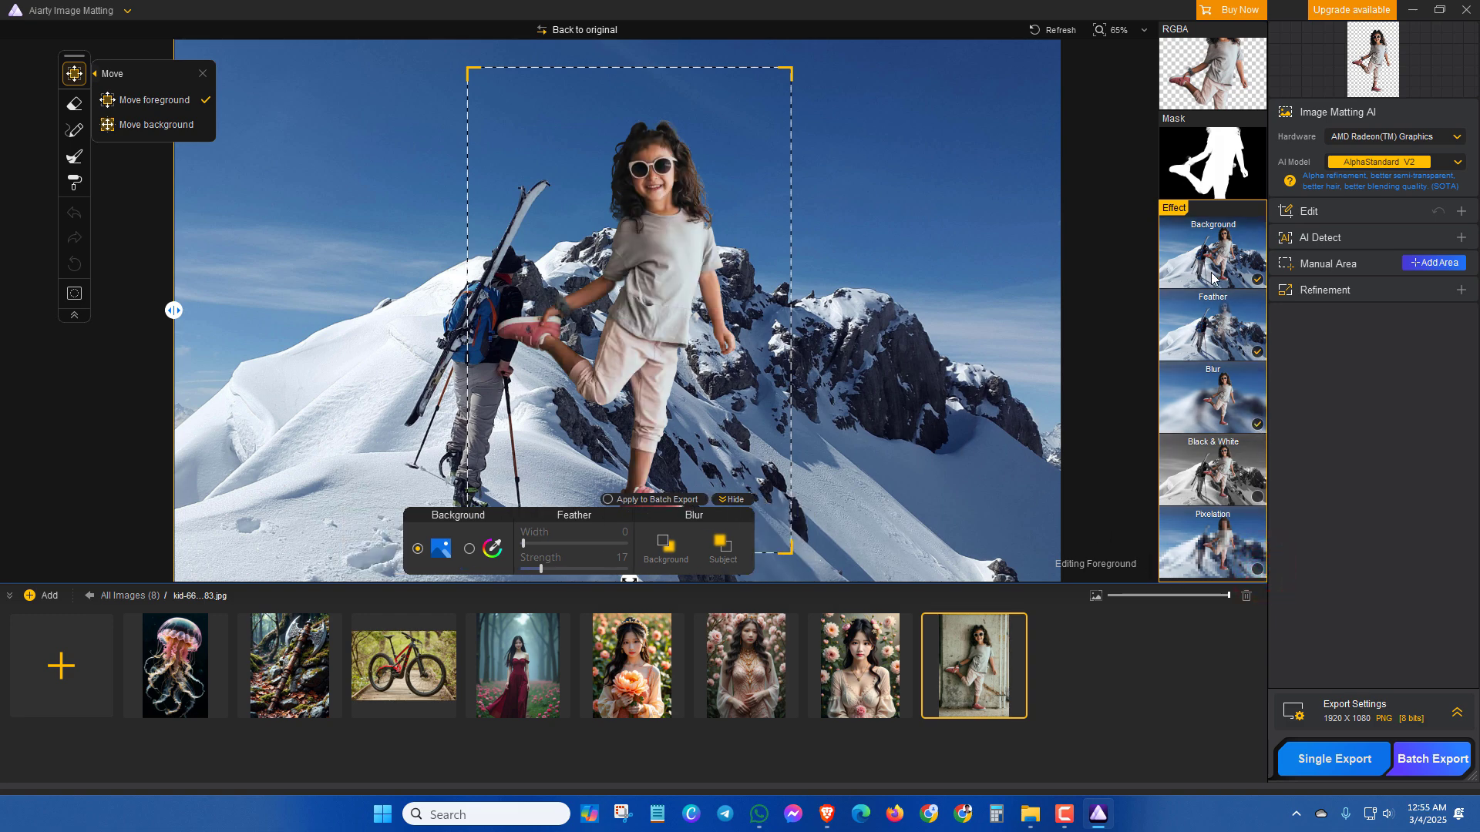
{"action": "left_click", "coordinate": [1257, 279]}
{"action": "left_click", "coordinate": [1257, 353]}
{"action": "left_click", "coordinate": [1257, 423]}
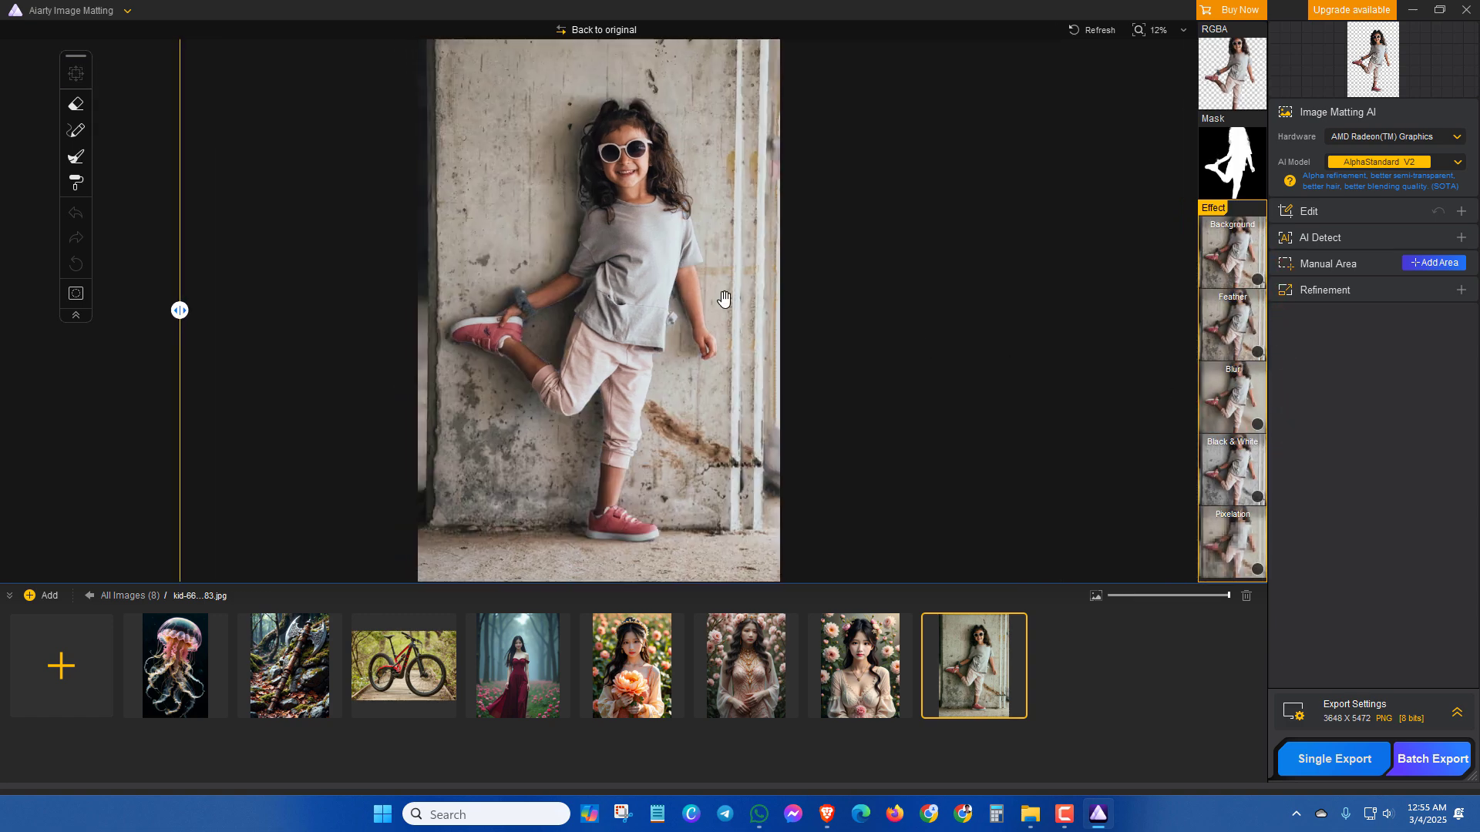
Slide the comparison divider across to show the girl's transparent cut-out
{"action": "left_click_drag", "start_coordinate": [180, 311], "coordinate": [468, 311]}
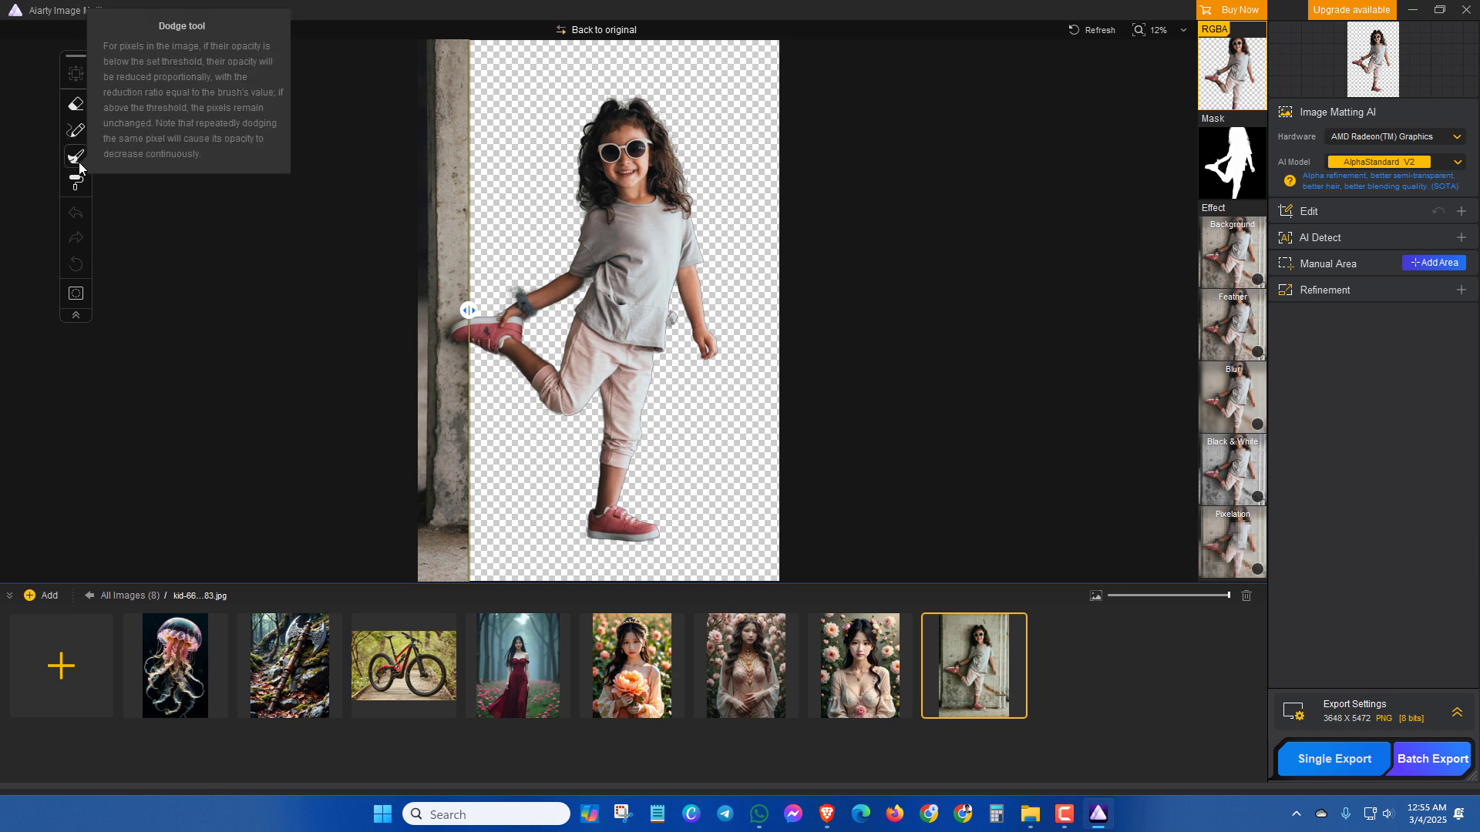
{"action": "left_click", "coordinate": [80, 186]}
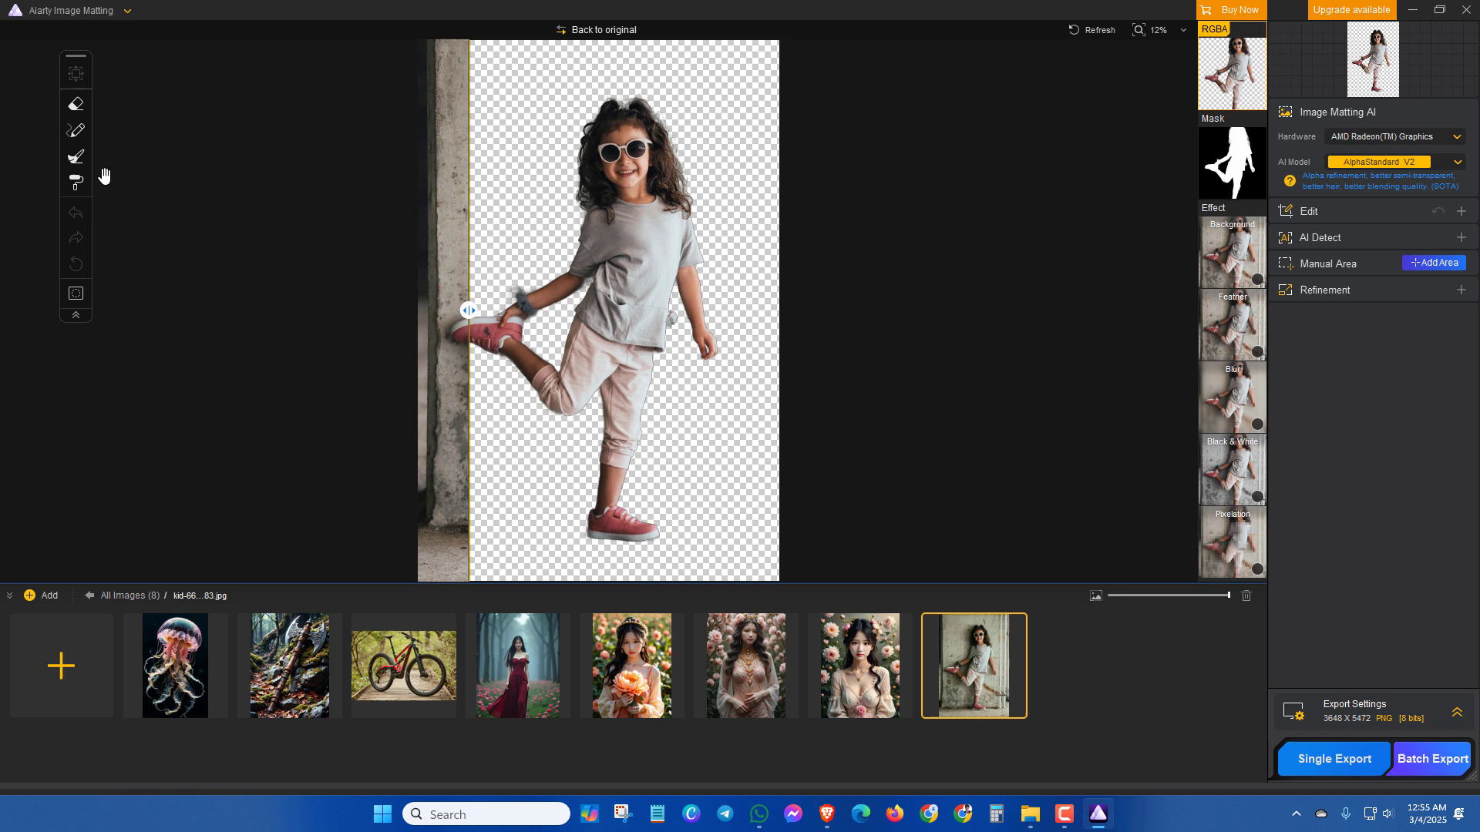
Zoom in and brush back the gap between the girl's finger and shoe
{"action": "key", "text": "ctrl+plus"}
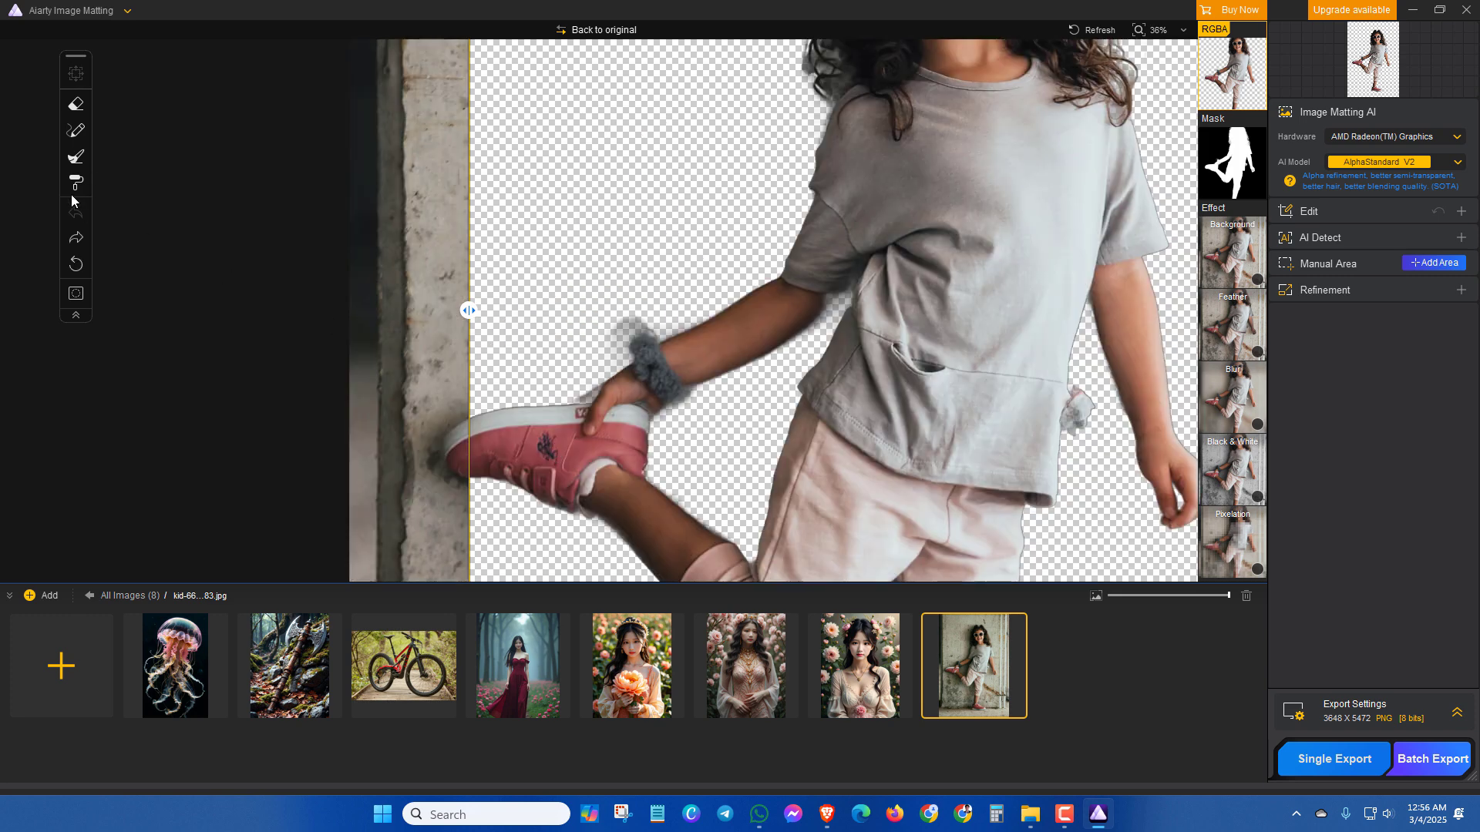
{"action": "left_click", "coordinate": [75, 131]}
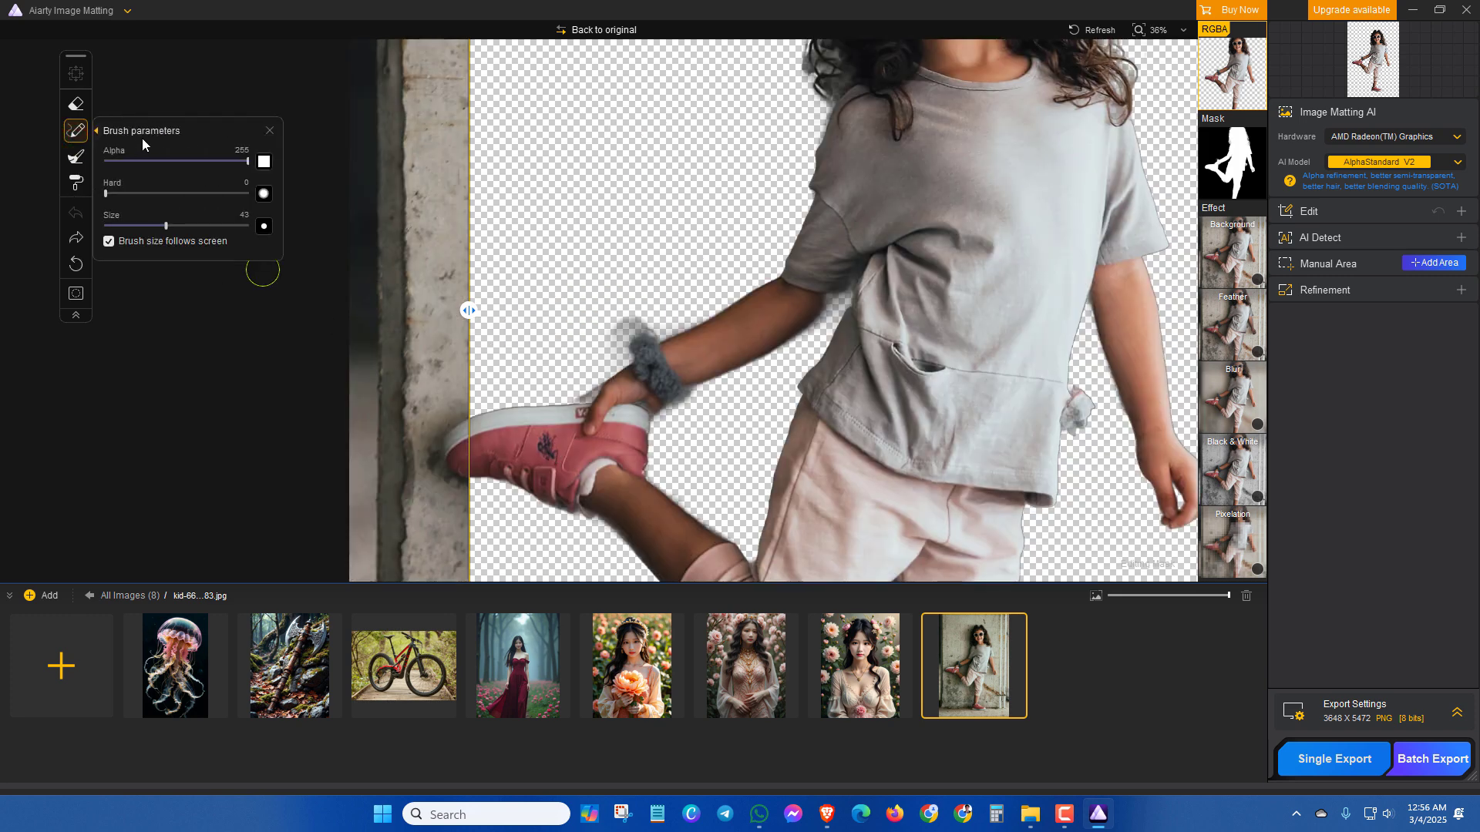
{"action": "scroll", "coordinate": [571, 379], "scroll_direction": "up", "scroll_amount": 3}
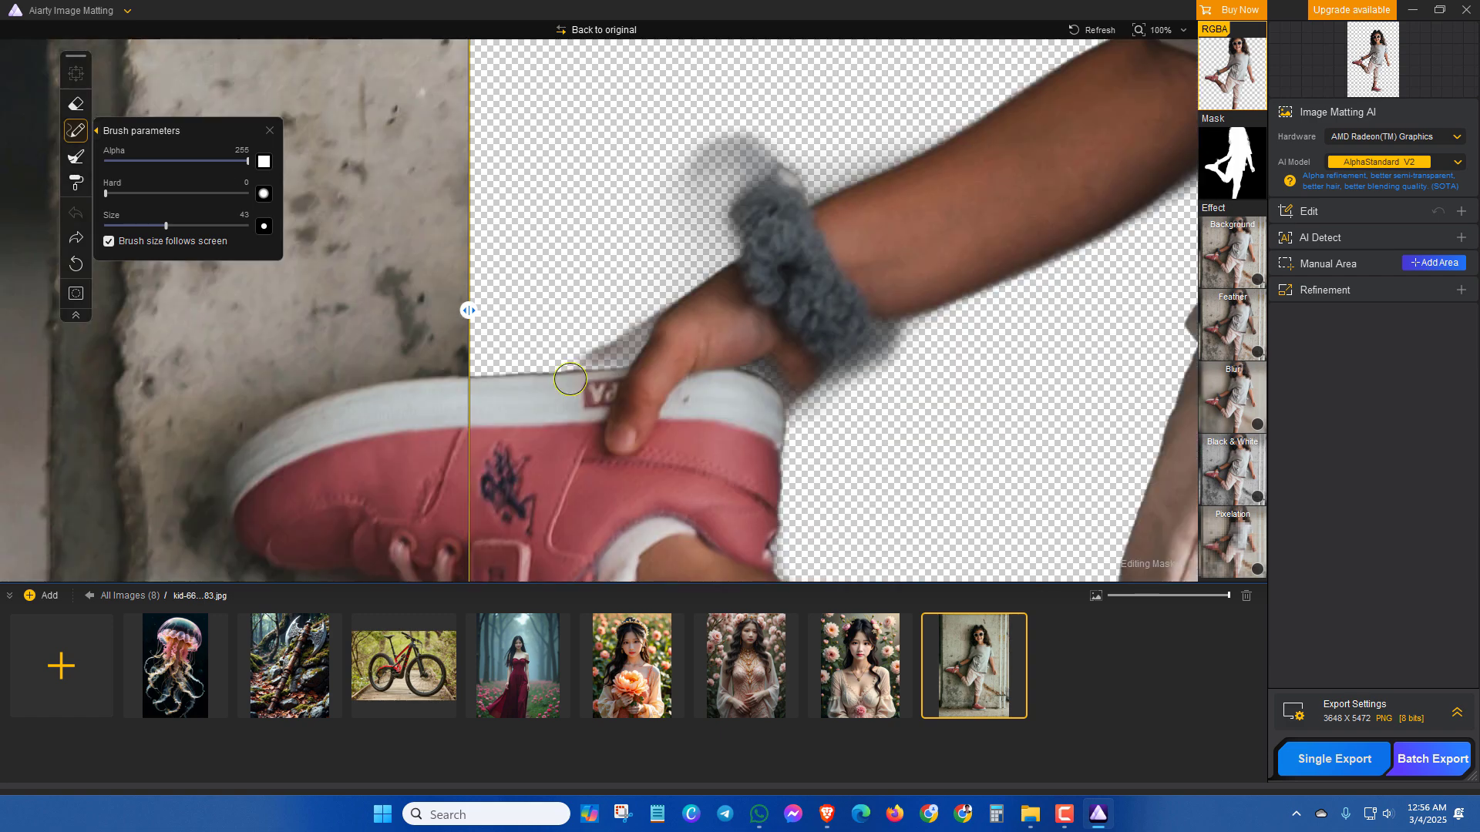
{"action": "left_click", "coordinate": [562, 374]}
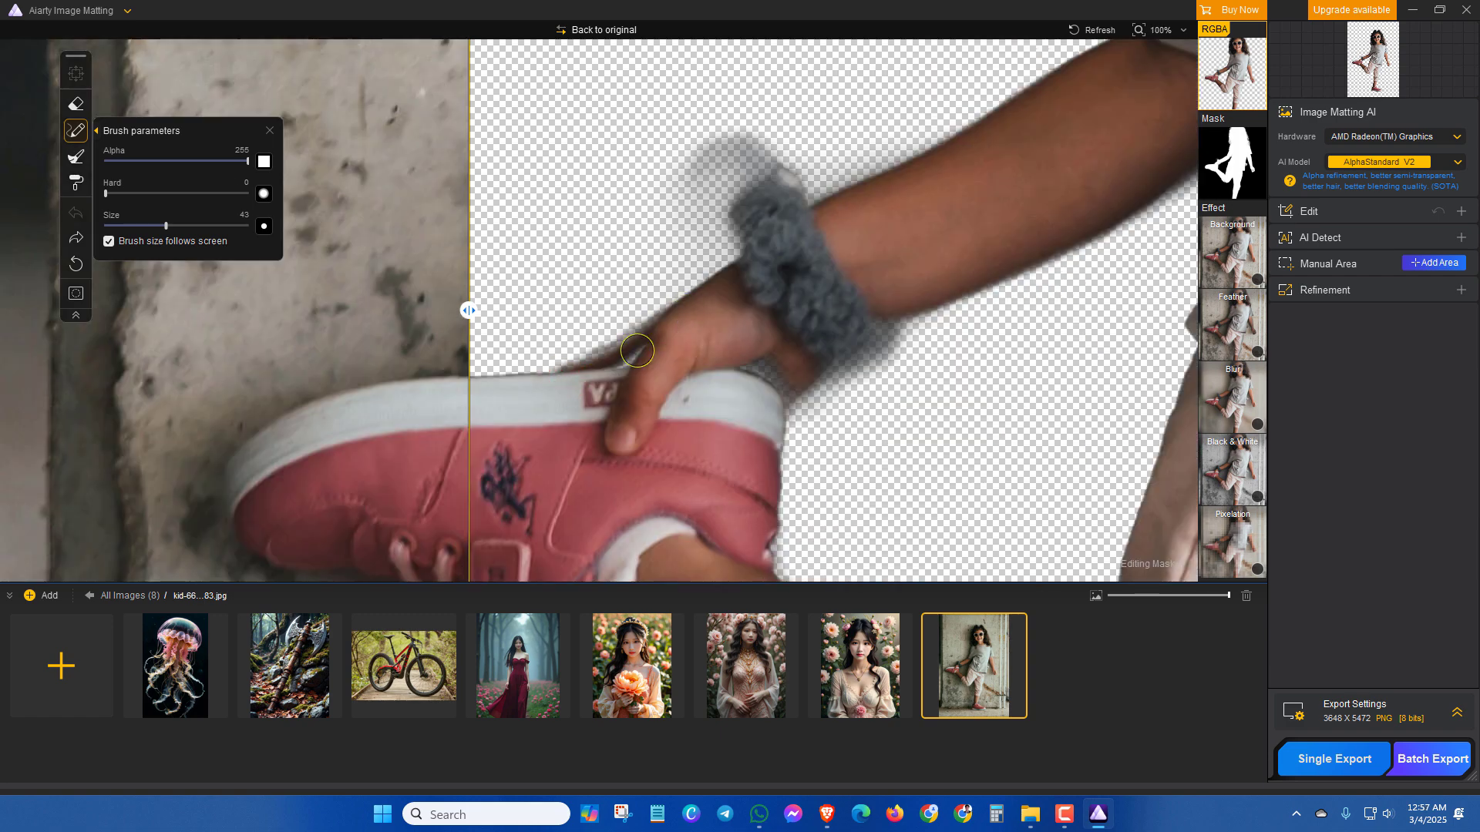
{"action": "mouse_move", "coordinate": [637, 351]}
{"action": "left_mouse_down"}
{"action": "mouse_move", "coordinate": [551, 363]}
{"action": "mouse_move", "coordinate": [621, 360]}
{"action": "left_mouse_up"}
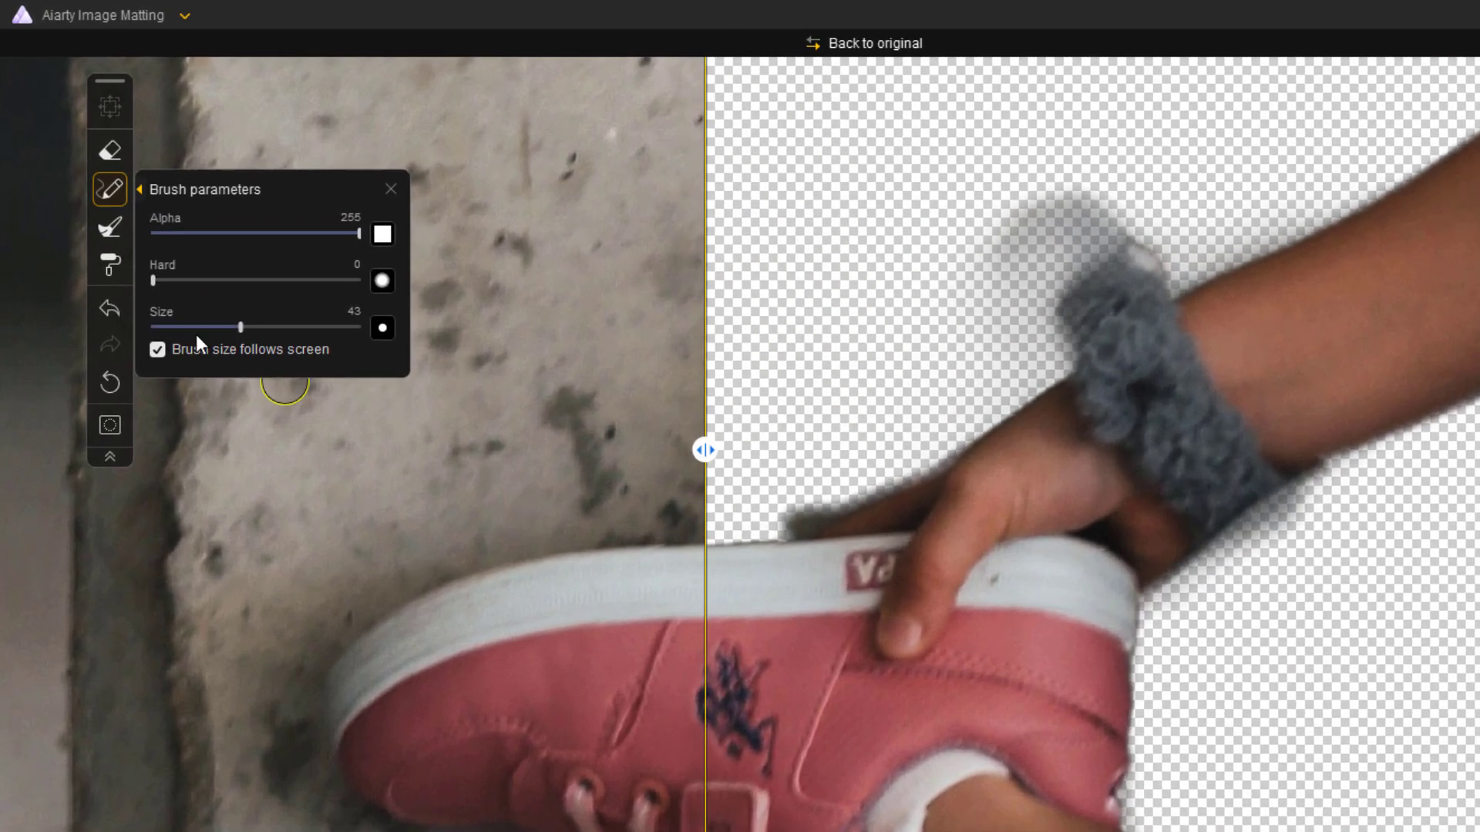
Erase the leftover grey shadow along the shoe edge and fit the photo to view
{"action": "left_click", "coordinate": [105, 157]}
{"action": "scroll", "coordinate": [753, 521], "scroll_direction": "up", "scroll_amount": 5}
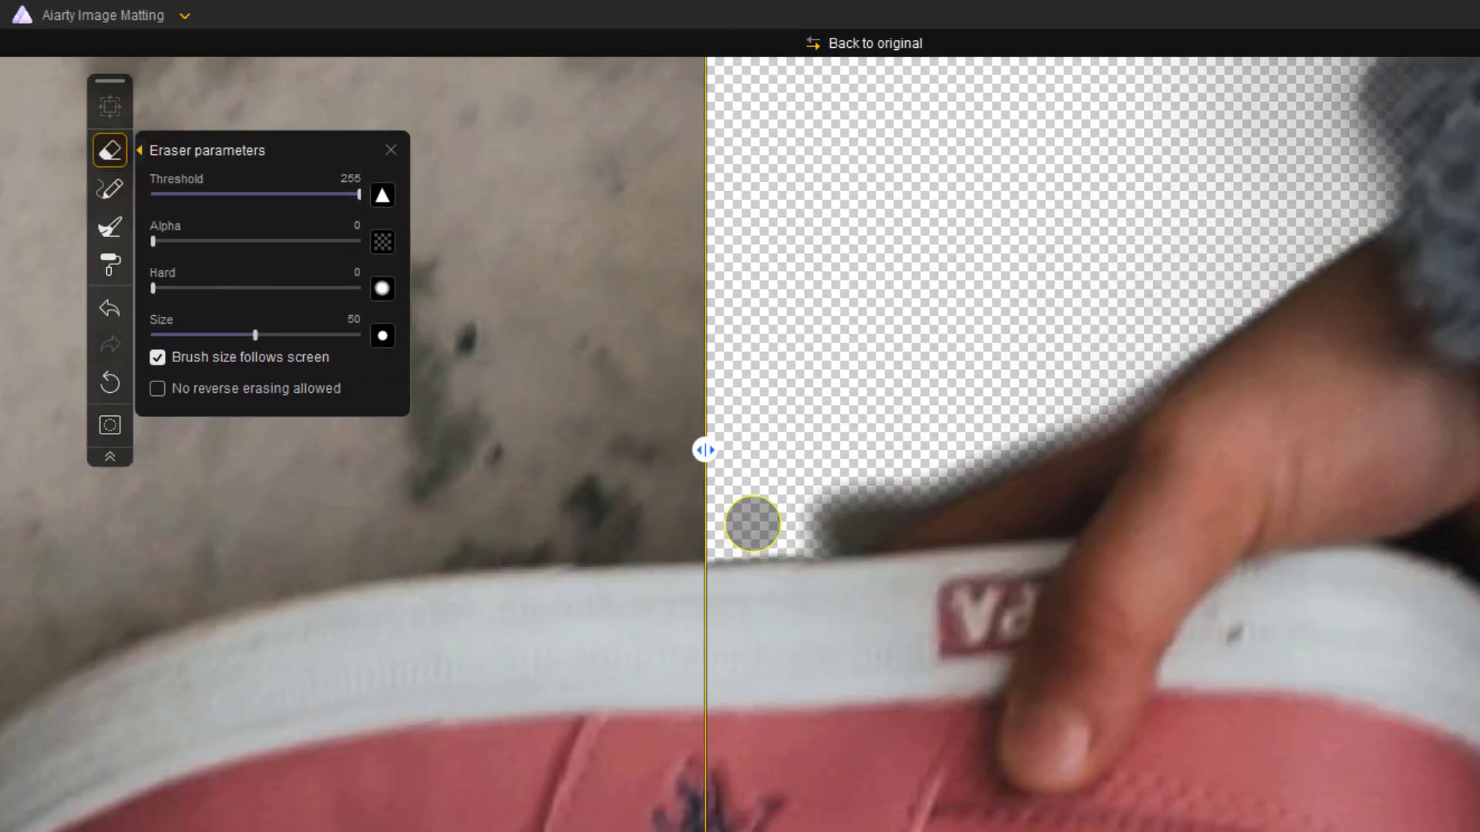
{"action": "scroll", "coordinate": [910, 601], "scroll_direction": "down", "scroll_amount": 2}
{"action": "mouse_move", "coordinate": [1024, 519]}
{"action": "left_mouse_down"}
{"action": "mouse_move", "coordinate": [1090, 473]}
{"action": "mouse_move", "coordinate": [1073, 472]}
{"action": "left_mouse_up"}
{"action": "mouse_move", "coordinate": [1074, 472]}
{"action": "left_mouse_down"}
{"action": "mouse_move", "coordinate": [1030, 498]}
{"action": "mouse_move", "coordinate": [947, 487]}
{"action": "mouse_move", "coordinate": [945, 560]}
{"action": "mouse_move", "coordinate": [922, 579]}
{"action": "mouse_move", "coordinate": [1014, 532]}
{"action": "mouse_move", "coordinate": [922, 548]}
{"action": "mouse_move", "coordinate": [1343, 409]}
{"action": "mouse_move", "coordinate": [1469, 295]}
{"action": "mouse_move", "coordinate": [968, 557]}
{"action": "left_mouse_up"}
{"action": "scroll", "coordinate": [968, 556], "scroll_direction": "down", "scroll_amount": 5}
{"action": "key", "text": "Escape"}
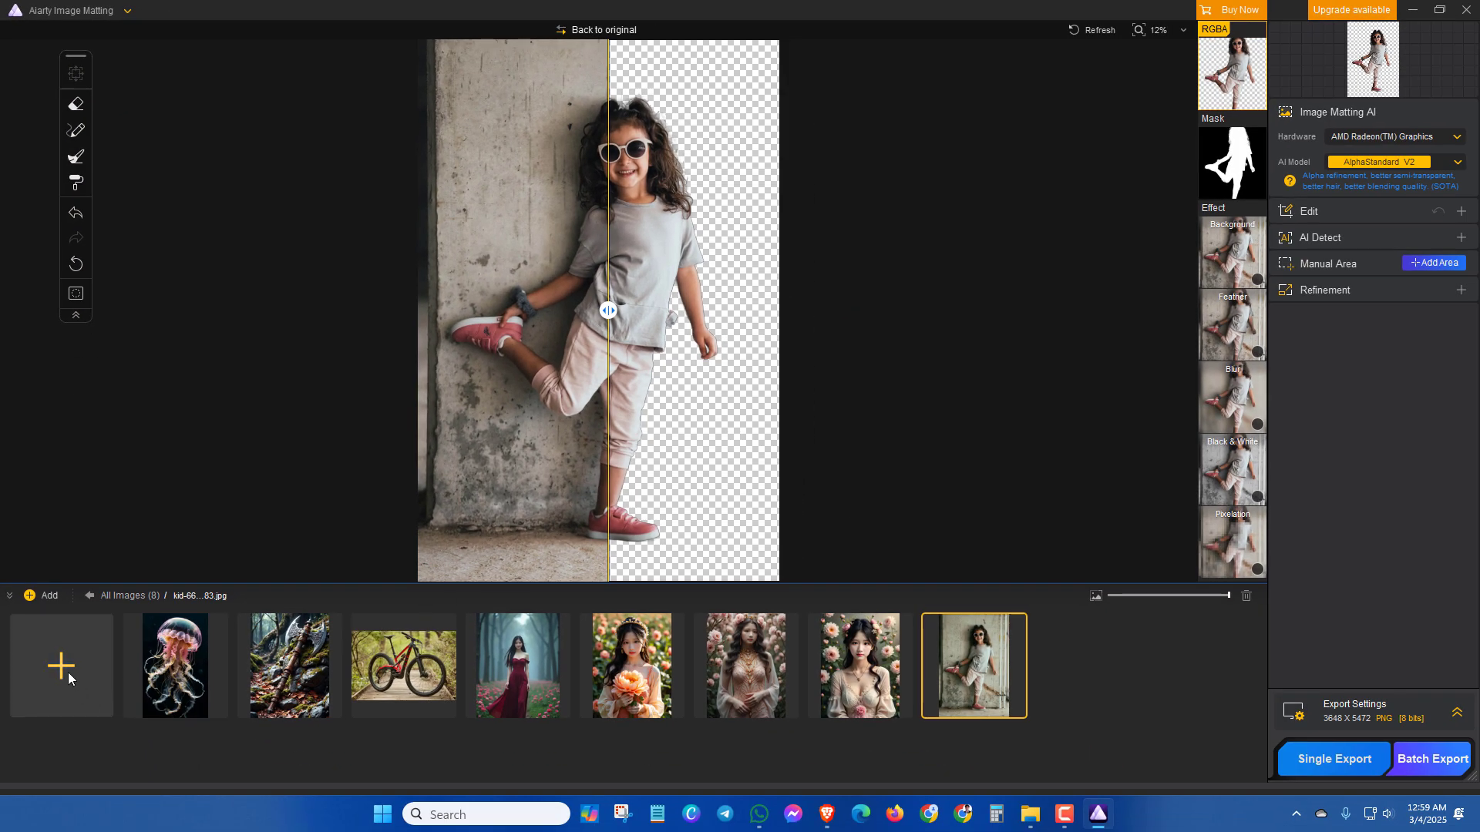
Add the dancing girl photo as a ninth image and run AI matting on it
{"action": "left_click", "coordinate": [58, 669]}
{"action": "double_click", "coordinate": [589, 151]}
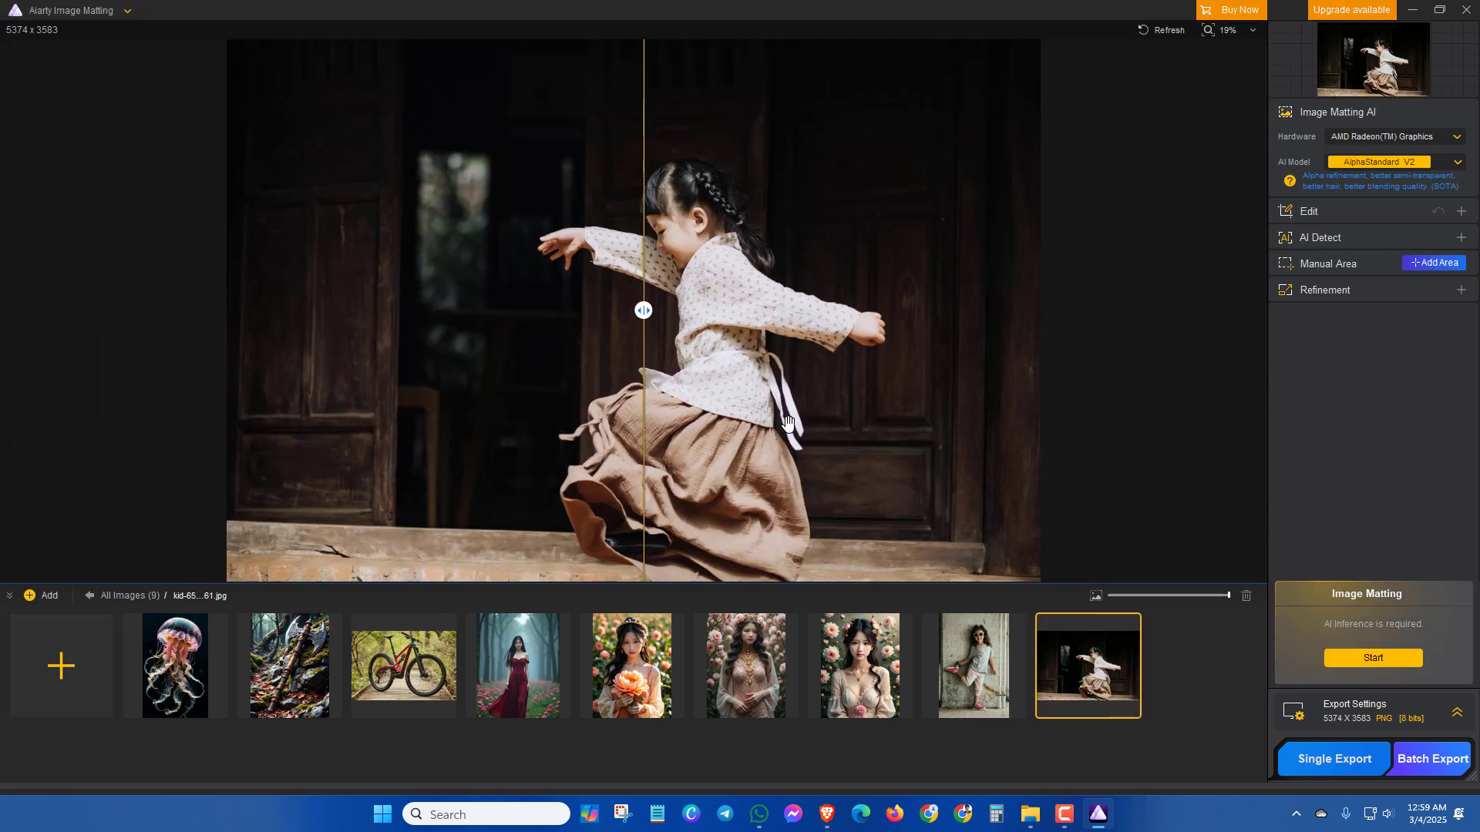
{"action": "left_click", "coordinate": [1371, 659]}
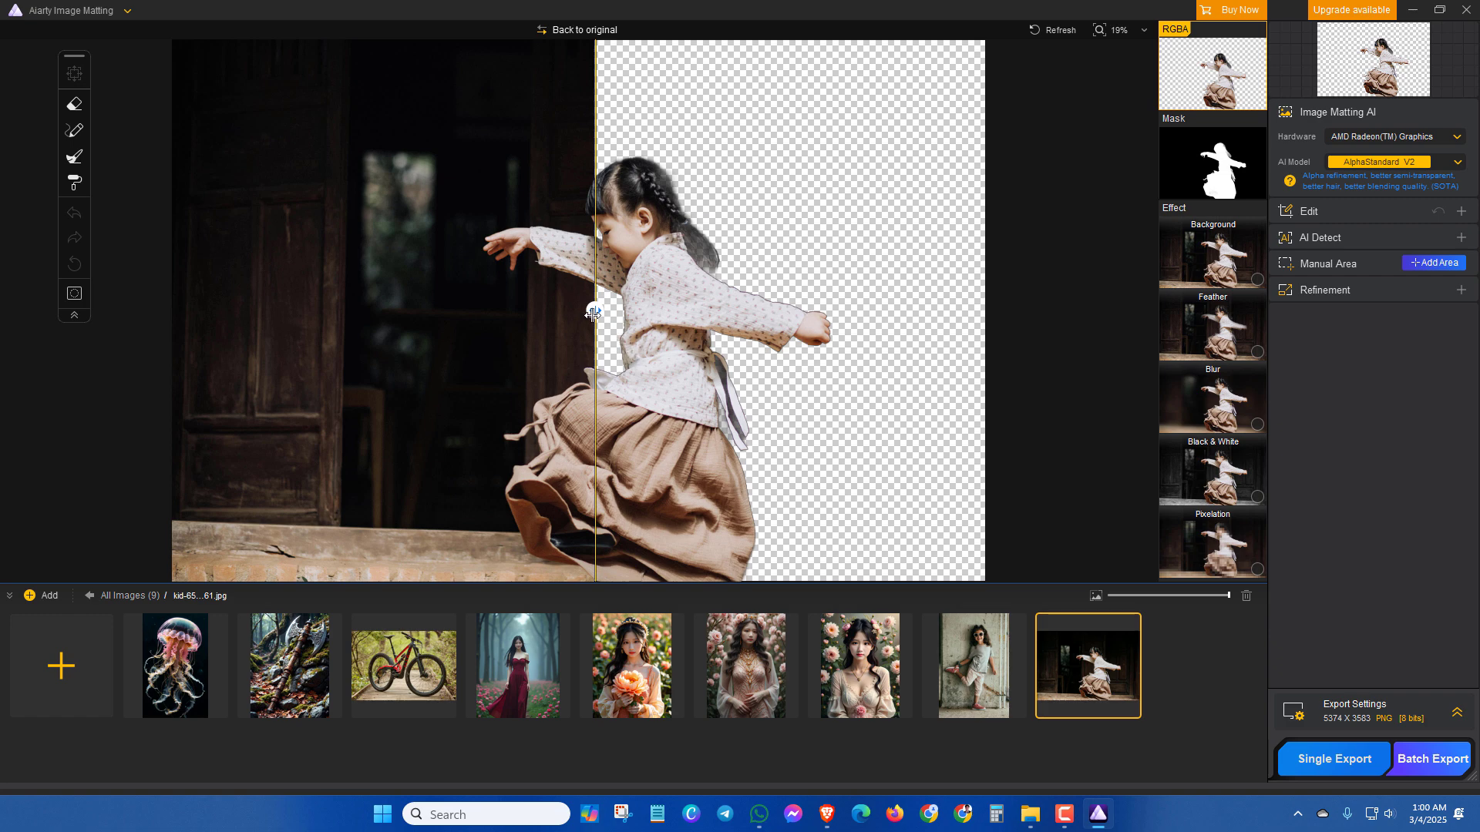
Compare the cut-out with the original, zoom to the sash edges, and ready the Eraser at size 98
{"action": "left_click_drag", "start_coordinate": [595, 311], "coordinate": [865, 312]}
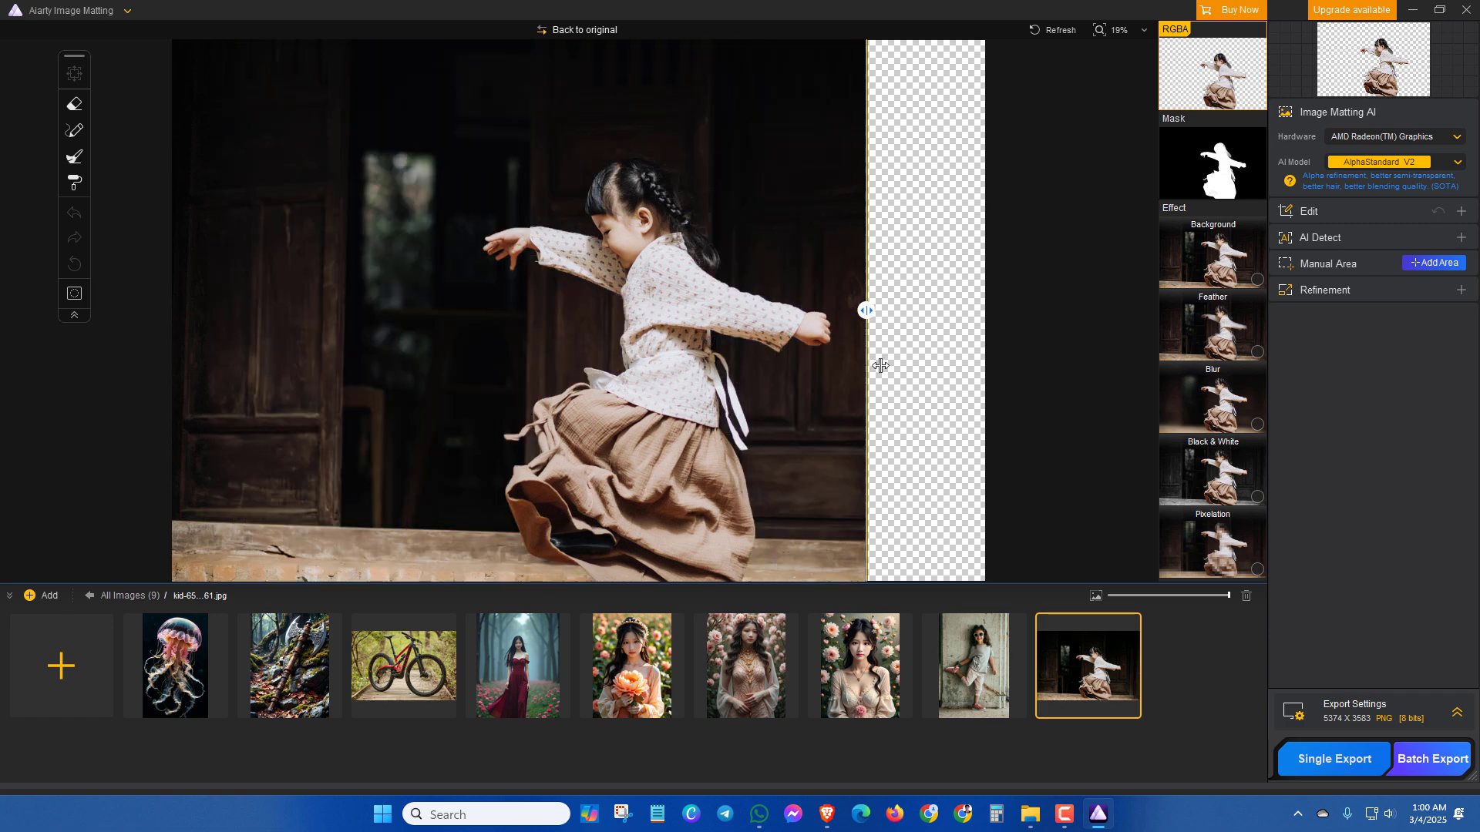
{"action": "scroll", "coordinate": [728, 373], "scroll_direction": "up", "scroll_amount": 3}
{"action": "scroll", "coordinate": [728, 373], "scroll_direction": "up", "scroll_amount": 6}
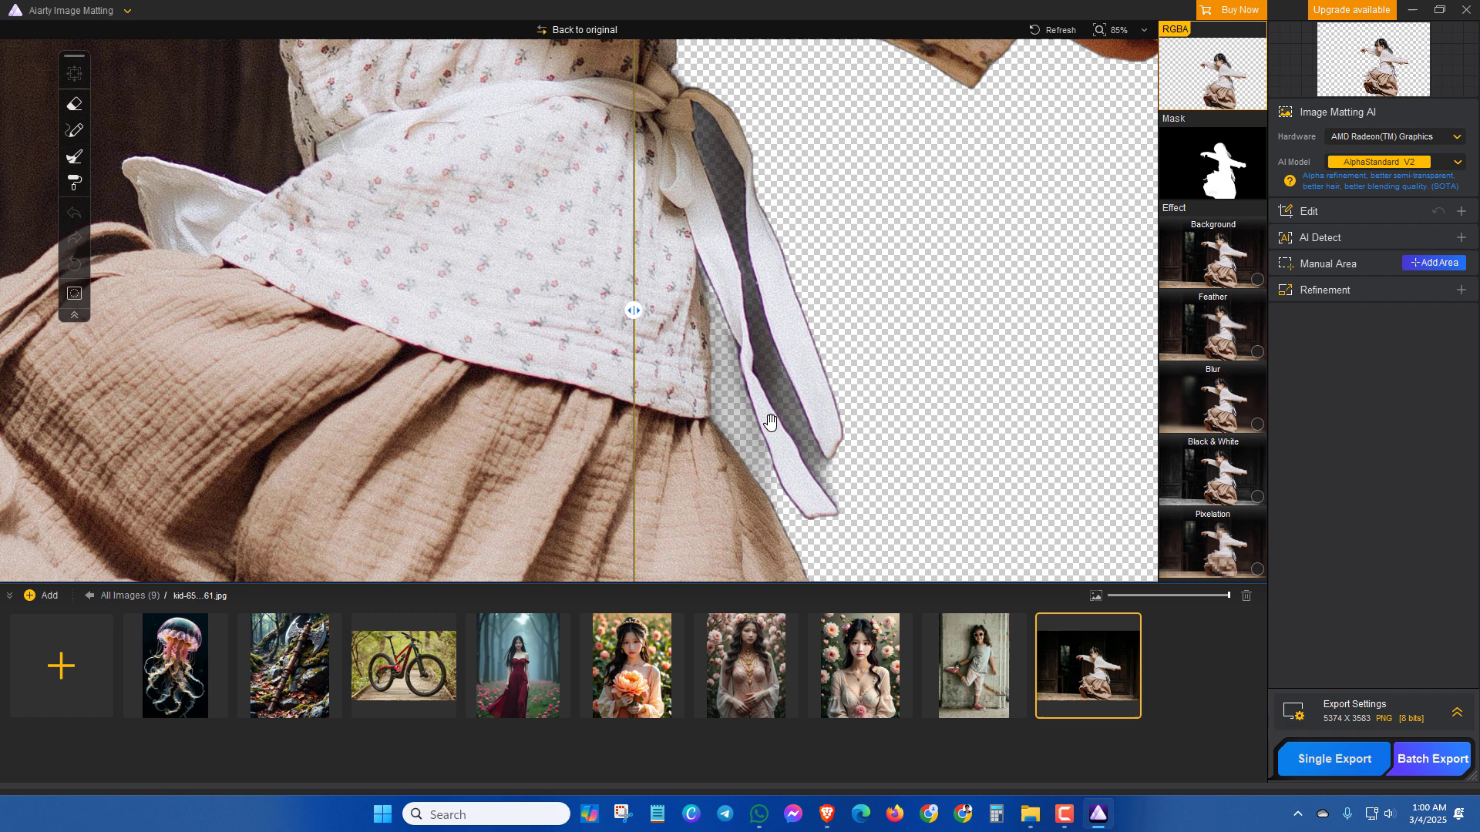
{"action": "scroll", "coordinate": [780, 417], "scroll_direction": "down", "scroll_amount": 1}
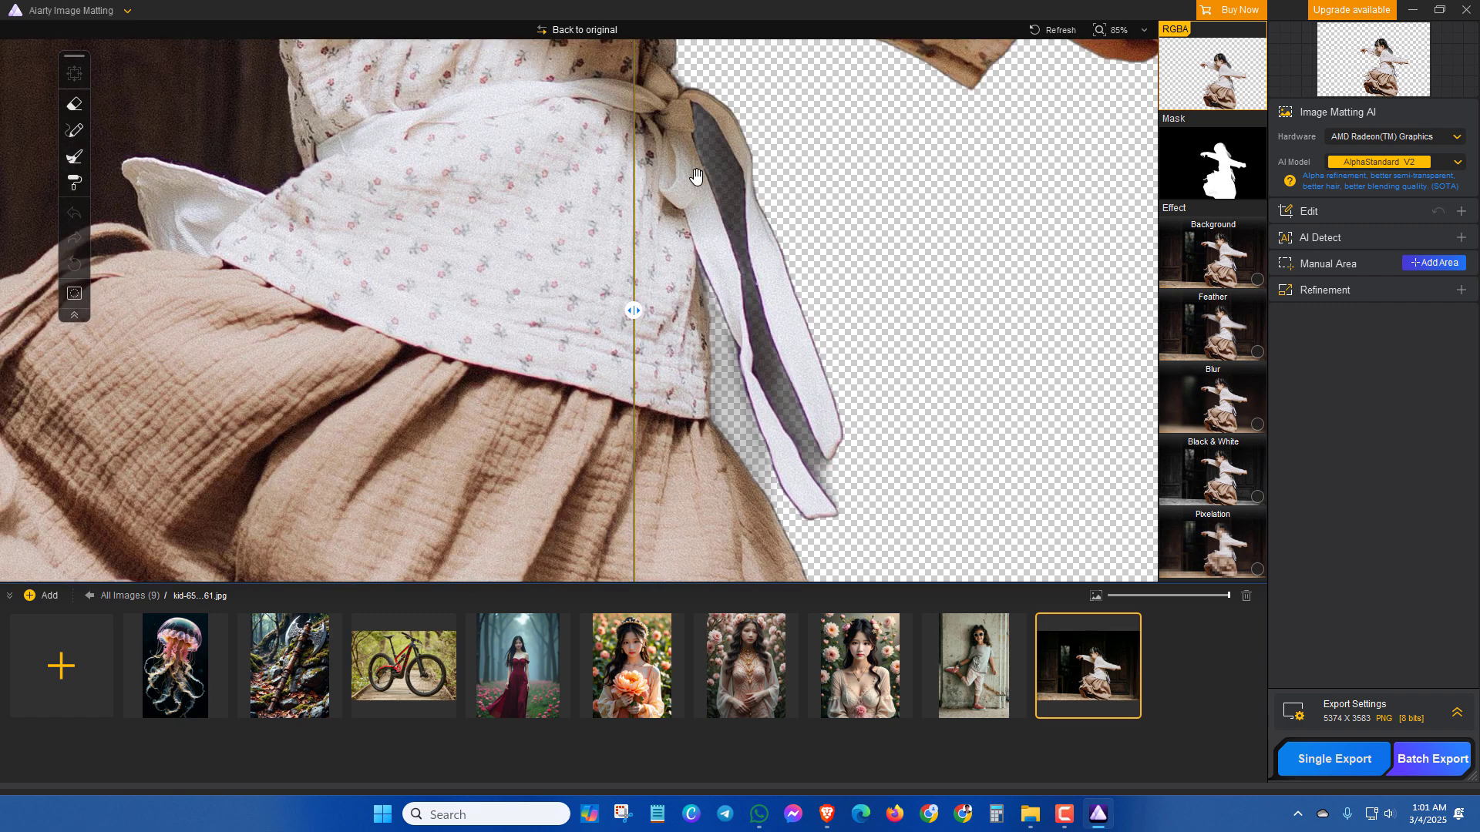
{"action": "left_click", "coordinate": [75, 107]}
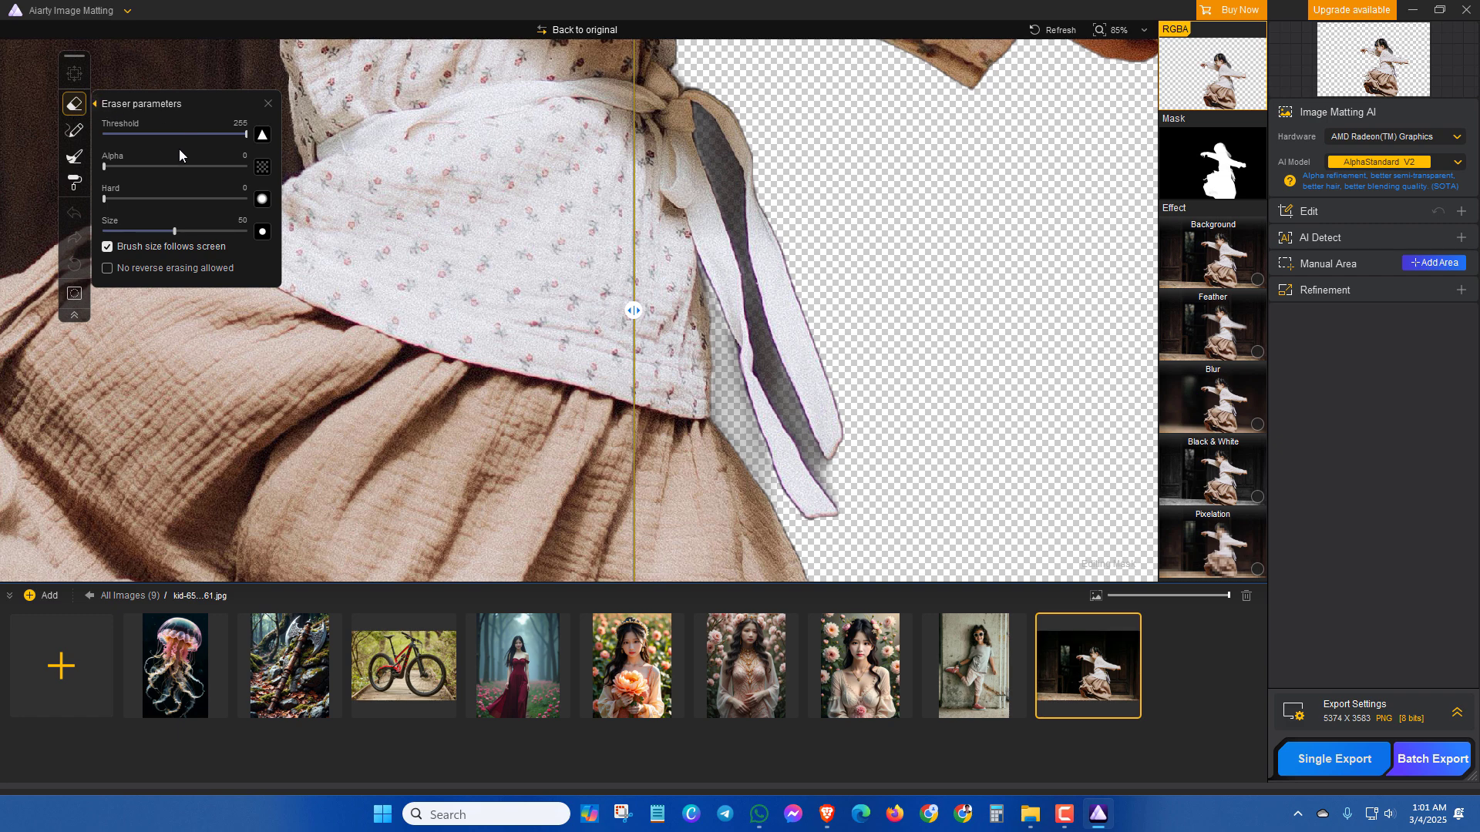
{"action": "scroll", "coordinate": [823, 470], "scroll_direction": "up", "scroll_amount": 5}
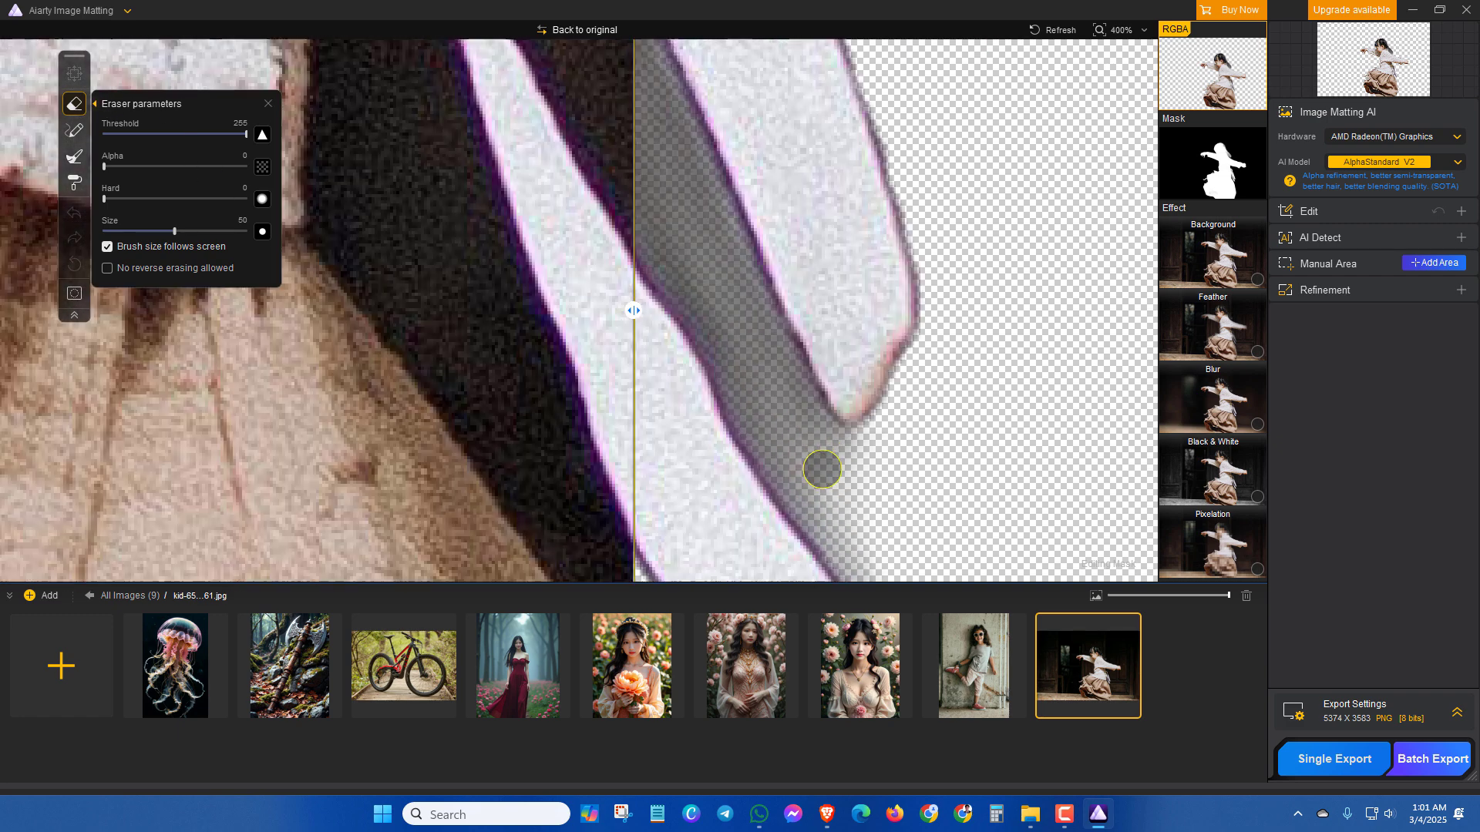
{"action": "scroll", "coordinate": [799, 439], "scroll_direction": "down", "scroll_amount": 10}
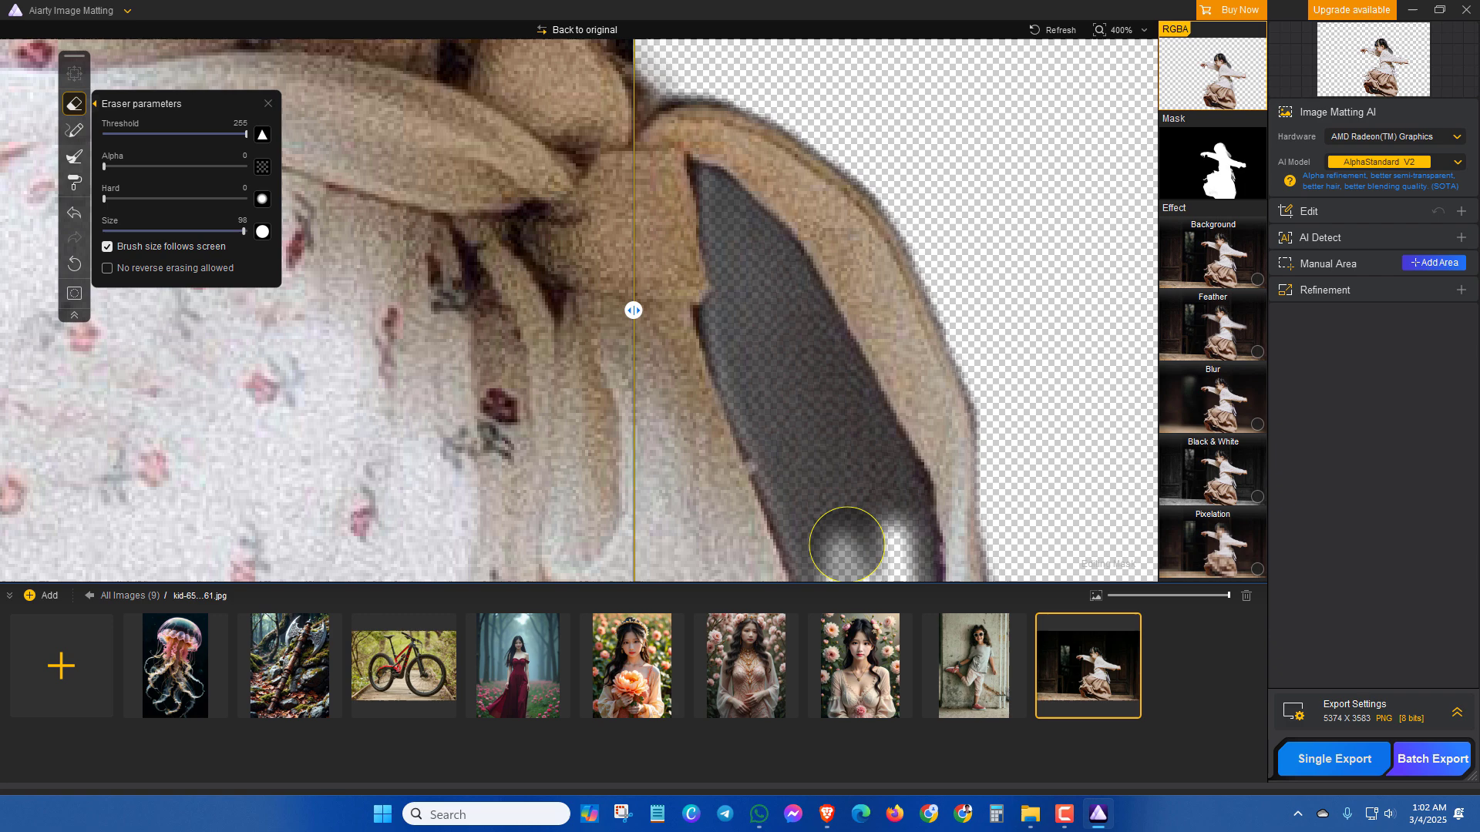
{"action": "key", "text": "Escape"}
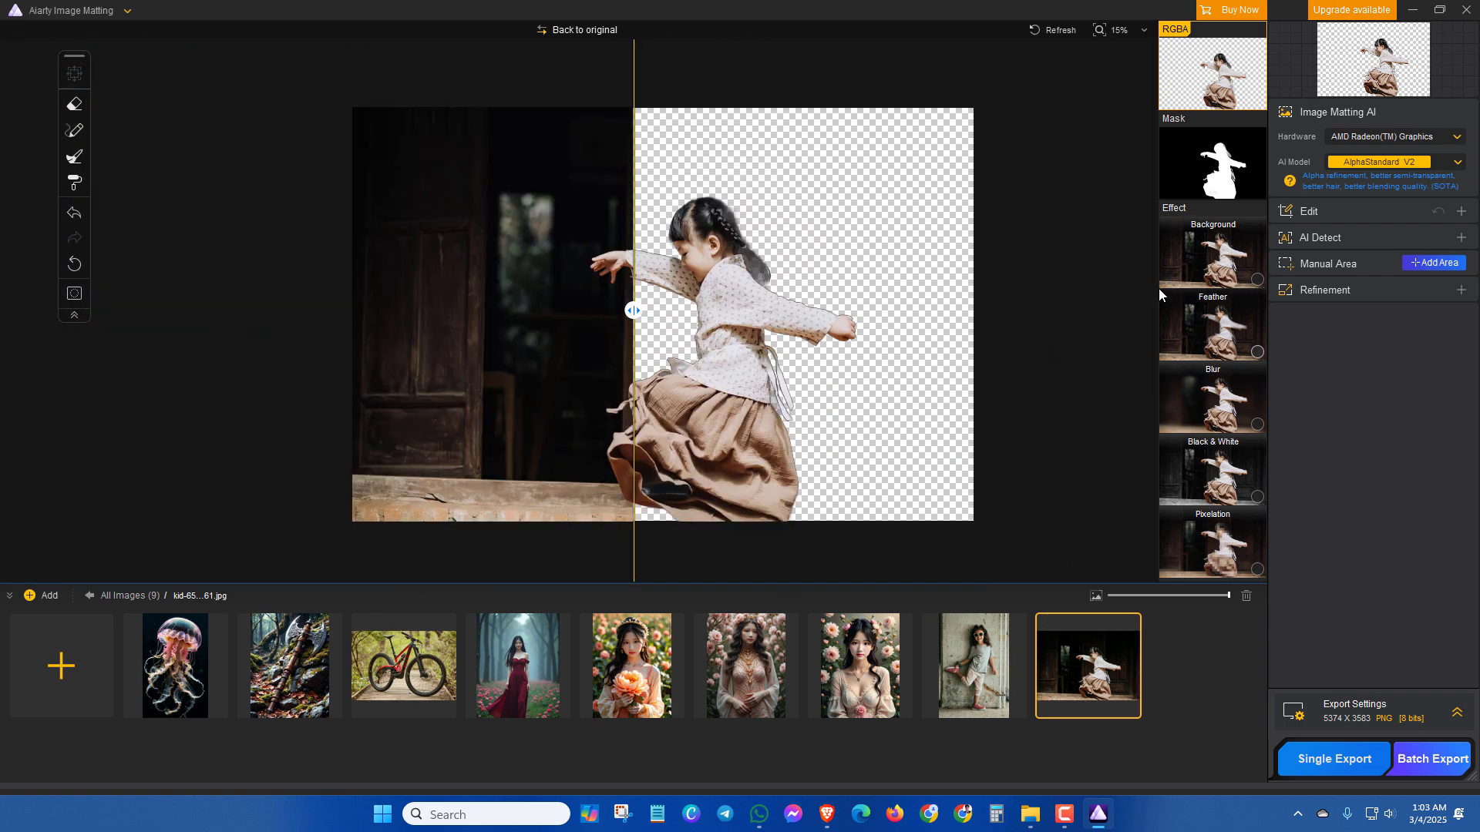
Set a black-to-red gradient colour background and slide the comparison to show the full result
{"action": "left_click", "coordinate": [1257, 279]}
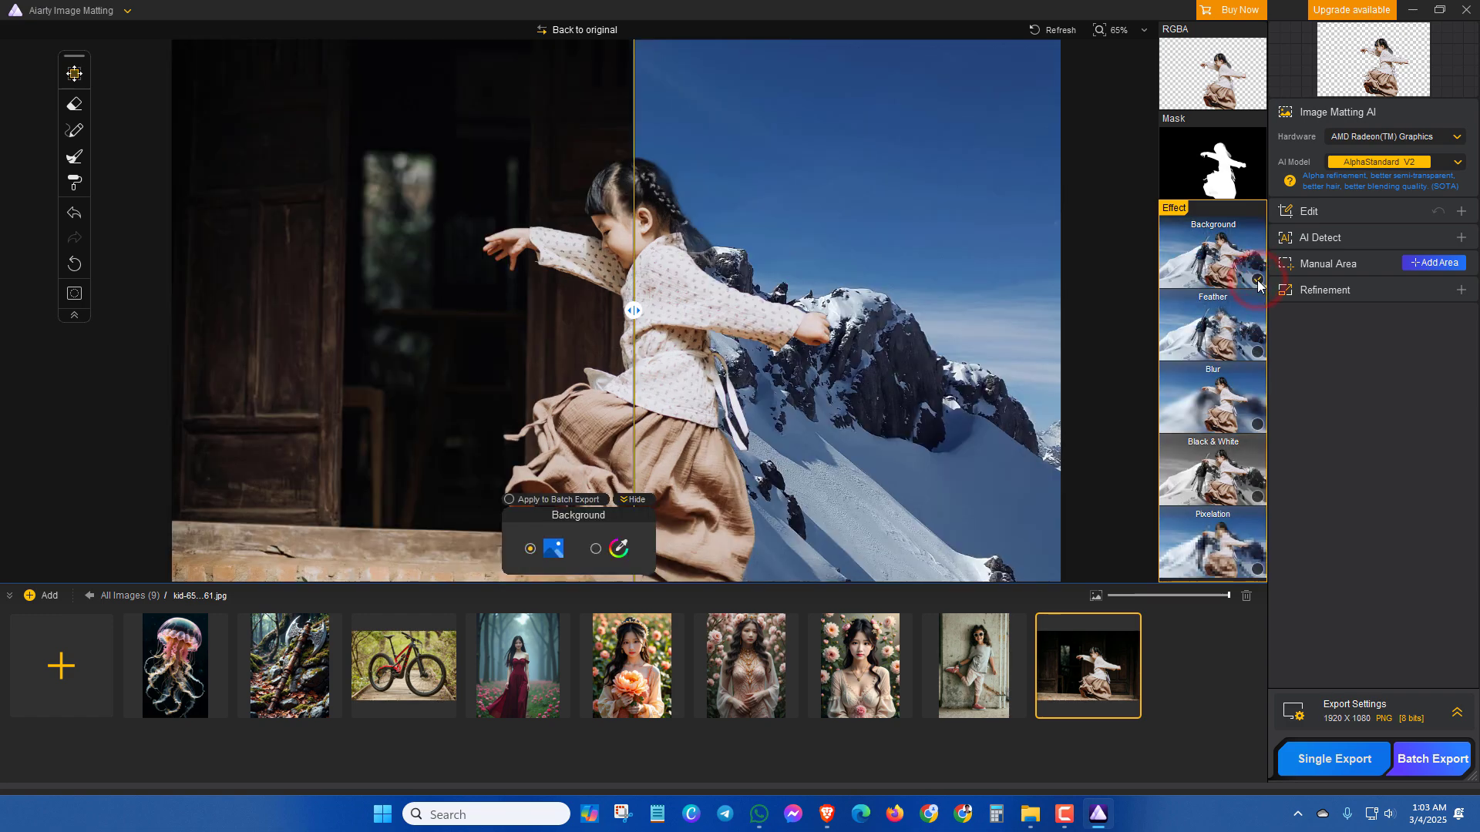
{"action": "left_click", "coordinate": [597, 549]}
{"action": "left_click", "coordinate": [614, 551]}
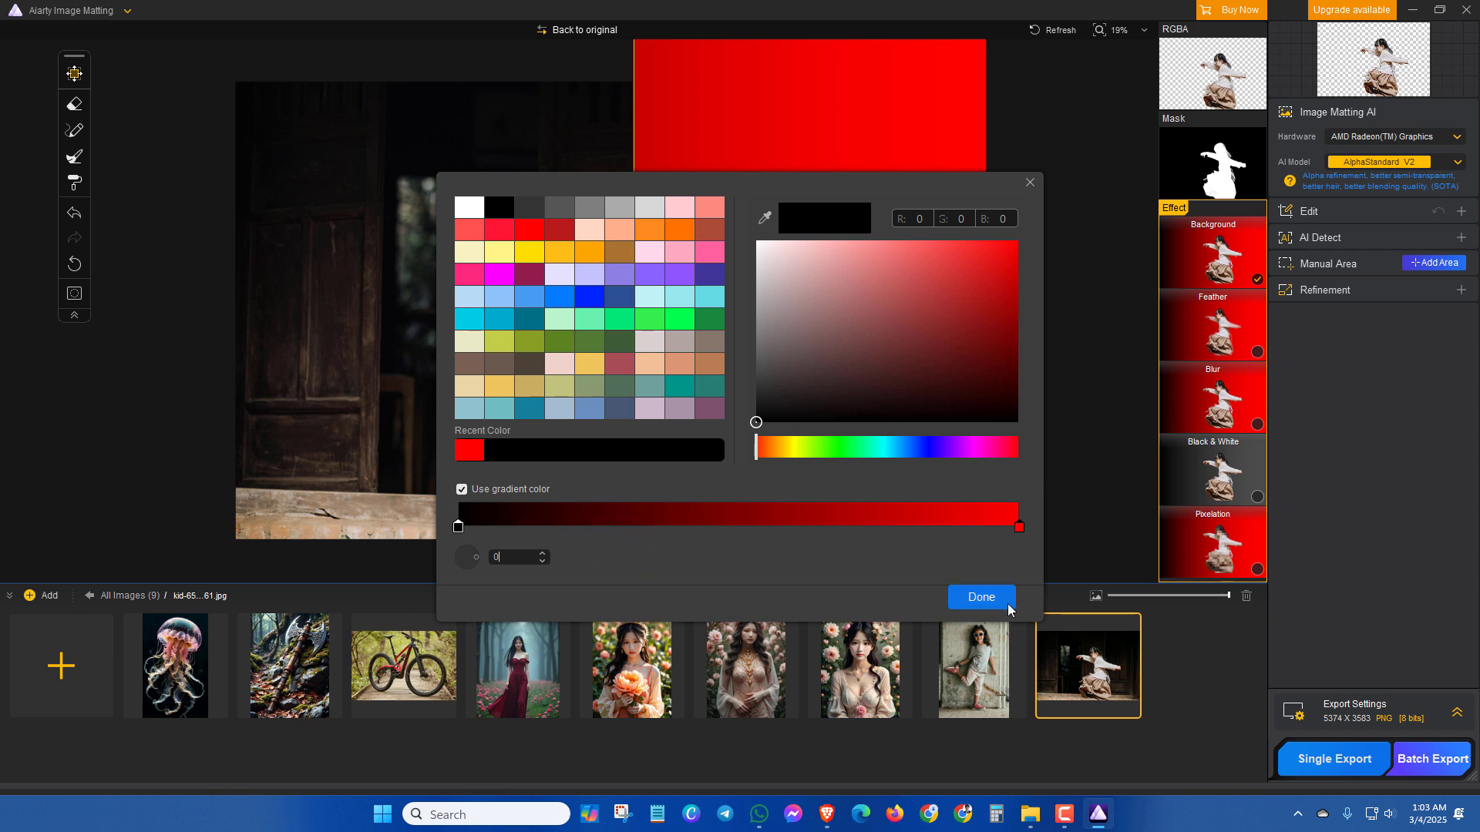
{"action": "left_click", "coordinate": [981, 597]}
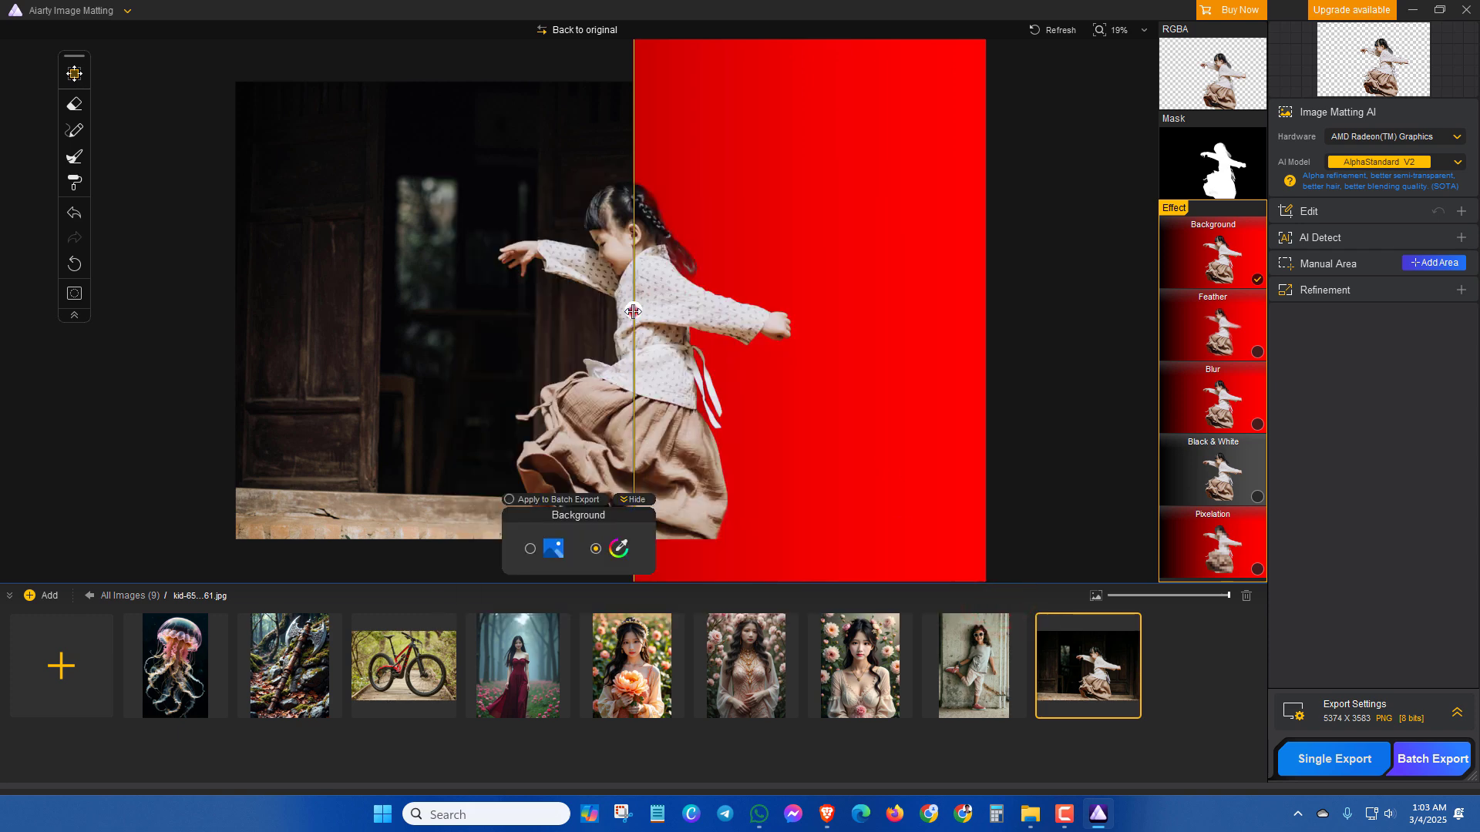
{"action": "left_click_drag", "start_coordinate": [633, 311], "coordinate": [448, 324]}
{"action": "left_click_drag", "start_coordinate": [550, 354], "coordinate": [216, 370]}
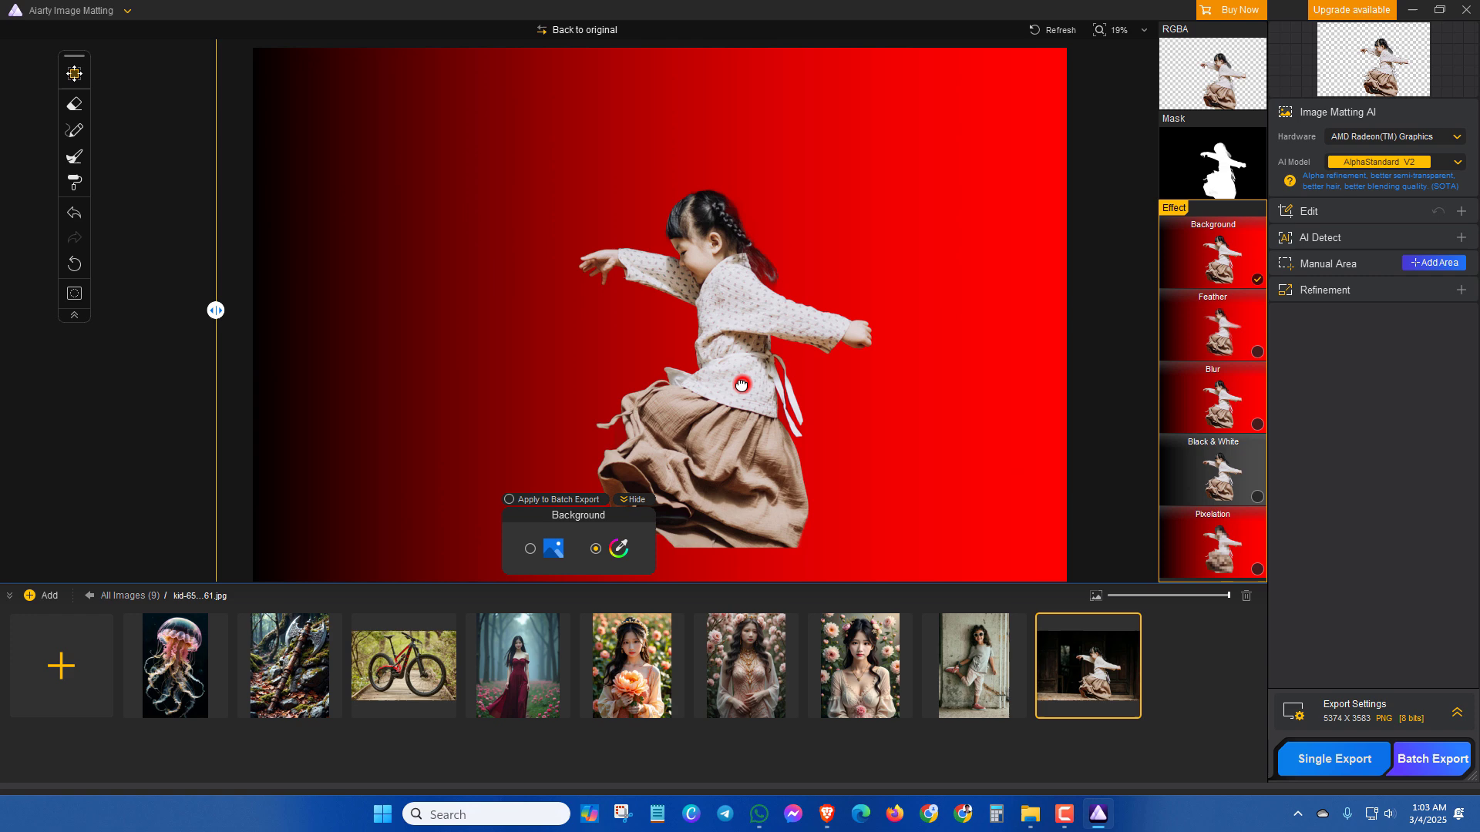
With Move foreground, scale the girl to about half size and centre her on the gradient
{"action": "left_click_drag", "start_coordinate": [741, 385], "coordinate": [731, 375]}
{"action": "left_click", "coordinate": [74, 73]}
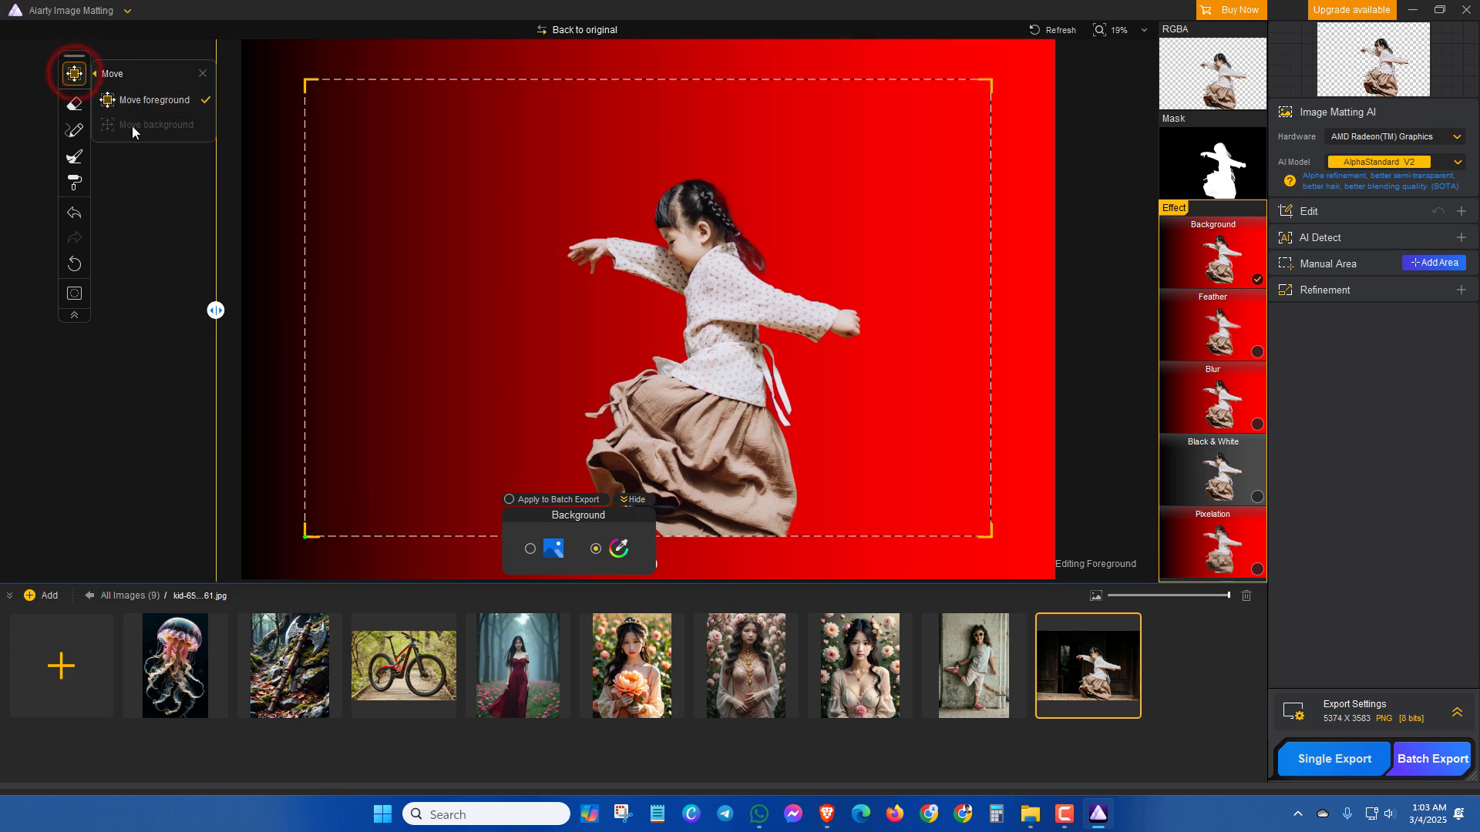
{"action": "left_click_drag", "start_coordinate": [709, 384], "coordinate": [675, 343]}
{"action": "left_click_drag", "start_coordinate": [884, 436], "coordinate": [702, 323]}
{"action": "left_click", "coordinate": [839, 381]}
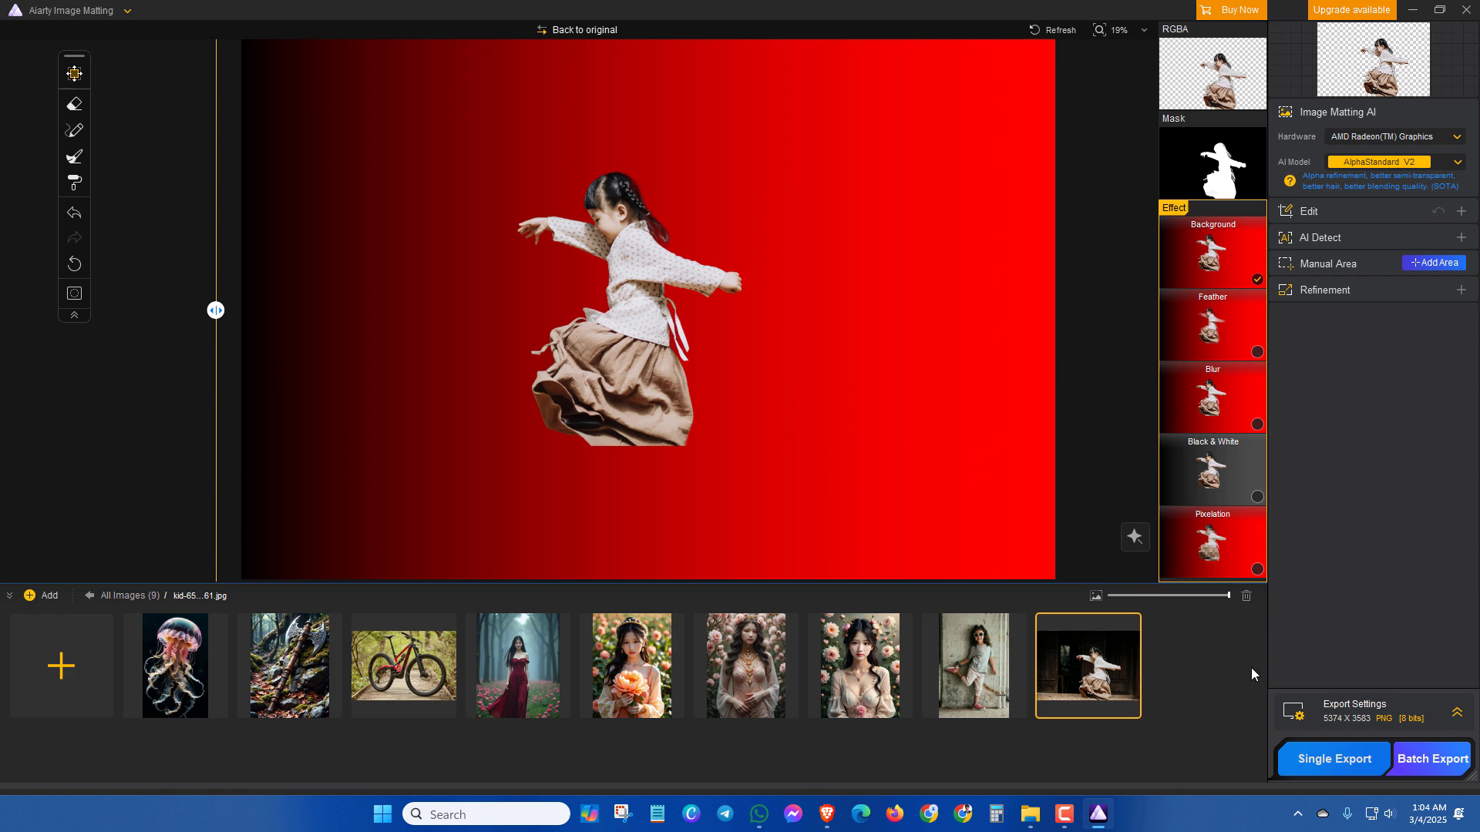
Export the dancing girl past the trial notice, producing attr1, attr1_bkgrd and attr1_subject in kid-6565461
{"action": "left_click", "coordinate": [1326, 763]}
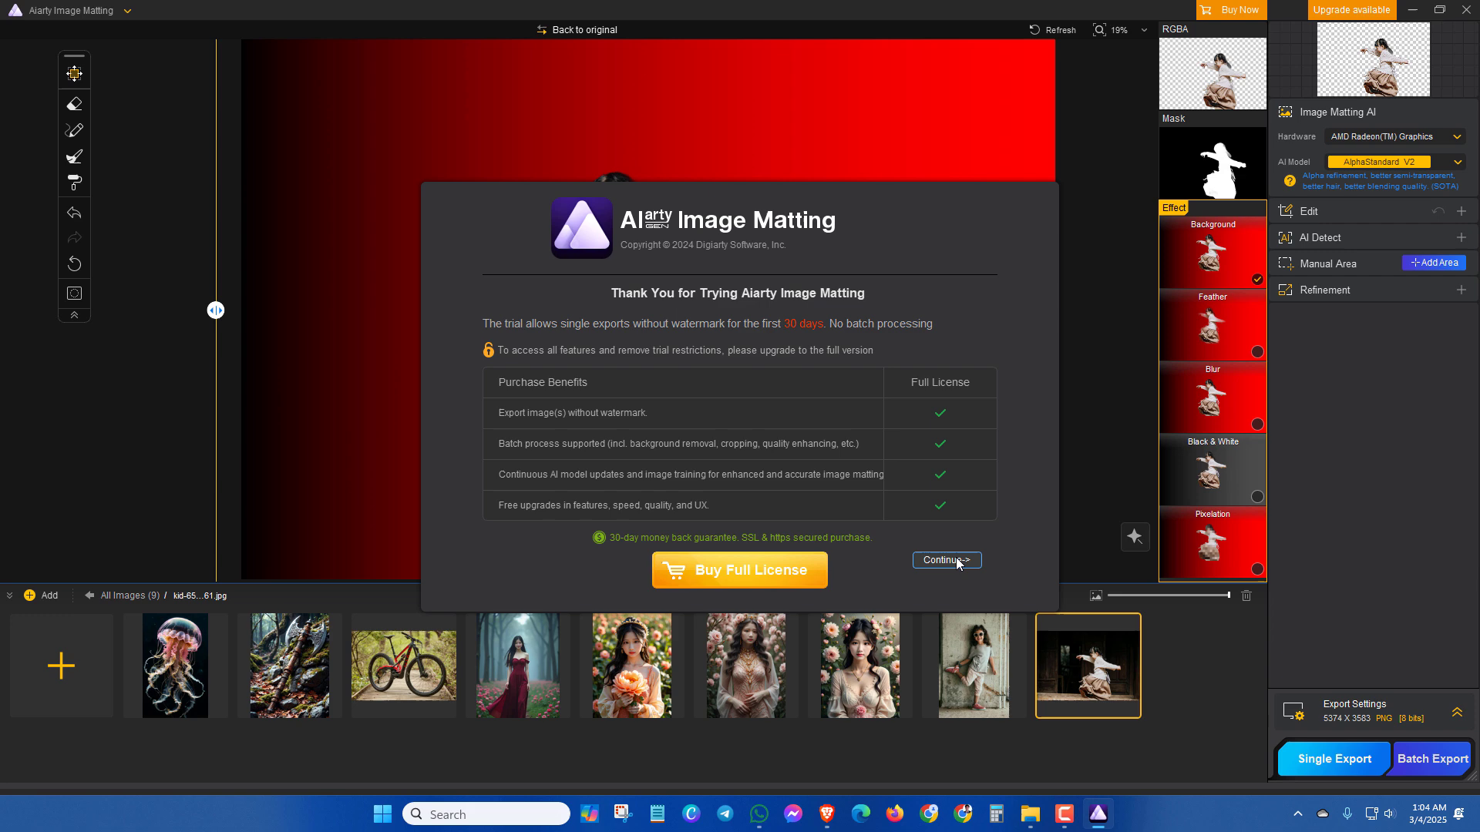
{"action": "left_click", "coordinate": [949, 571]}
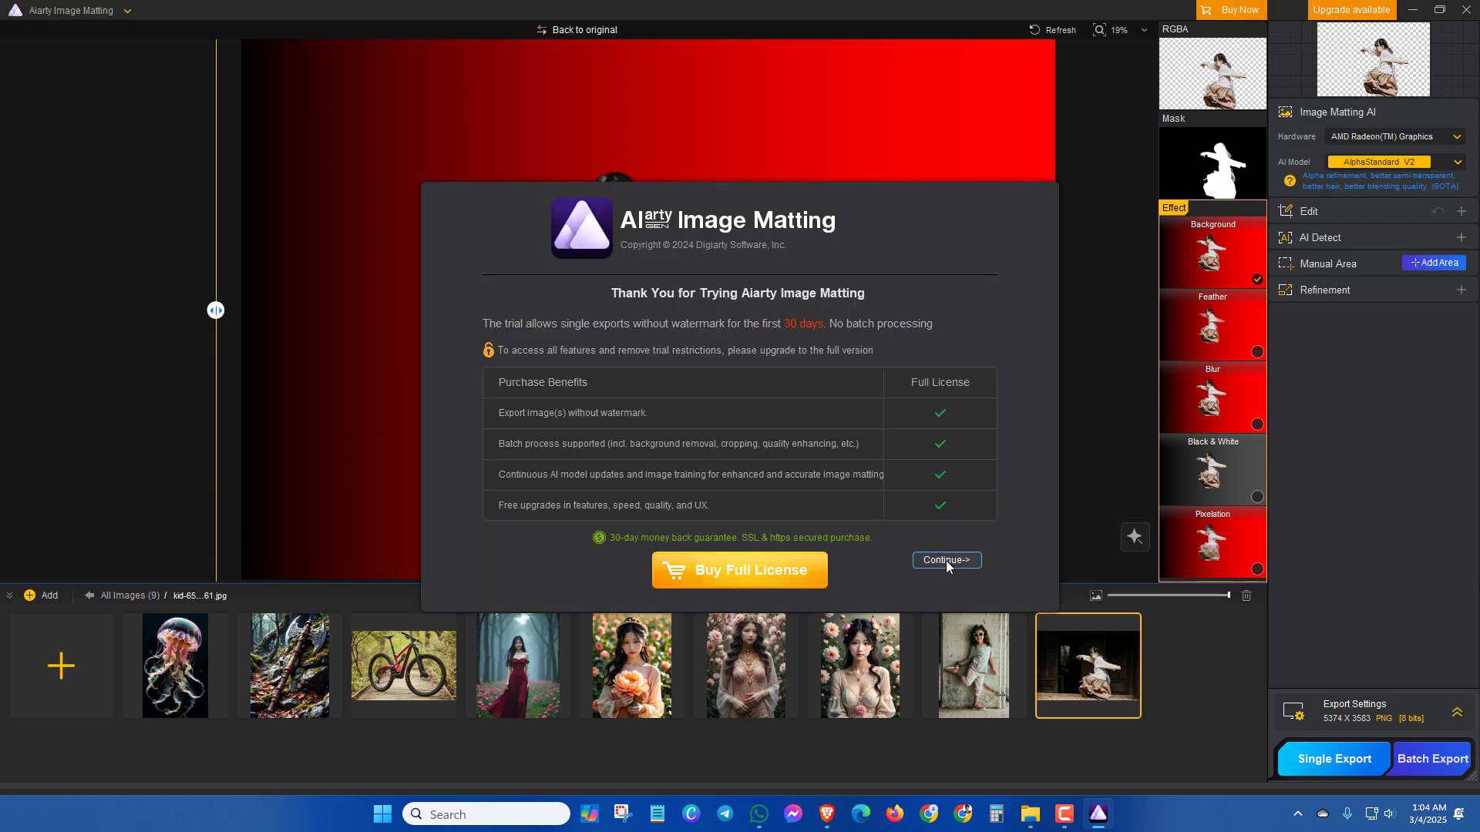
{"action": "left_click", "coordinate": [945, 561]}
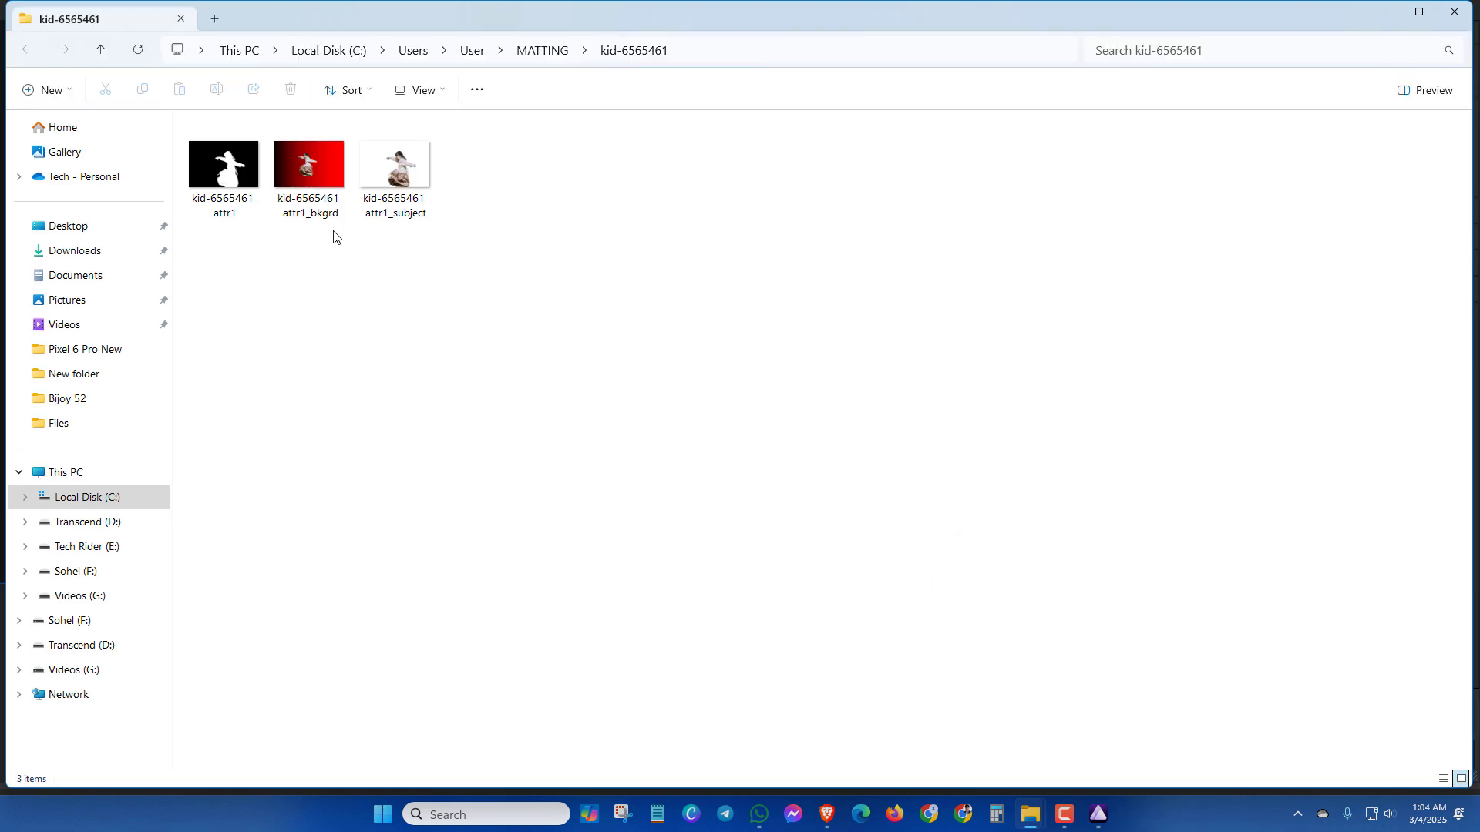
Preview attr1_subject.png and then attr1_bkgrd.png in Photos, putting the viewer away after each
{"action": "double_click", "coordinate": [374, 168]}
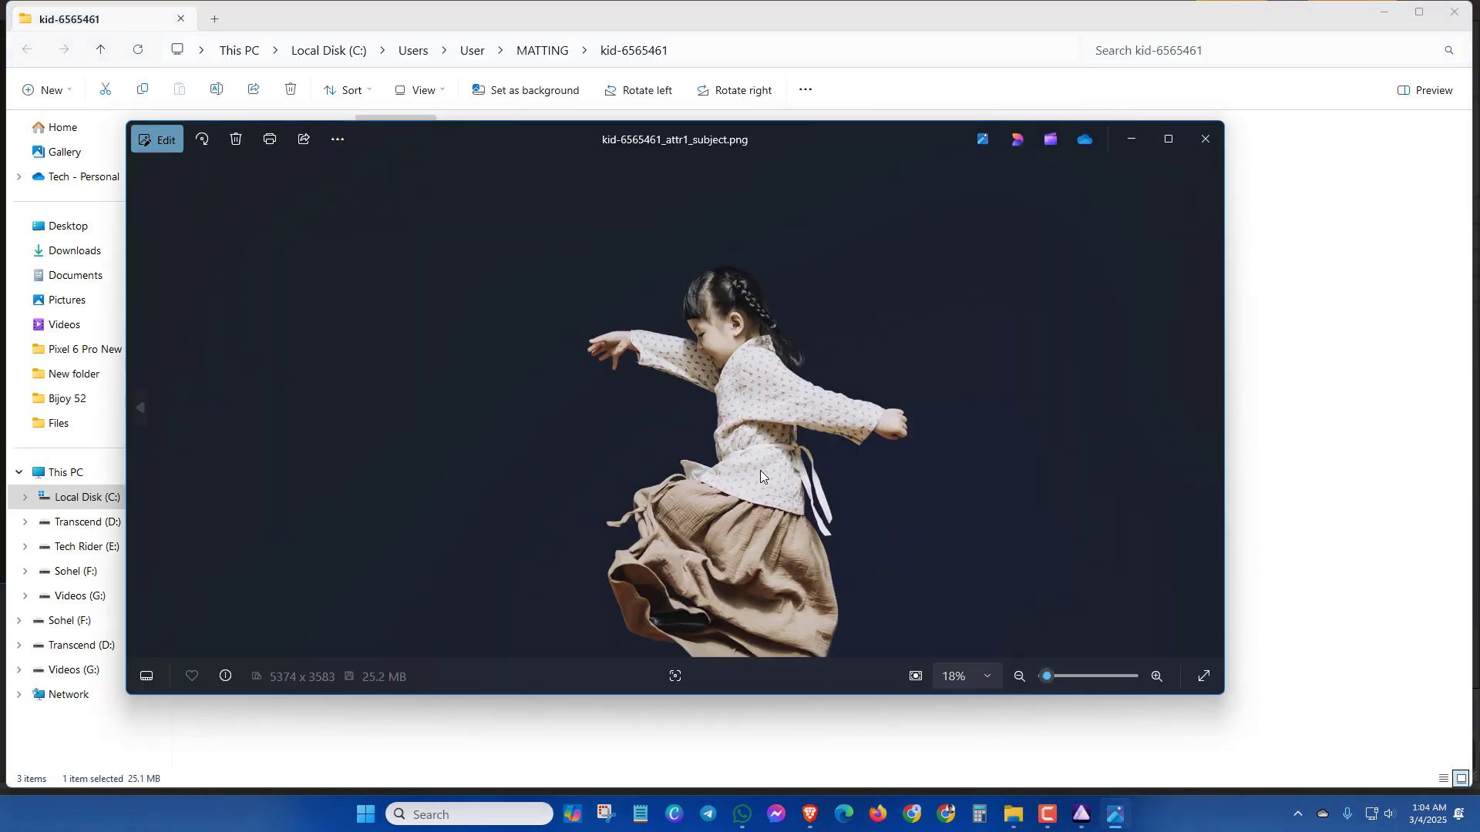
{"action": "left_click", "coordinate": [1130, 139]}
{"action": "double_click", "coordinate": [313, 170]}
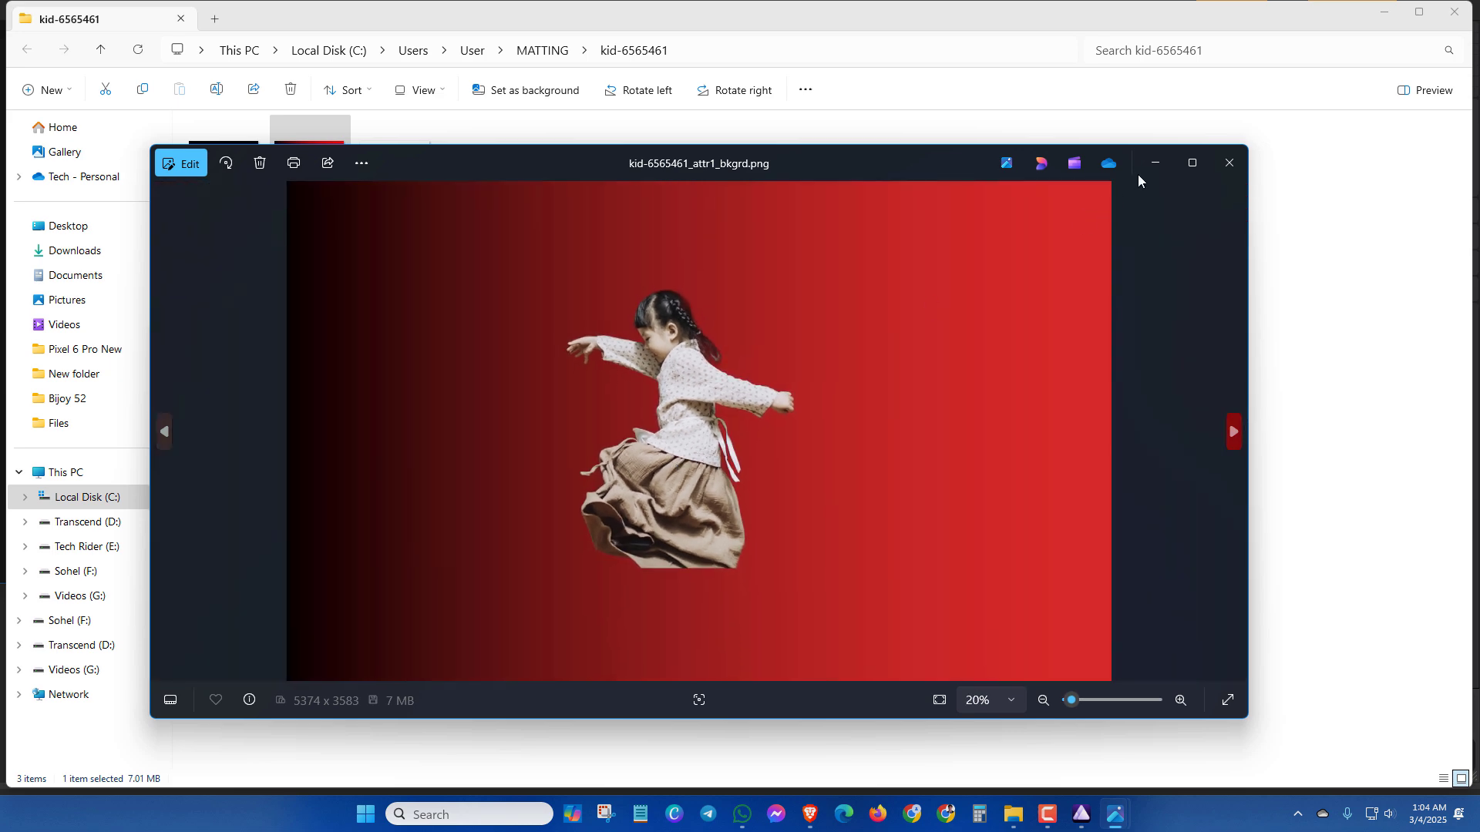
{"action": "left_click", "coordinate": [1153, 163]}
Export the girl-against-the-wall photo past the trial notice and open kid-6620283_attr1_subject.png
{"action": "left_click", "coordinate": [1379, 11]}
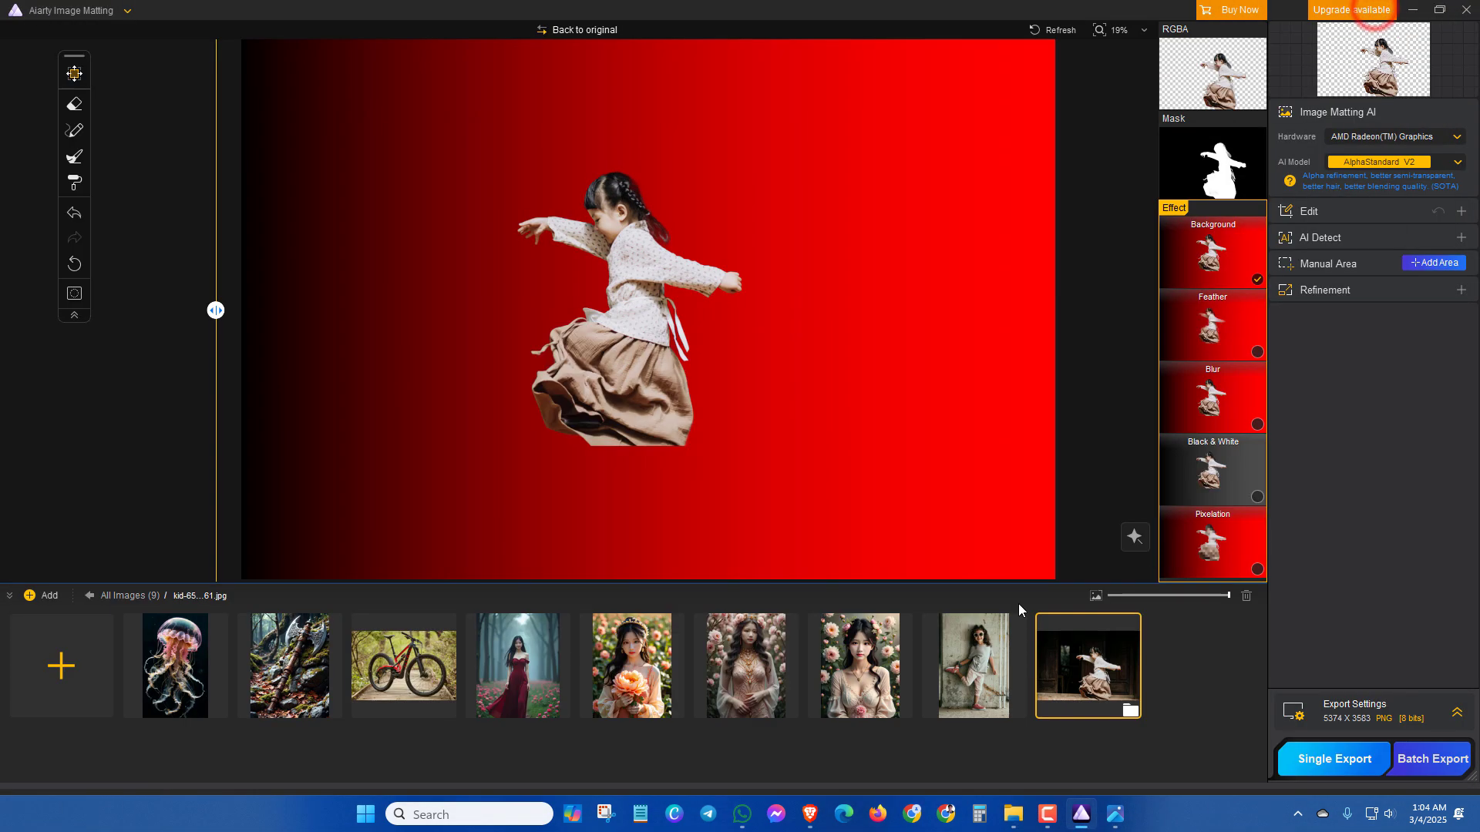
{"action": "left_click", "coordinate": [983, 690]}
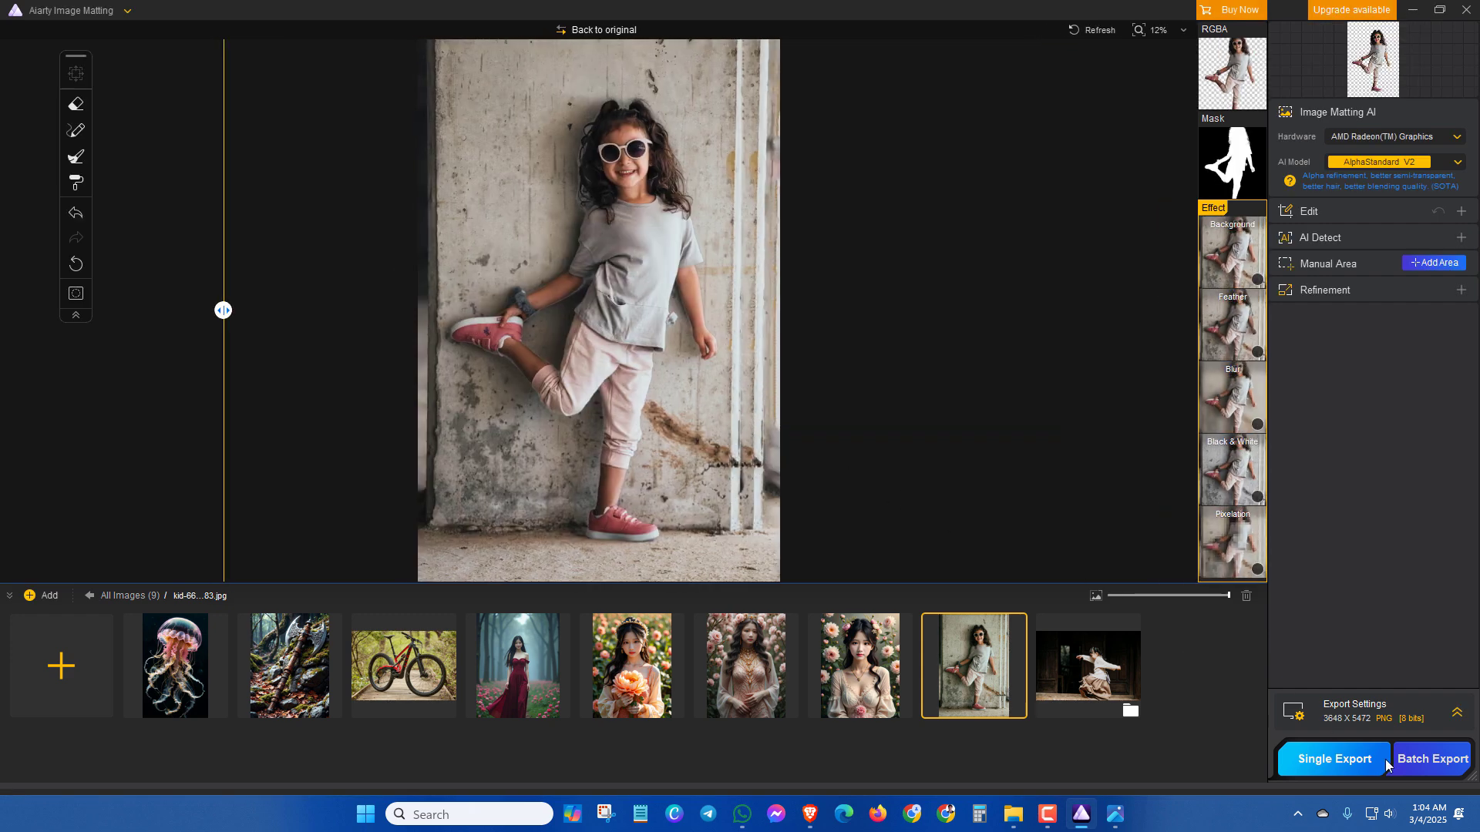
{"action": "left_click", "coordinate": [1324, 768]}
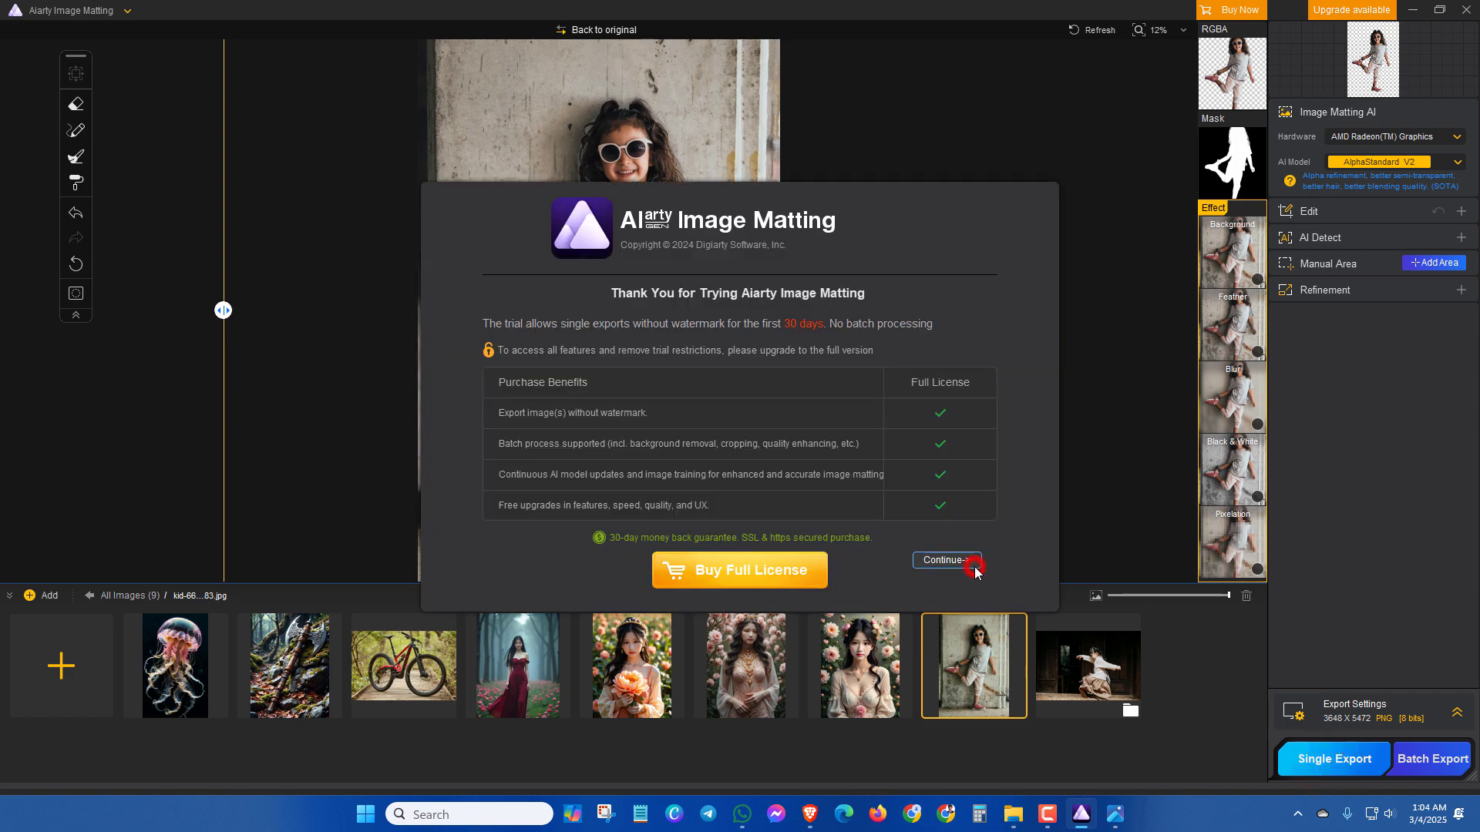
{"action": "left_click", "coordinate": [974, 568]}
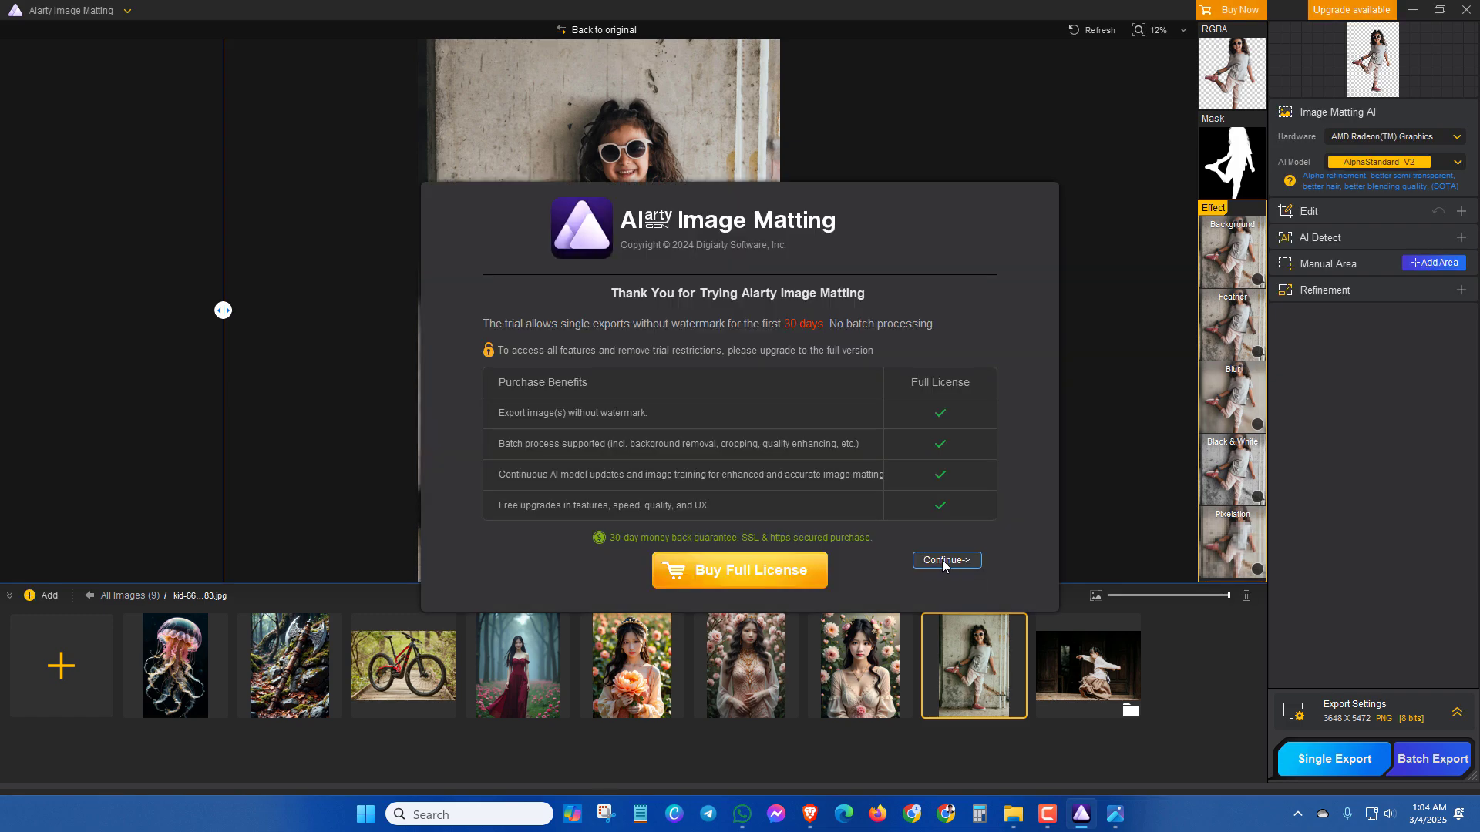
{"action": "left_click", "coordinate": [942, 559]}
{"action": "double_click", "coordinate": [309, 154]}
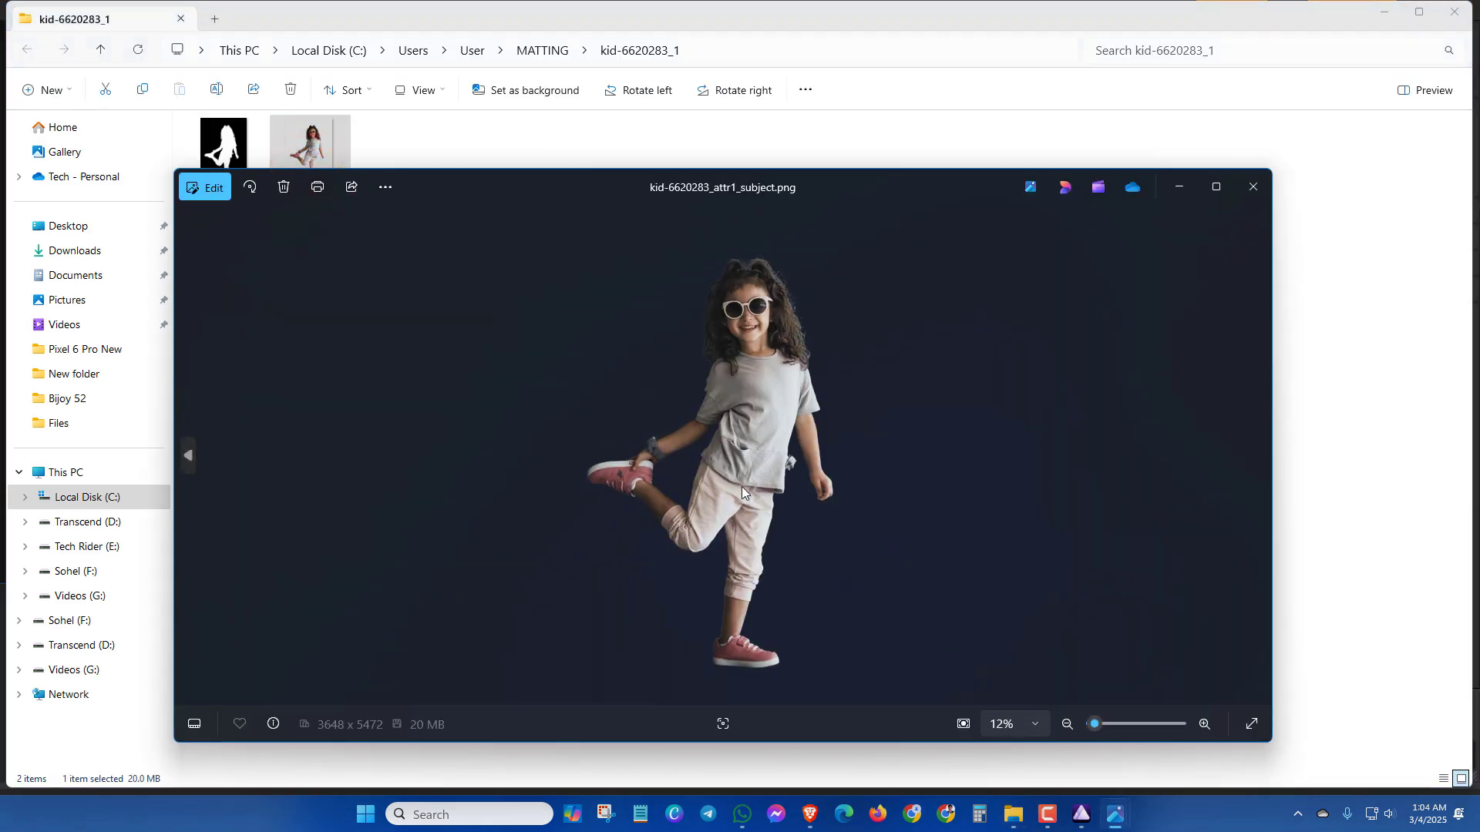
Zoom into and pan around the sunglasses girl's exported cut-out, then zoom back out
{"action": "scroll", "coordinate": [741, 487], "scroll_direction": "up", "scroll_amount": 4}
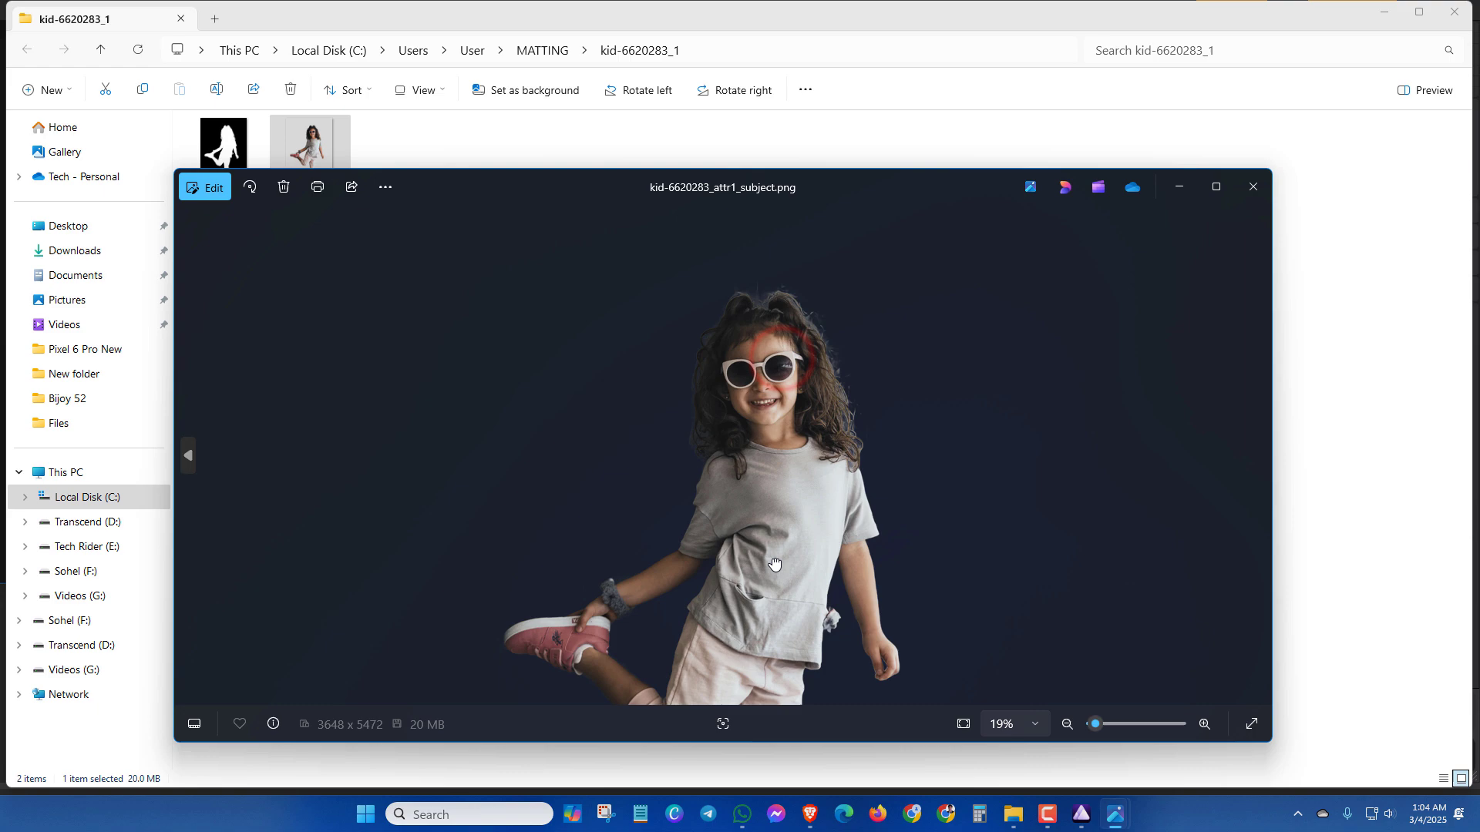
{"action": "scroll", "coordinate": [773, 562], "scroll_direction": "down", "scroll_amount": 1}
{"action": "left_click_drag", "start_coordinate": [773, 562], "coordinate": [769, 485]}
{"action": "scroll", "coordinate": [768, 485], "scroll_direction": "down", "scroll_amount": 3}
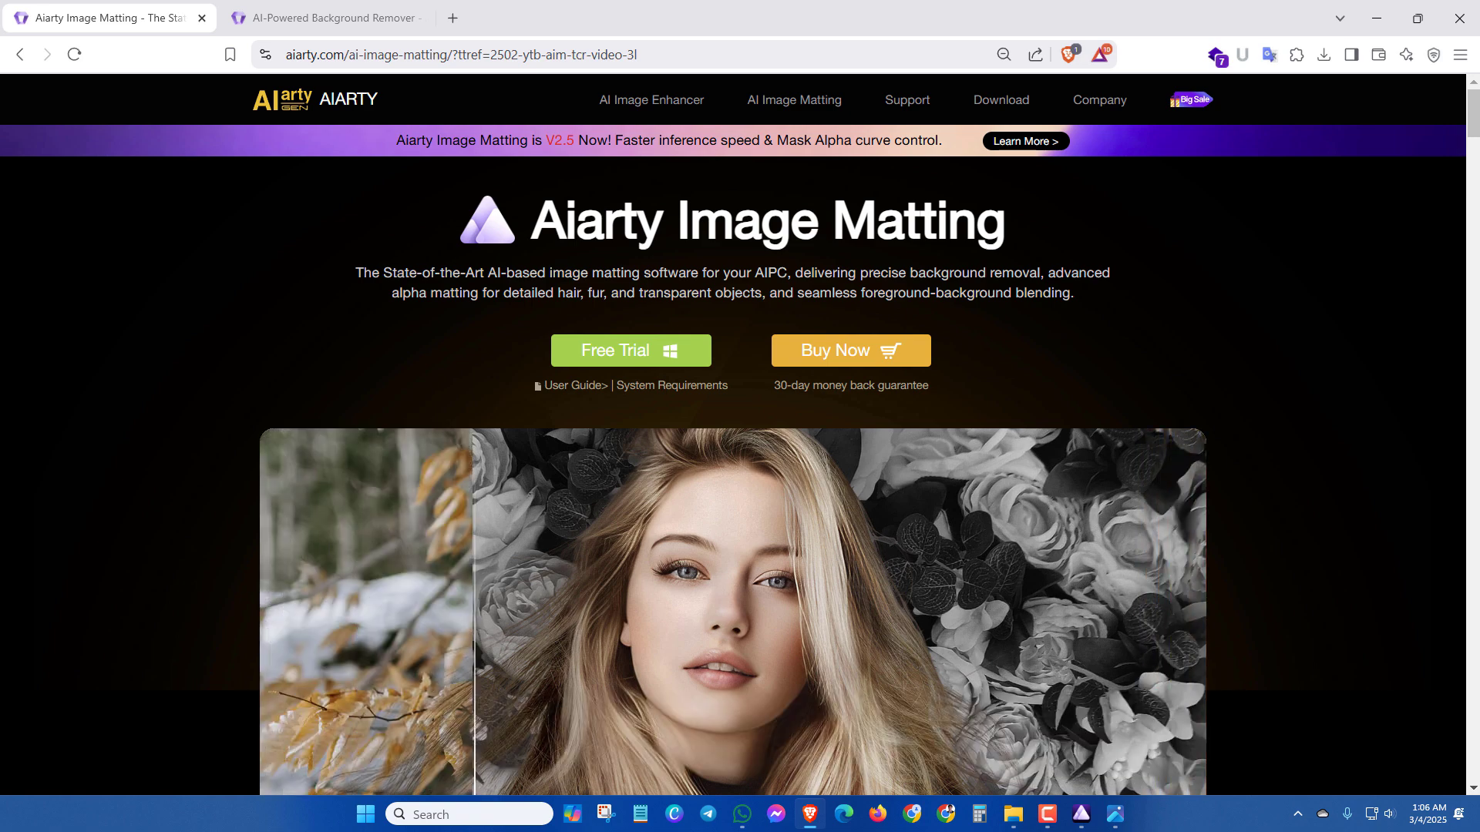
Download the Aiarty Image Matting free trial installer from aiarty.com, then minimize the browser
{"action": "left_click", "coordinate": [622, 356]}
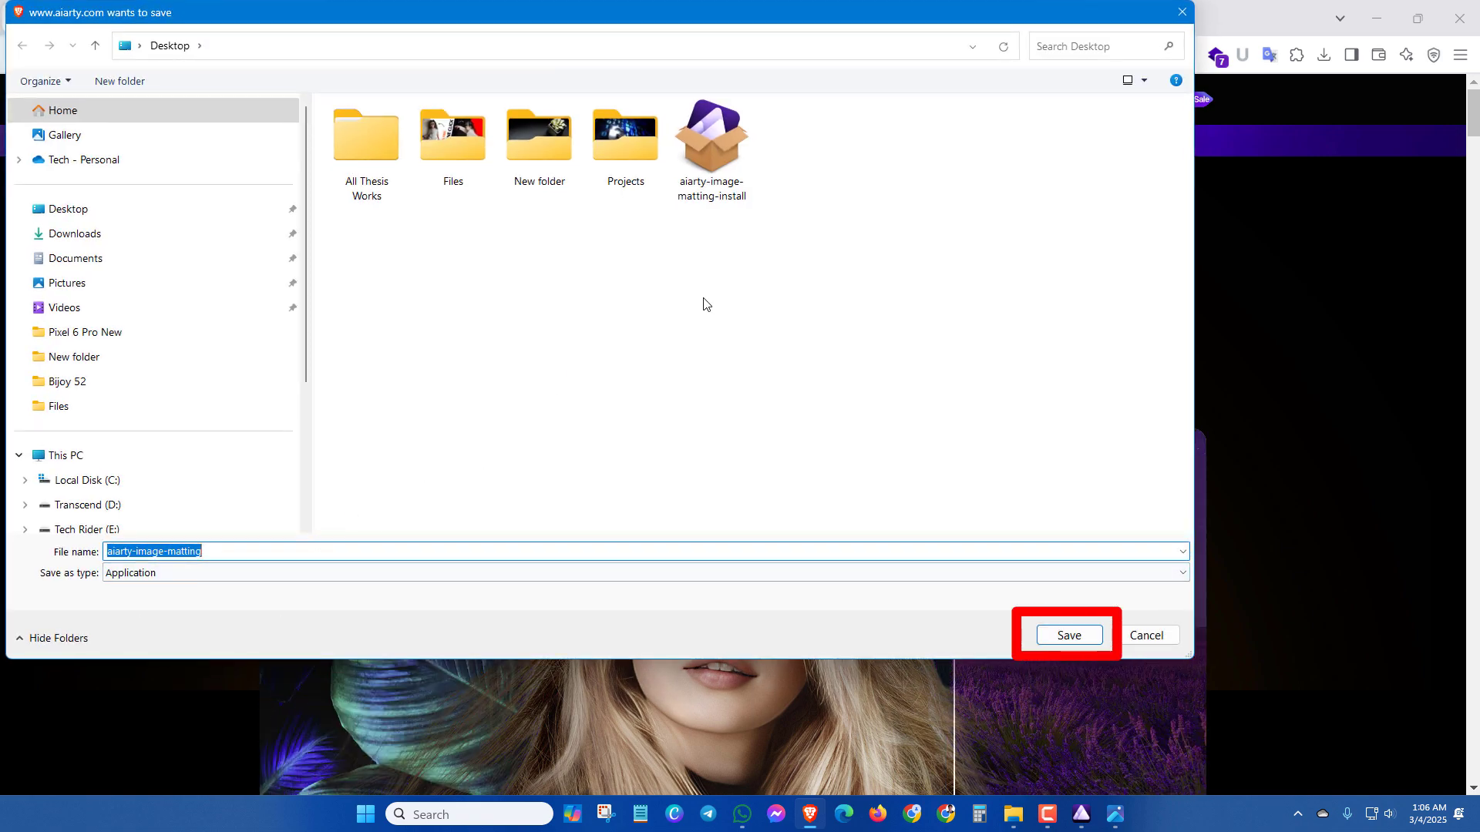
{"action": "left_click", "coordinate": [1181, 11]}
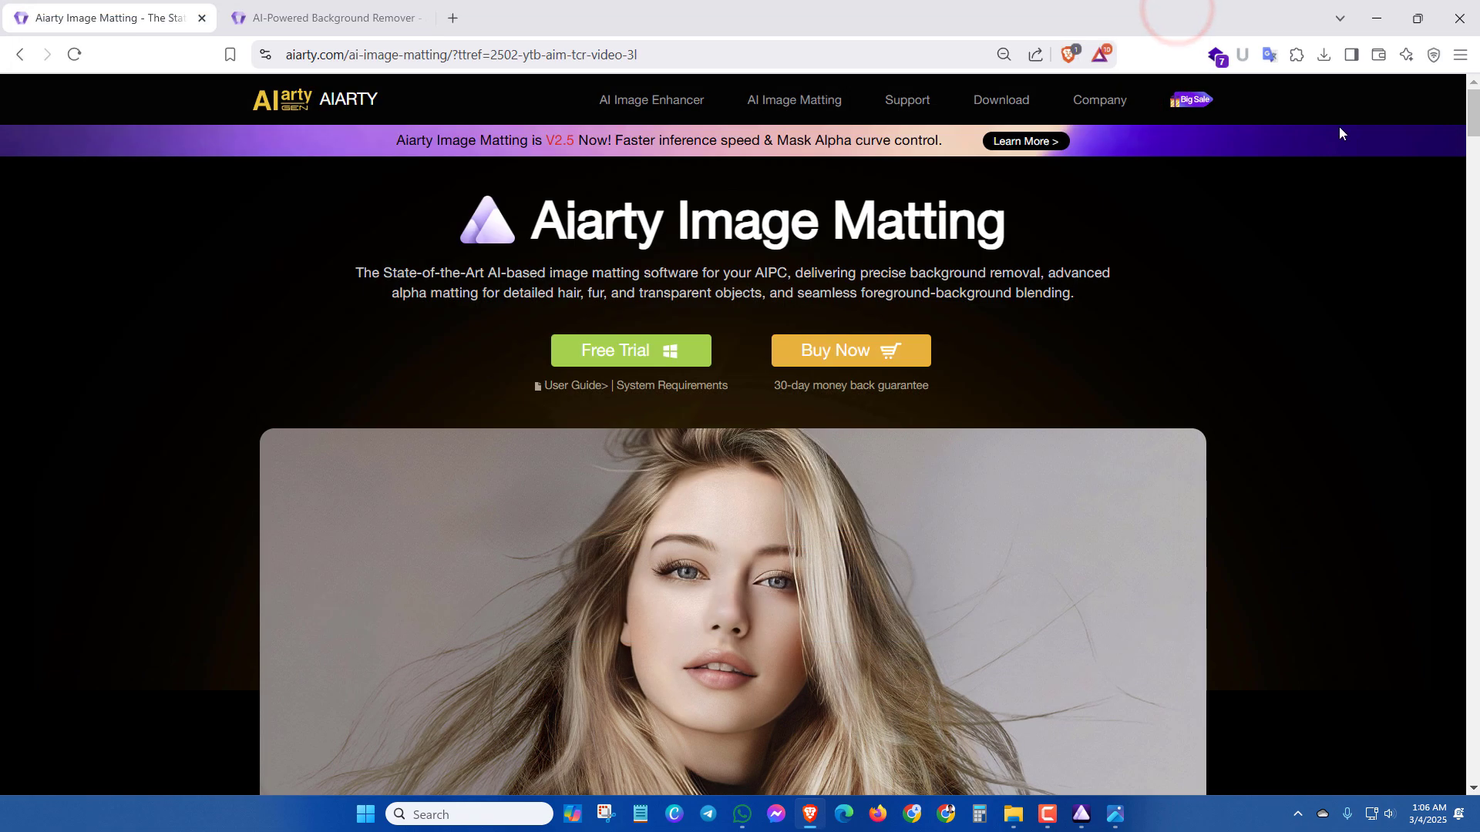
{"action": "left_click", "coordinate": [1376, 17]}
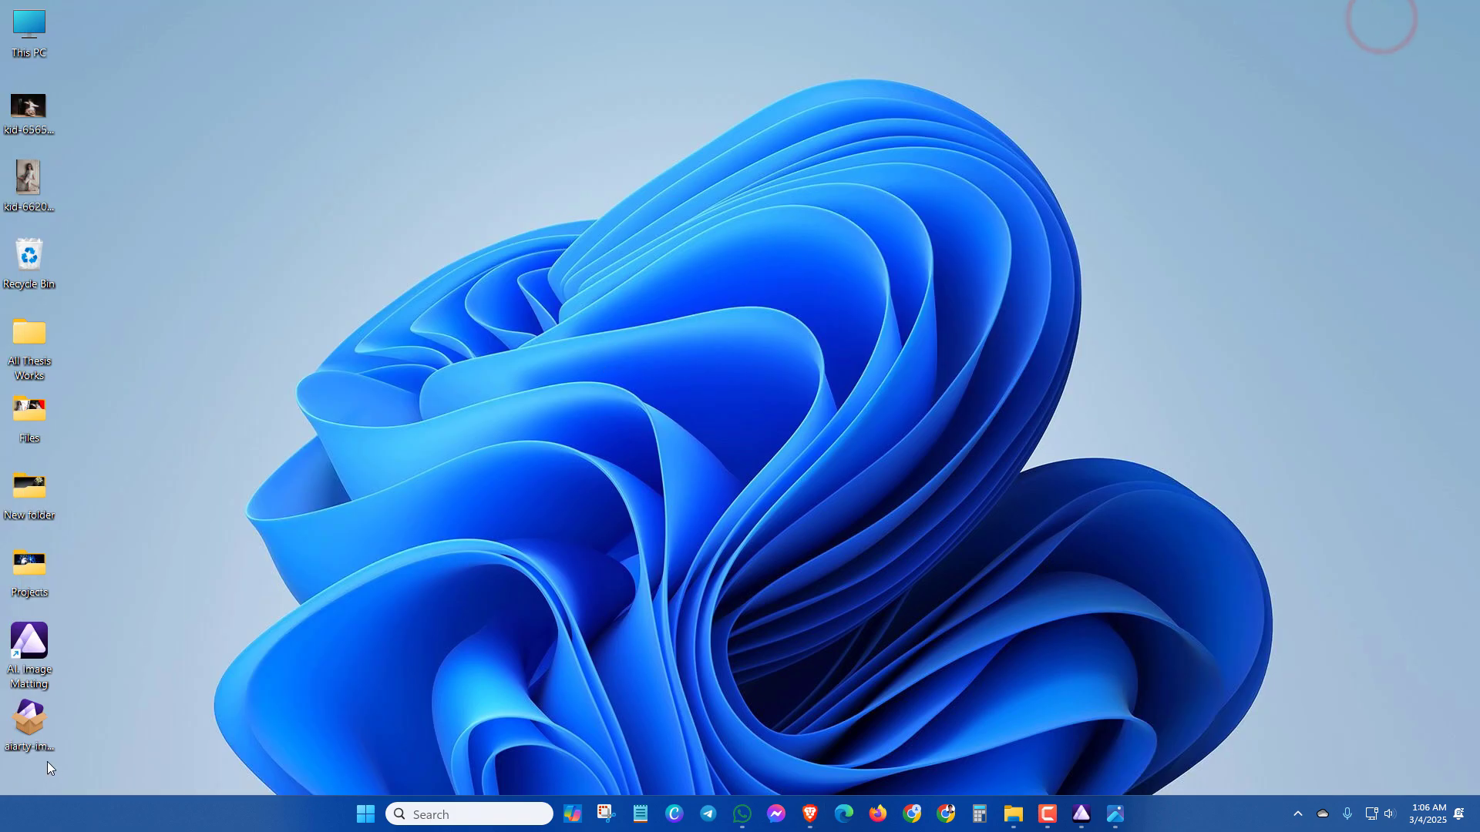
Run the downloaded installer, install and launch Aiarty Image Matting, and close the registration reminder
{"action": "double_click", "coordinate": [29, 720]}
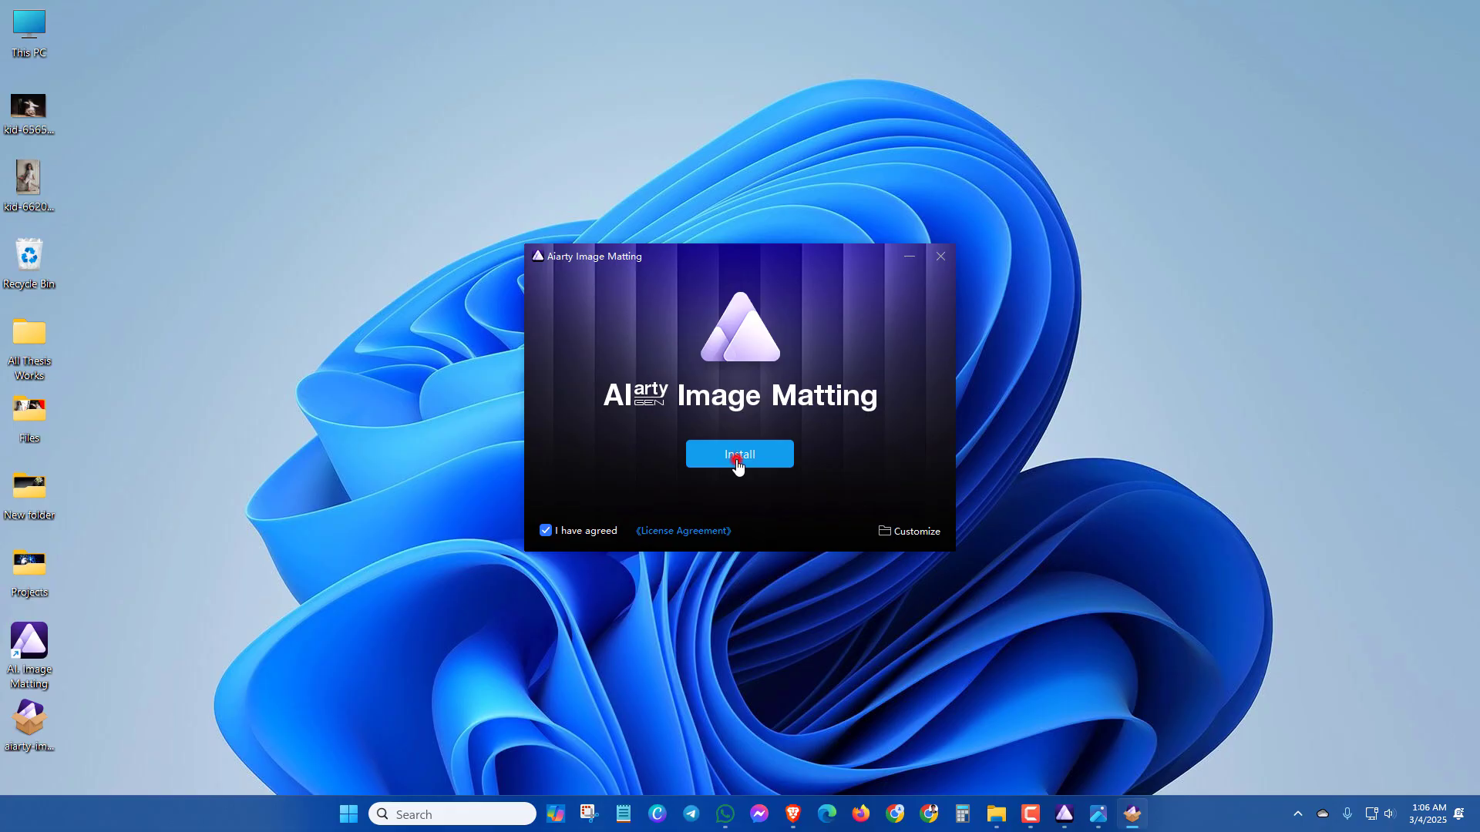
{"action": "left_click", "coordinate": [737, 461]}
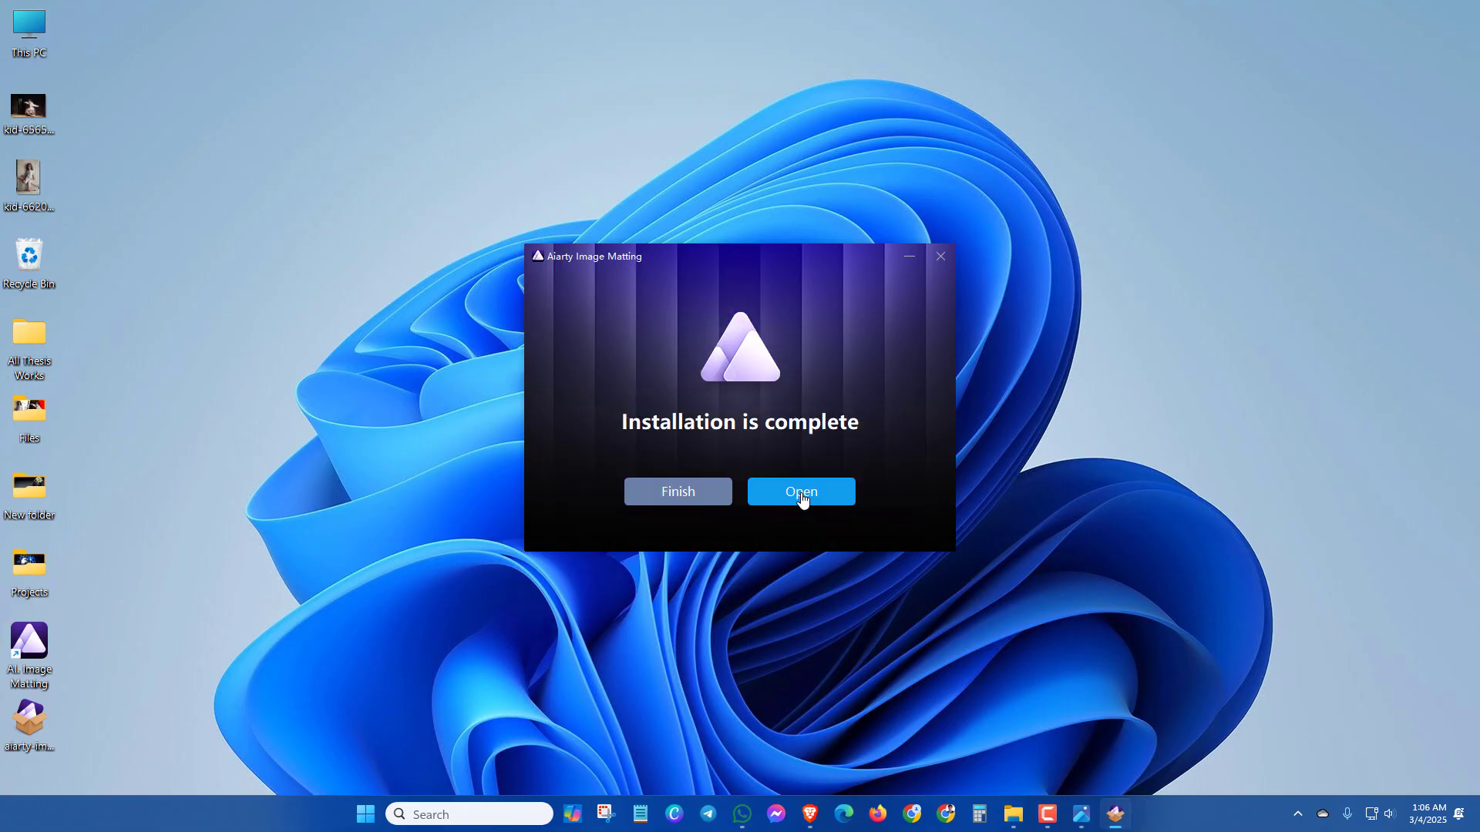
{"action": "left_click", "coordinate": [801, 497]}
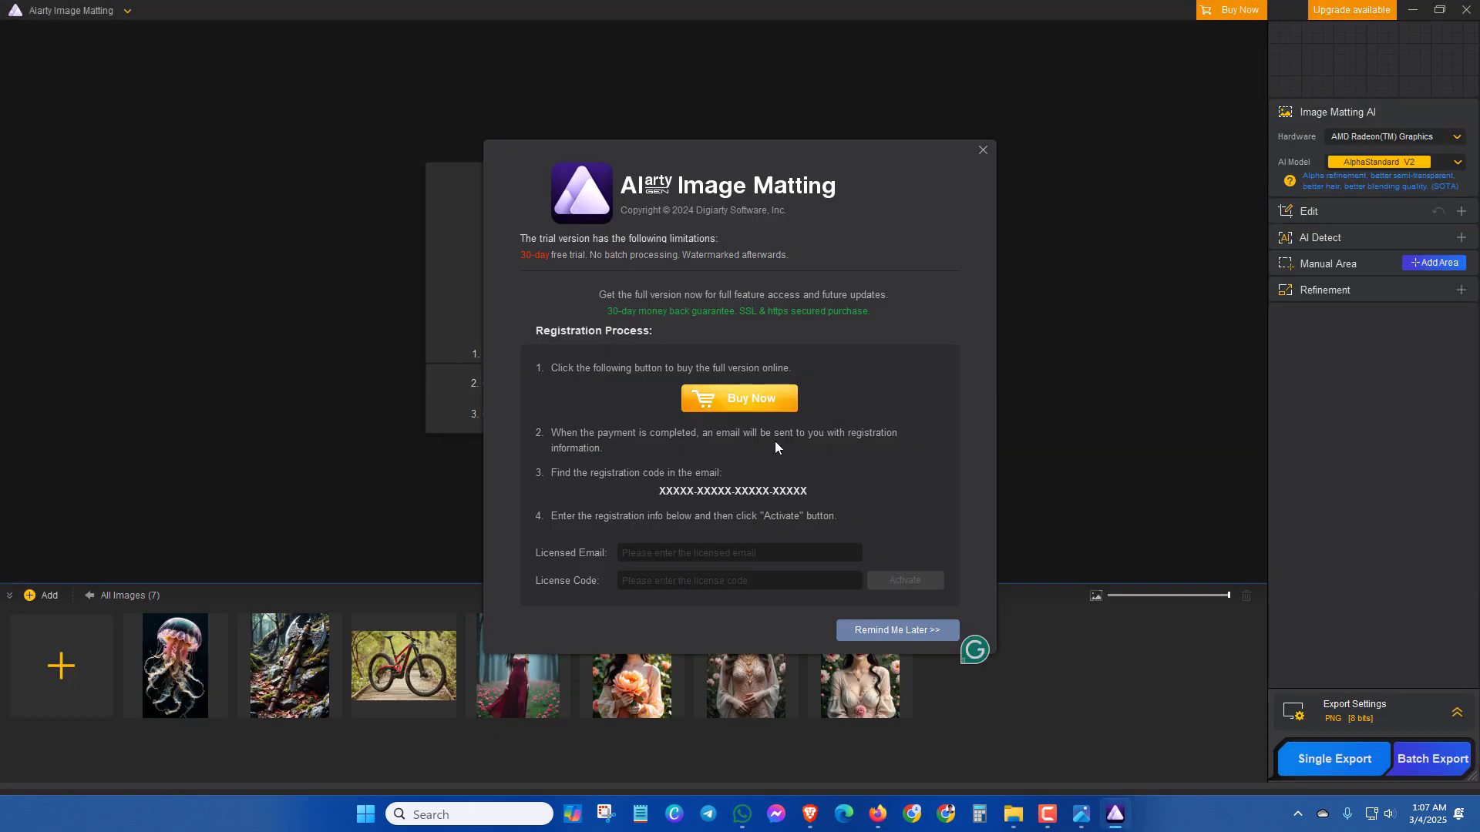
{"action": "left_click", "coordinate": [982, 150]}
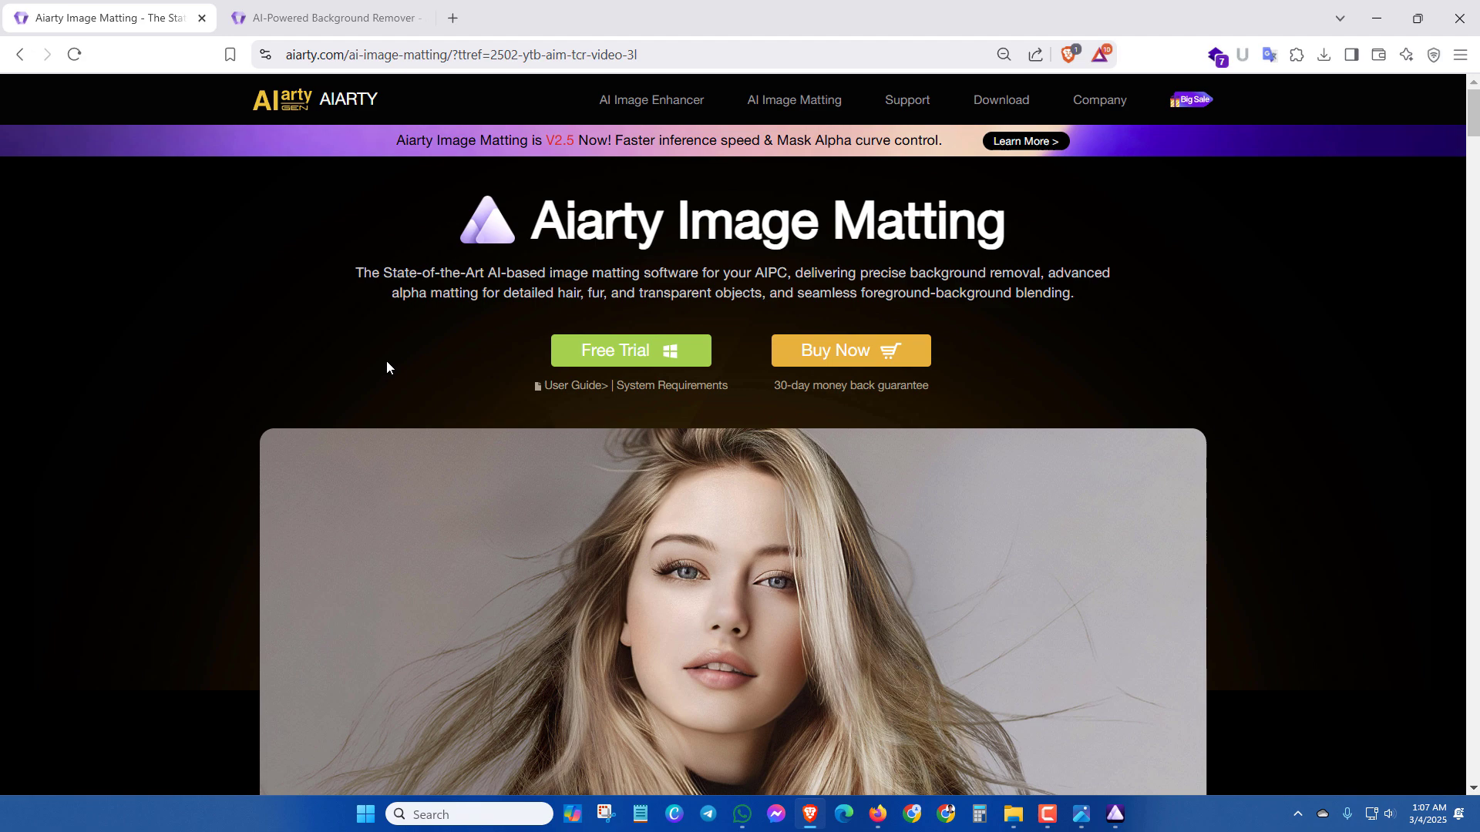
Review the AI-Powered Background Remover giveaway page and check the license giveaway end date
{"action": "left_click", "coordinate": [327, 17]}
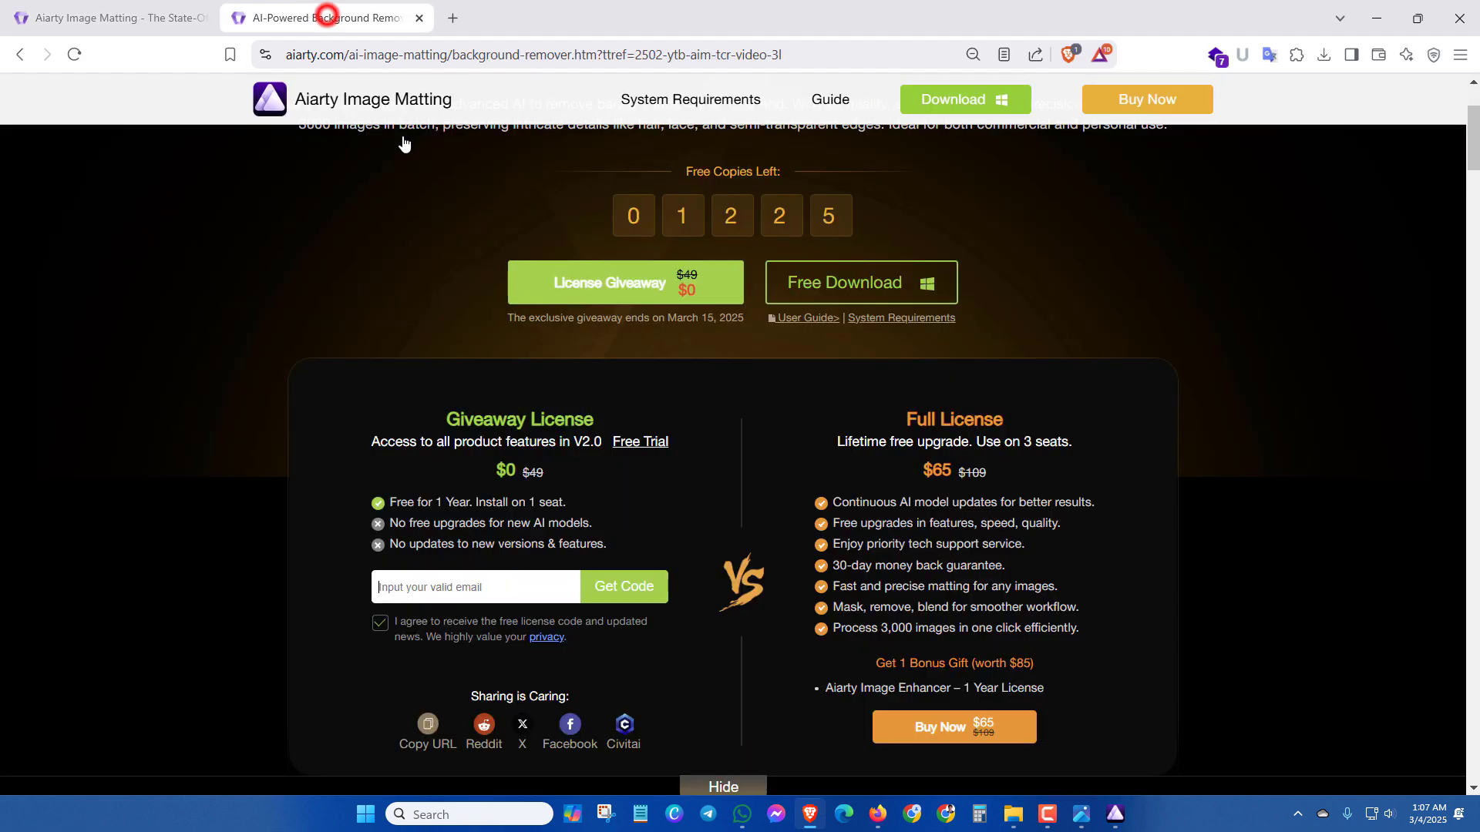
{"action": "scroll", "coordinate": [557, 353], "scroll_direction": "up", "scroll_amount": 3}
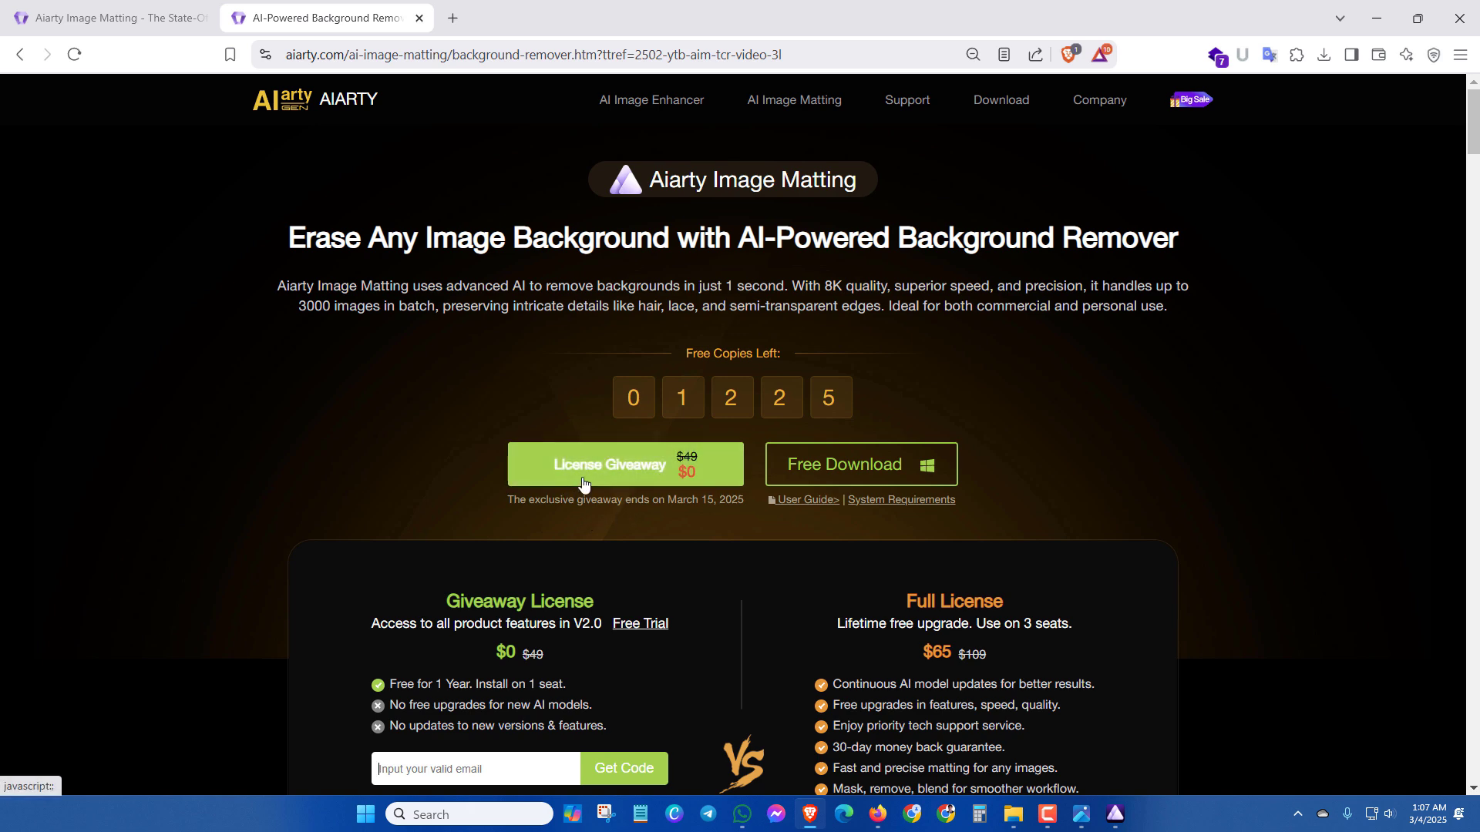
{"action": "scroll", "coordinate": [630, 478], "scroll_direction": "down", "scroll_amount": 1}
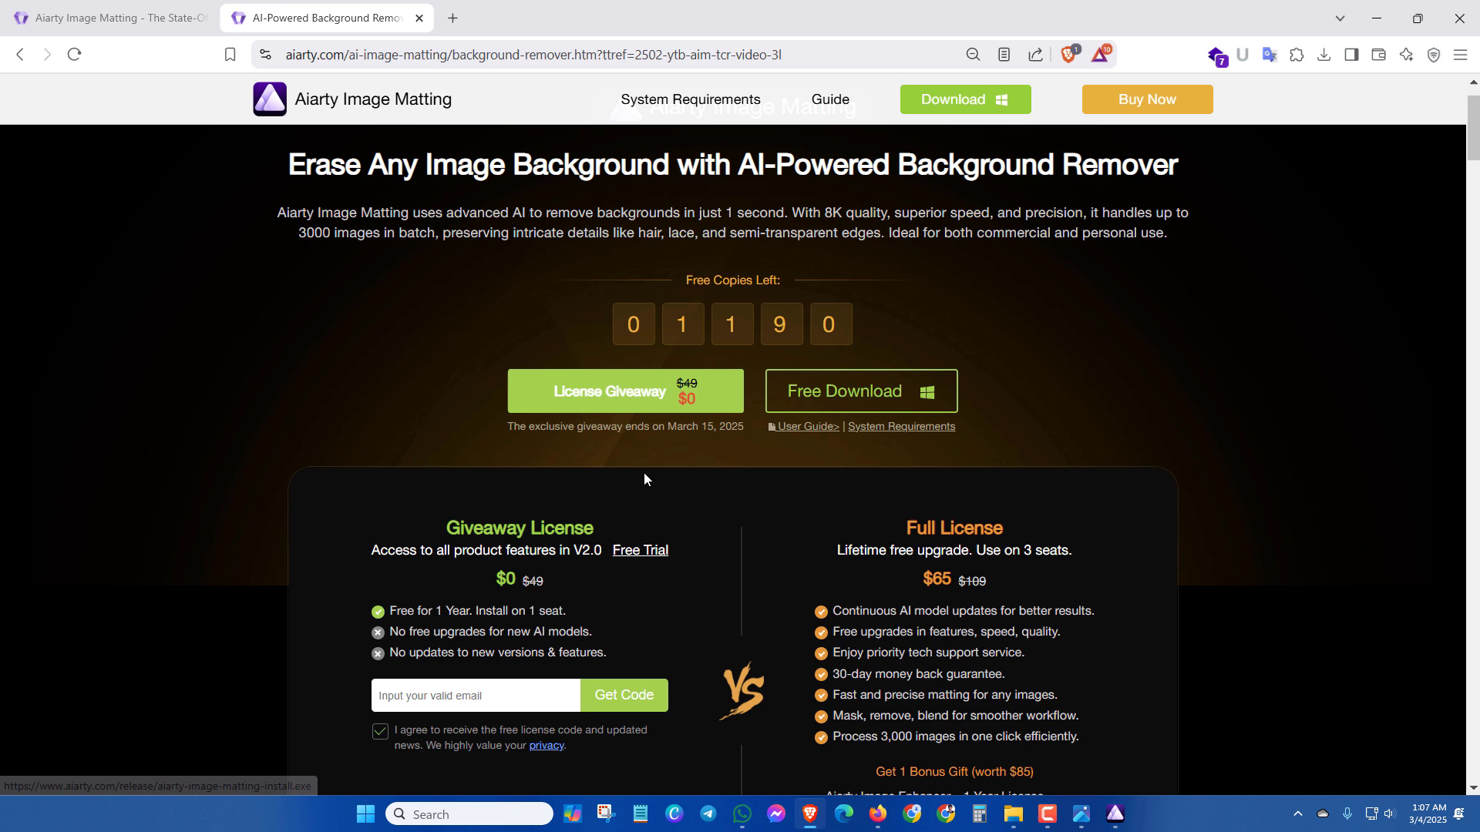
{"action": "left_click_drag", "start_coordinate": [626, 426], "coordinate": [743, 429]}
{"action": "scroll", "coordinate": [743, 438], "scroll_direction": "down", "scroll_amount": 1}
{"action": "left_click", "coordinate": [584, 356]}
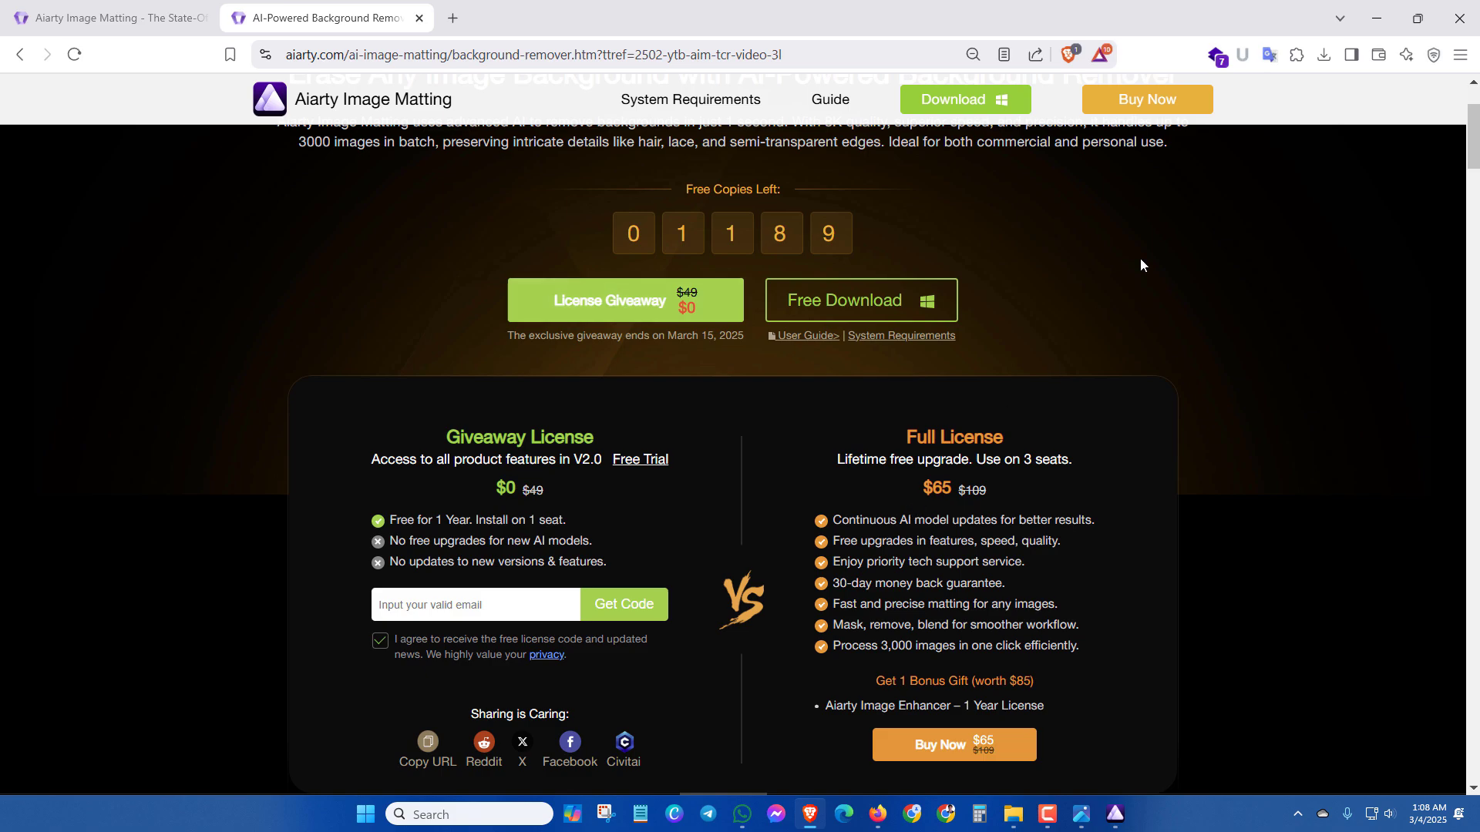
Back in Aiarty, register with the pasted licensed email and license code and confirm activation
{"action": "left_click", "coordinate": [1376, 18]}
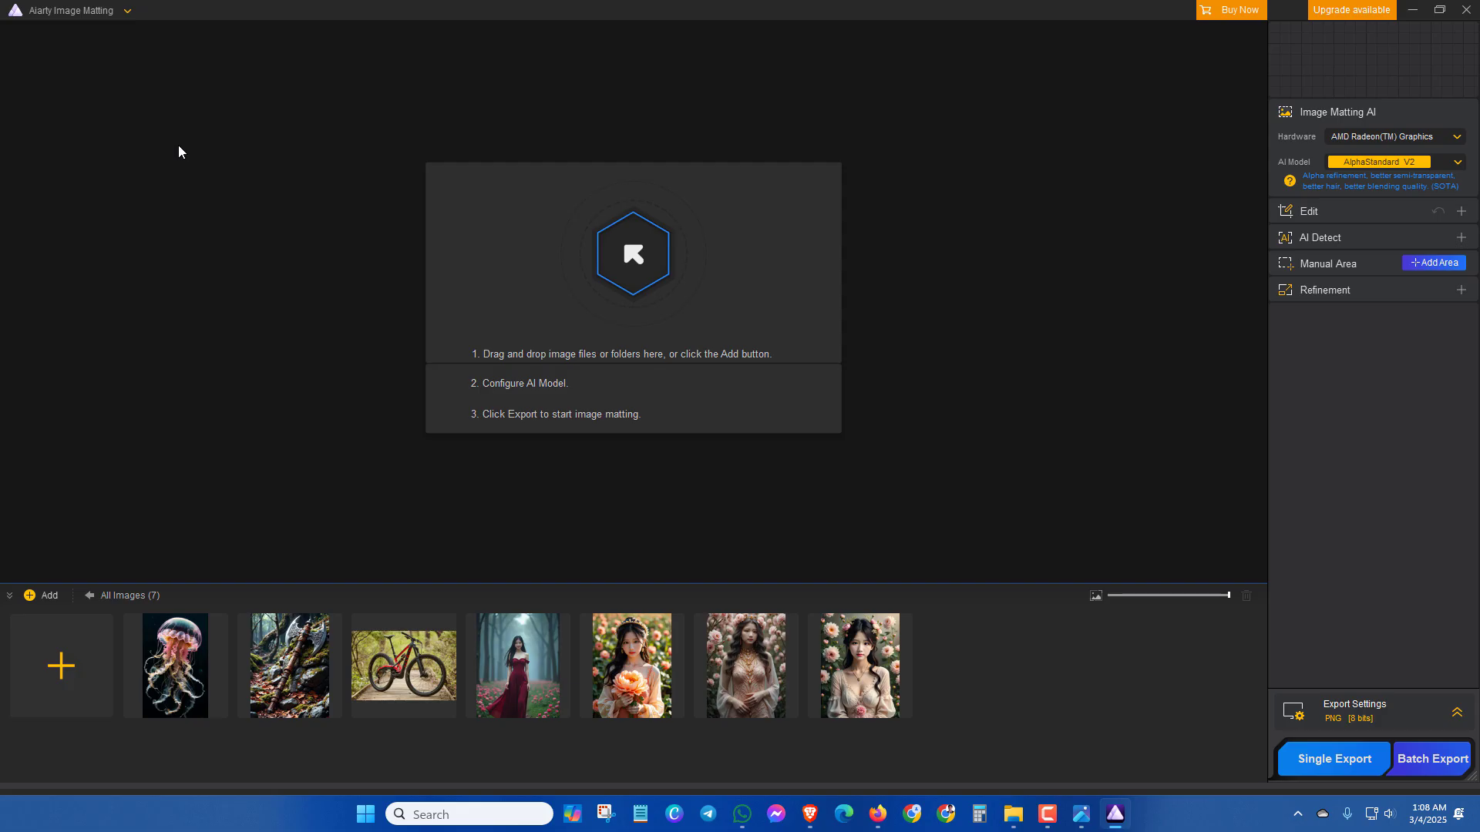
{"action": "left_click", "coordinate": [102, 15]}
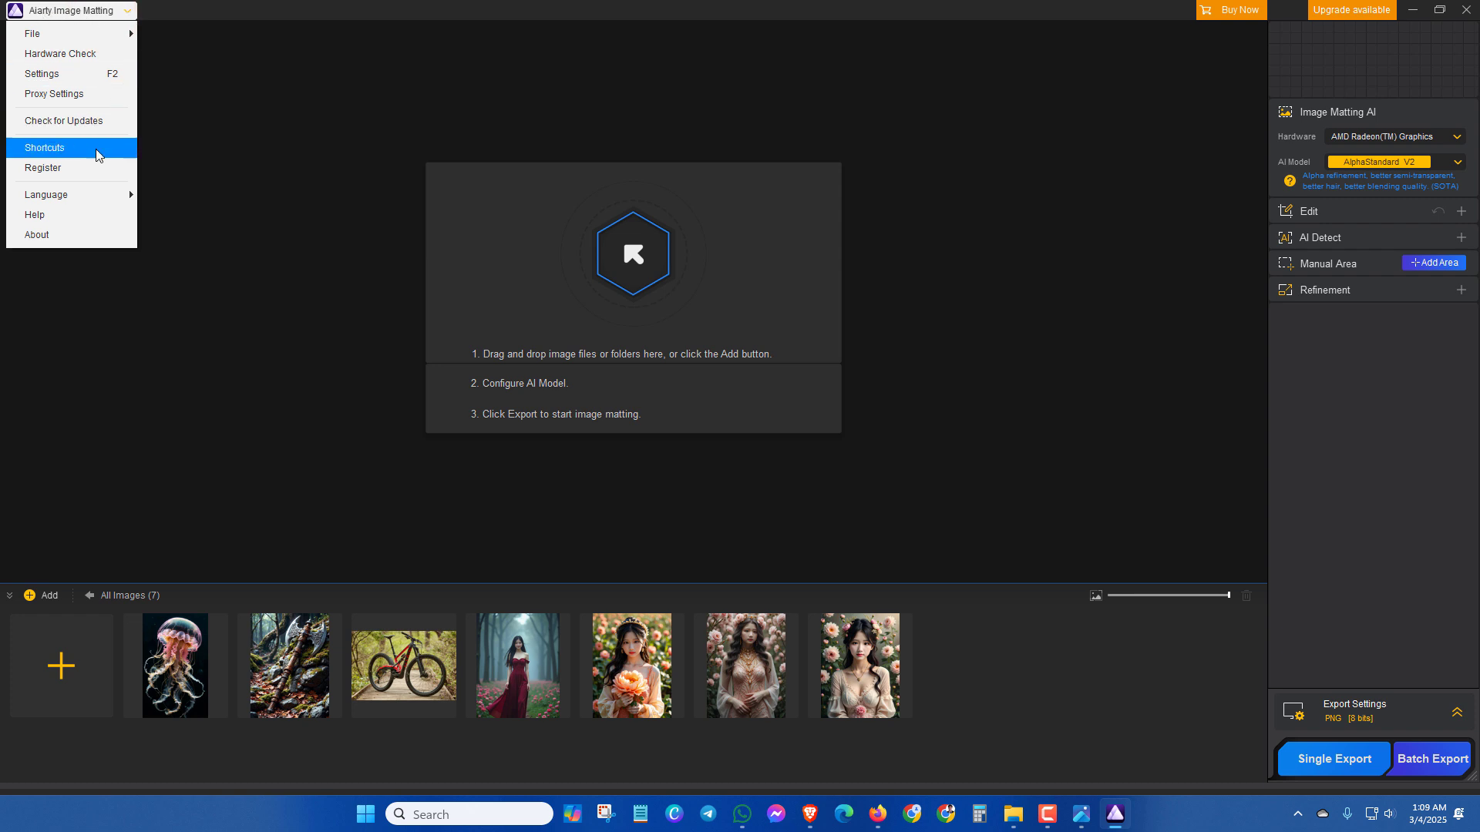
{"action": "left_click", "coordinate": [49, 167]}
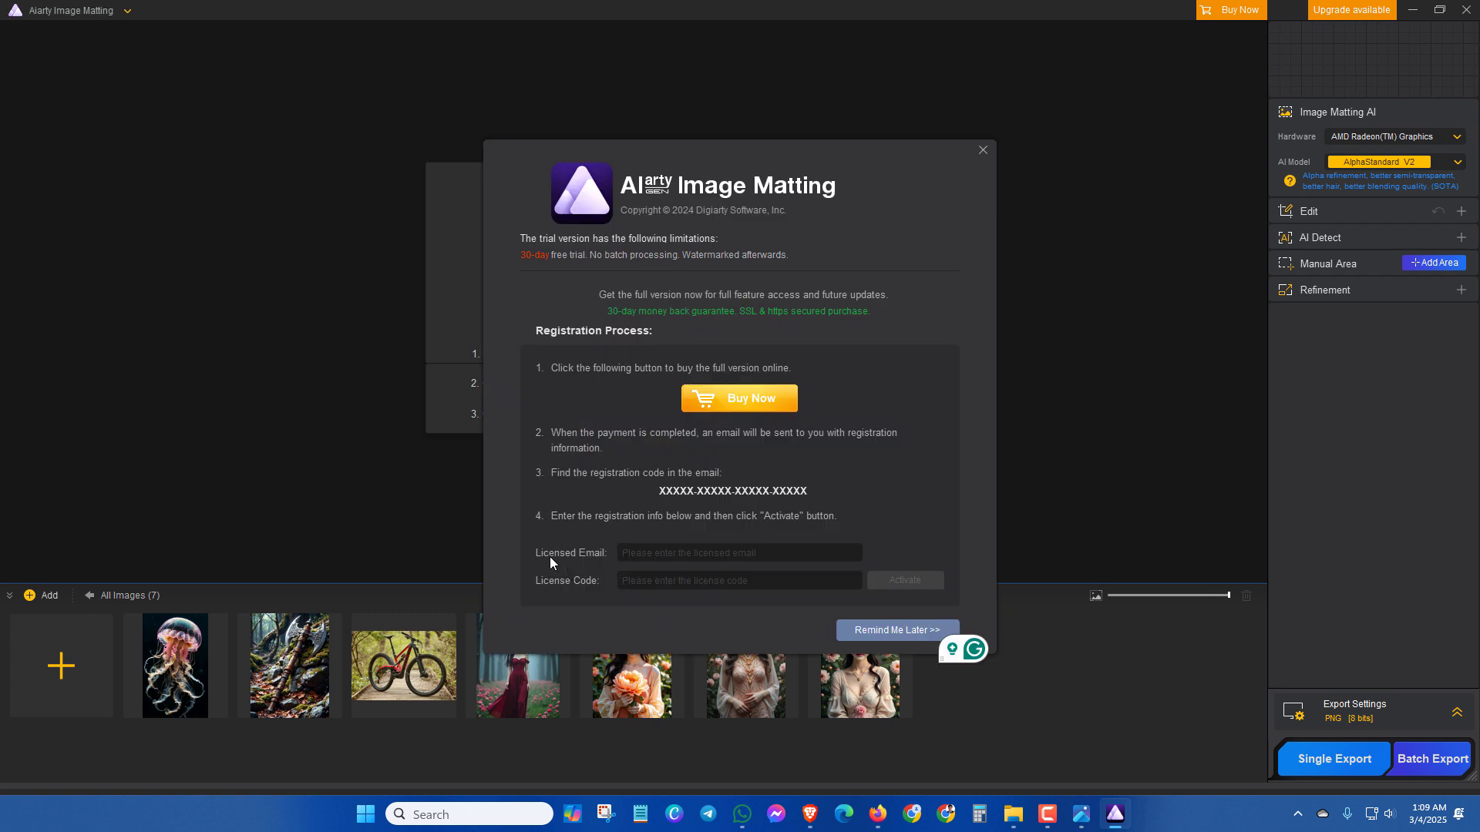
{"action": "key", "text": "ctrl+v"}
{"action": "left_click", "coordinate": [654, 581]}
{"action": "key", "text": "ctrl+v"}
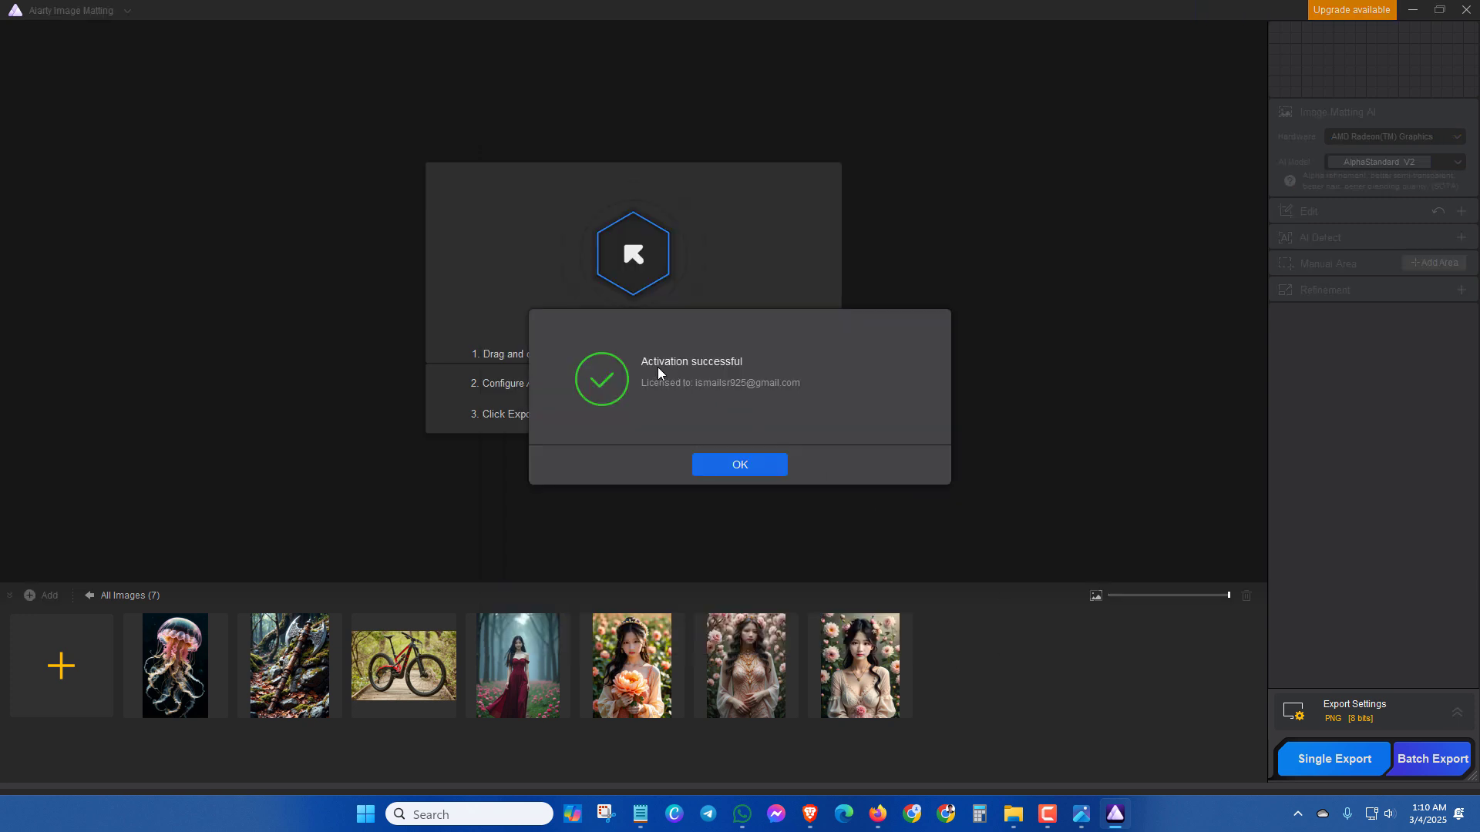
{"action": "left_click", "coordinate": [724, 467]}
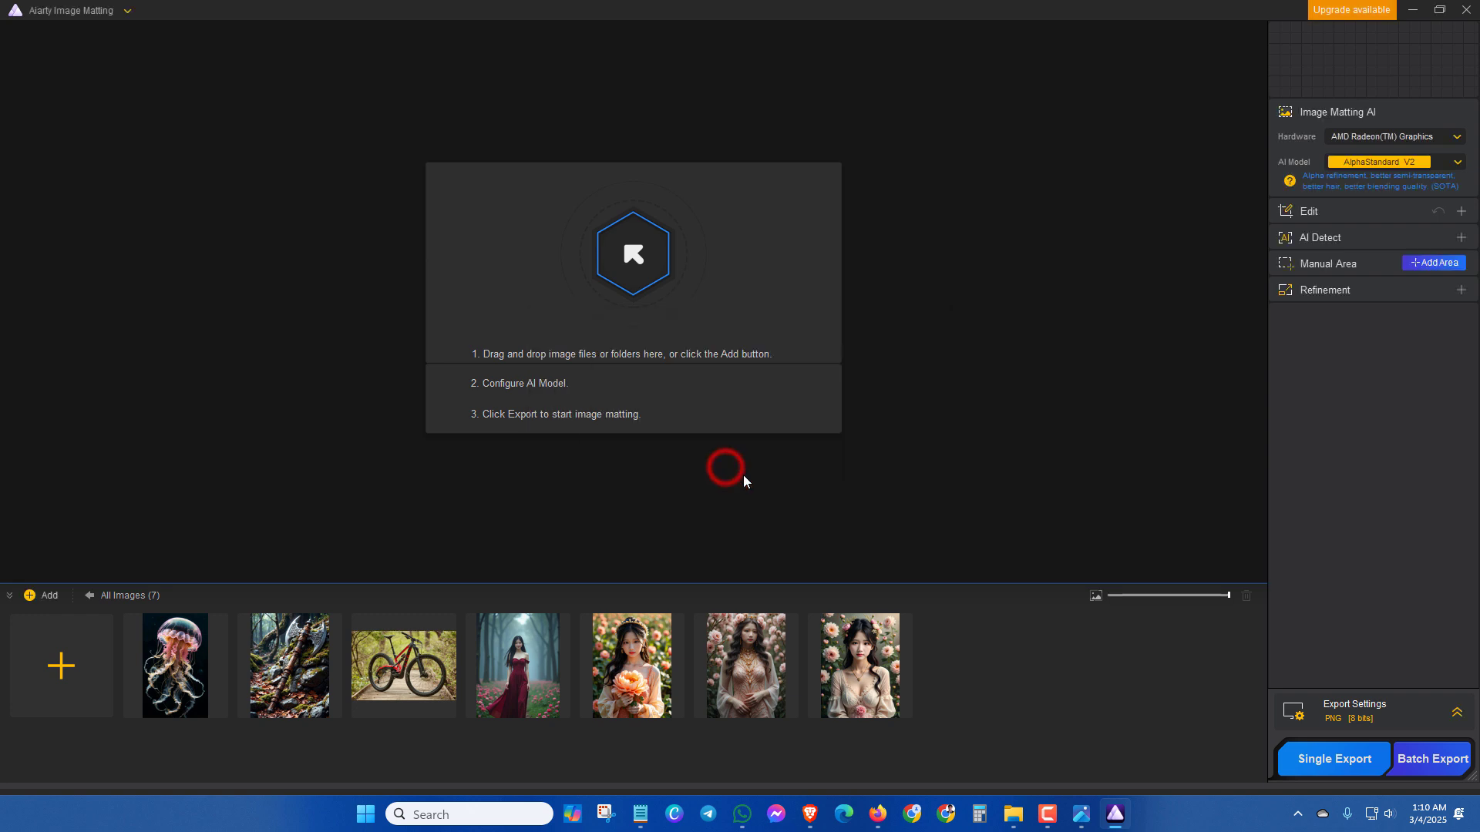